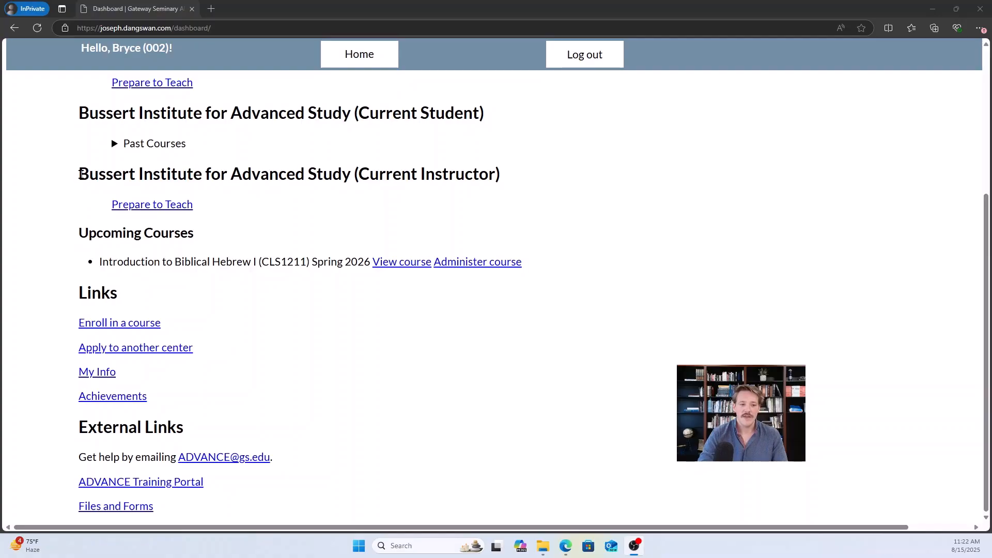
# - Open the Prepare to Teach course catalog for the current instructor role at Bussert Institute for Advanced Study
pyautogui.moveTo(79, 174); pyautogui.dragTo(512, 184)
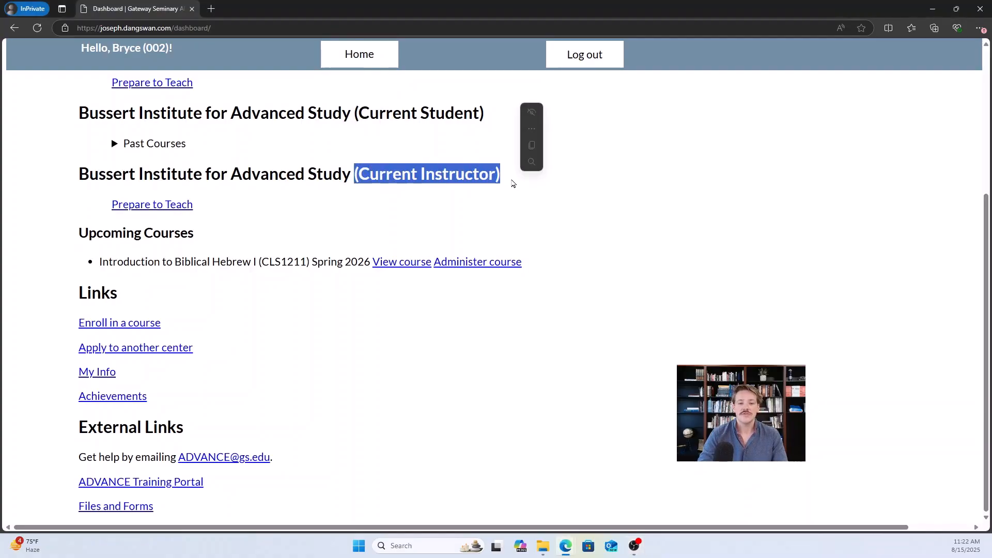
pyautogui.click(506, 178)
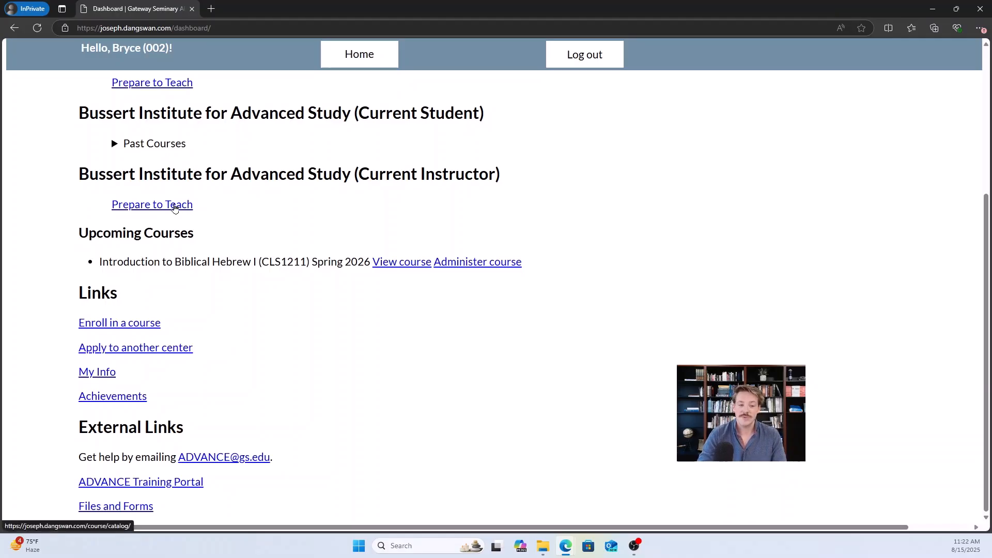
pyautogui.click(174, 206)
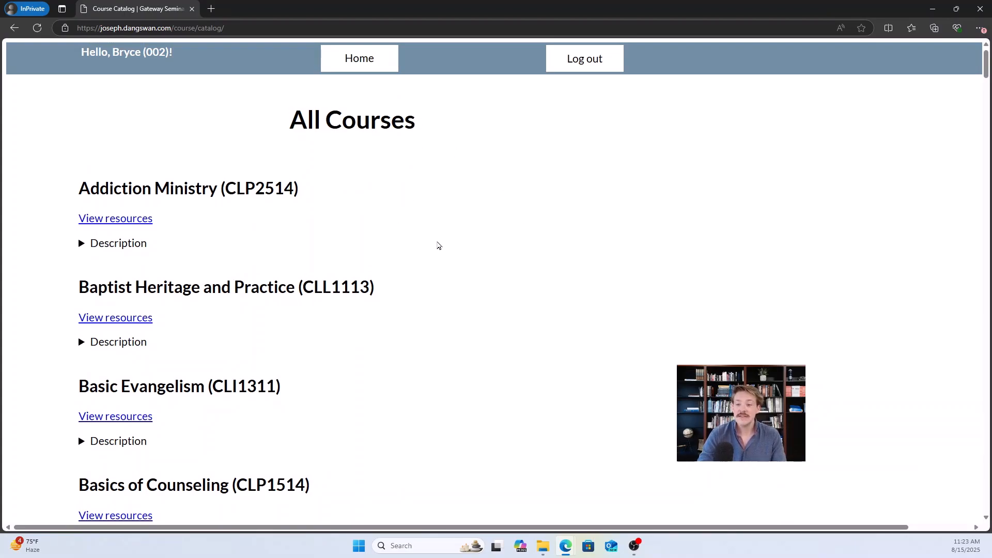
# - Look through the course catalog and search the page for "Hebrew" to locate the Biblical Hebrew Exegesis course
pyautogui.scroll(-6, 418, 206)
pyautogui.scroll(-20, 418, 205)
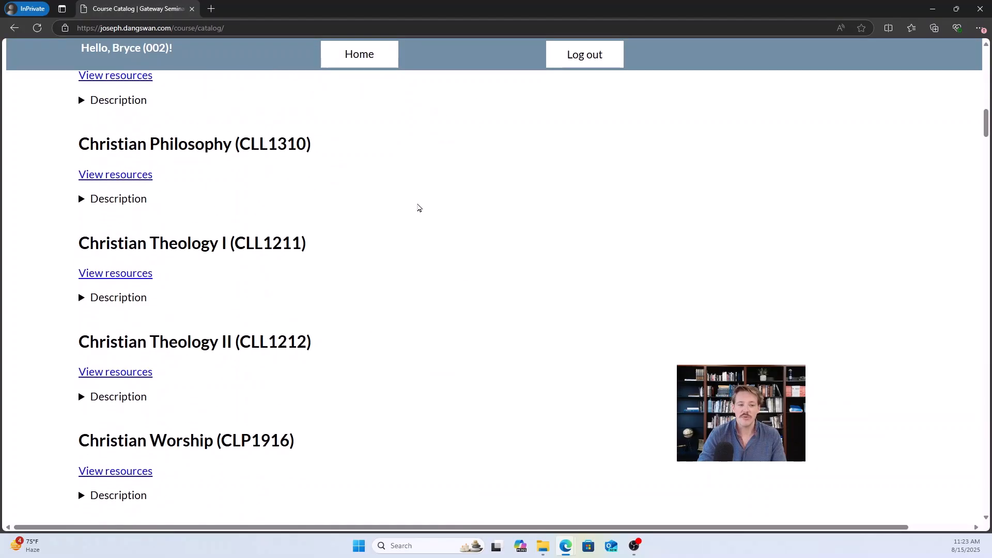
pyautogui.scroll(-20, 419, 217)
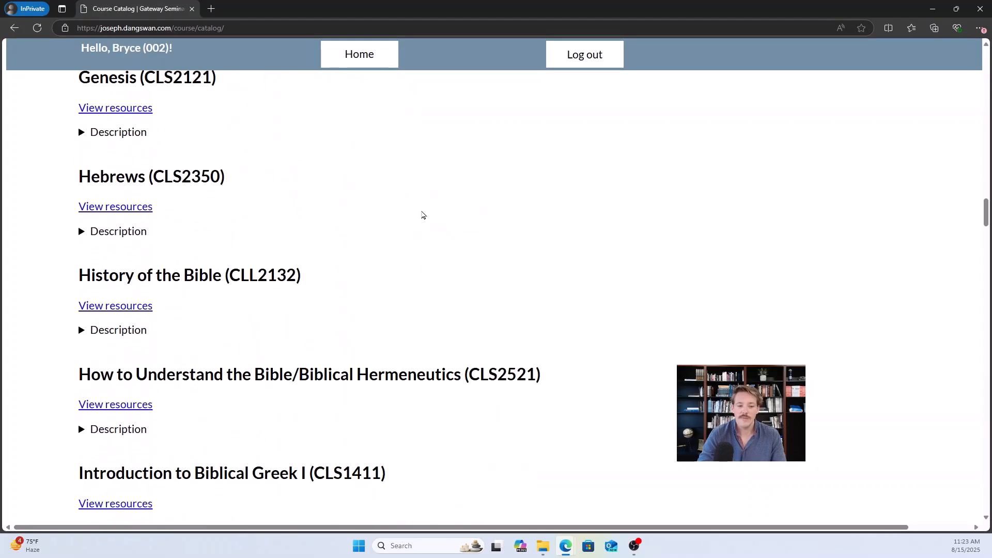
pyautogui.scroll(20, 471, 288)
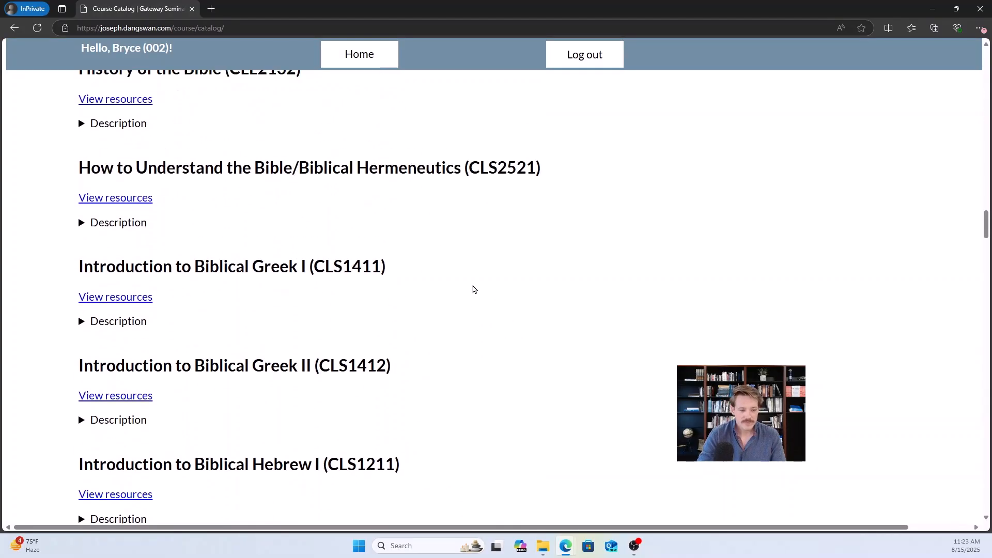
pyautogui.scroll(20, 469, 289)
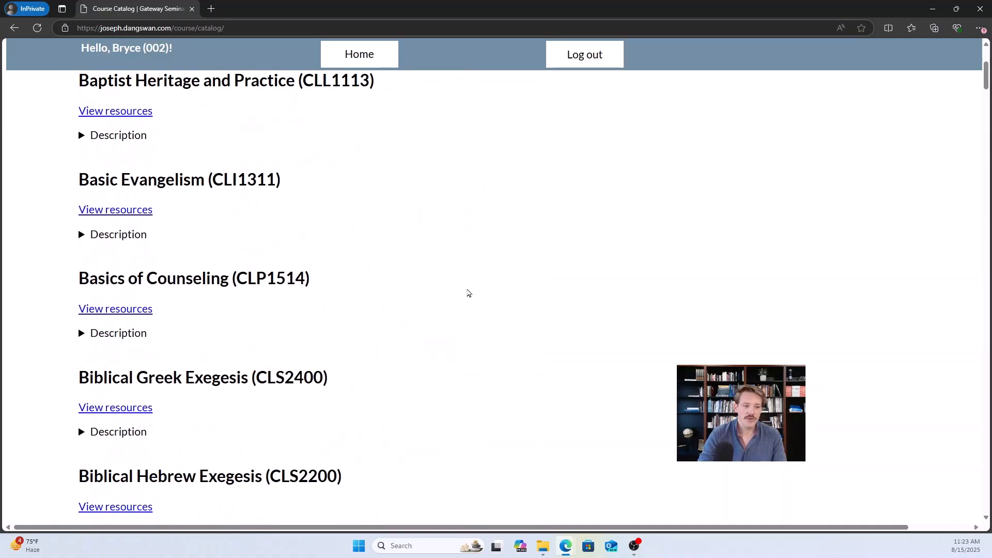
pyautogui.hotkey('ctrl', 'f')
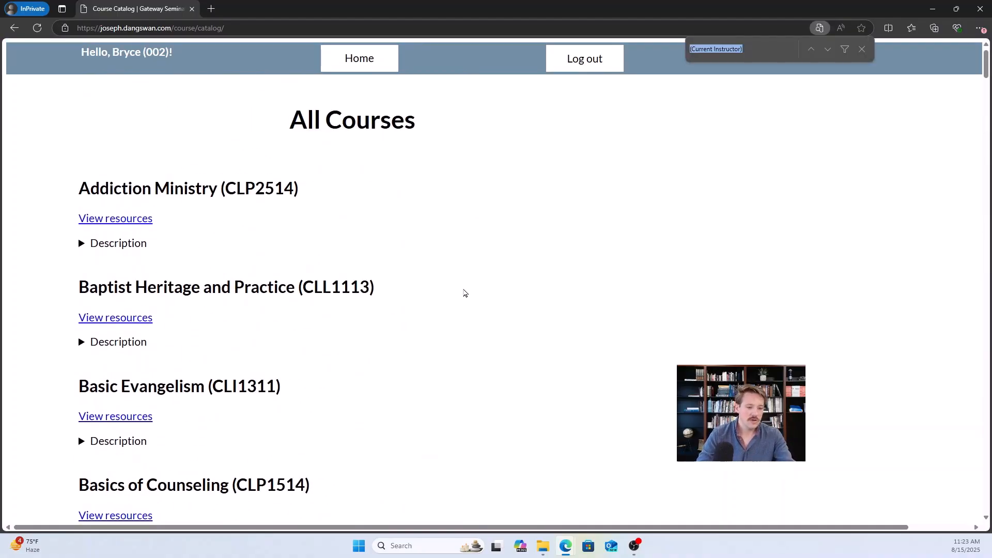
pyautogui.press('BackSpace')
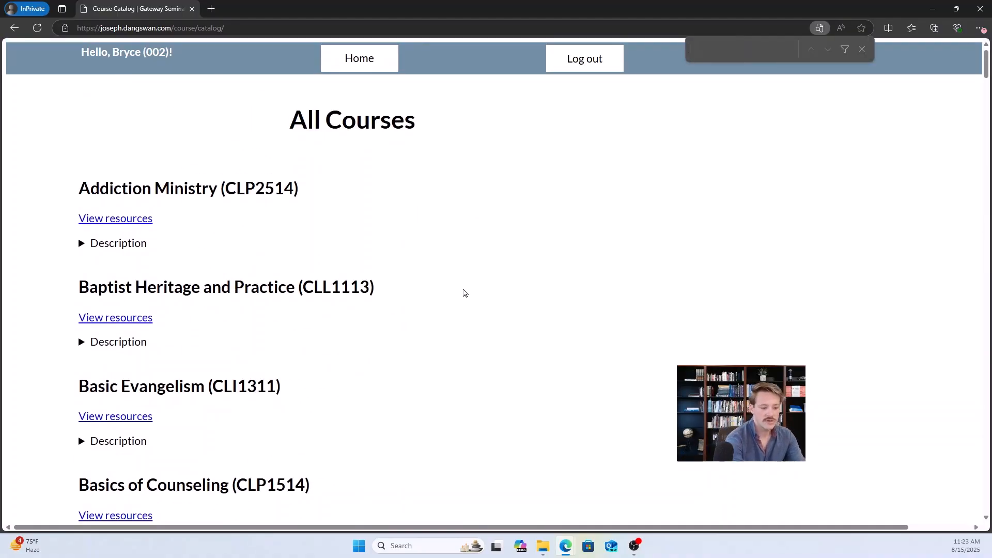
pyautogui.write('Hebrew')
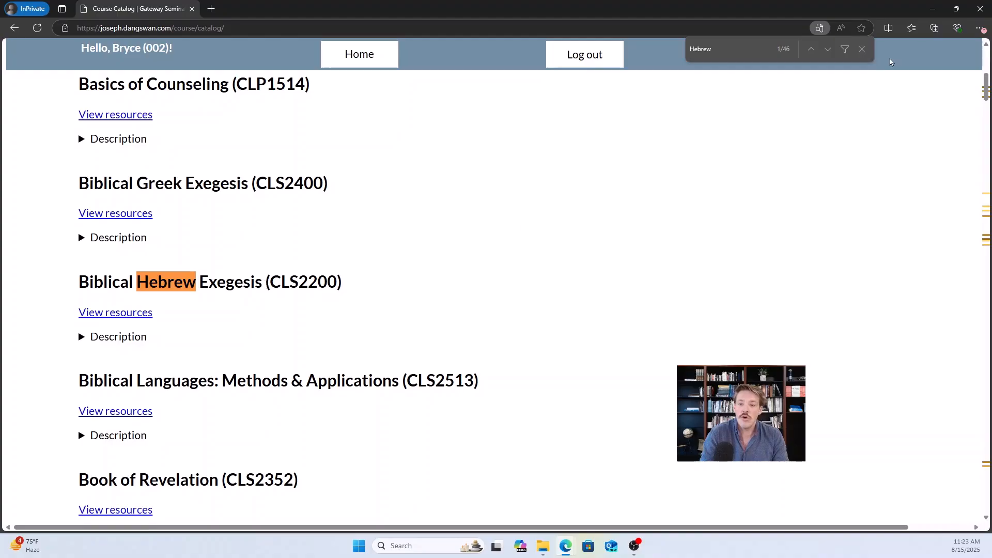
pyautogui.click(862, 49)
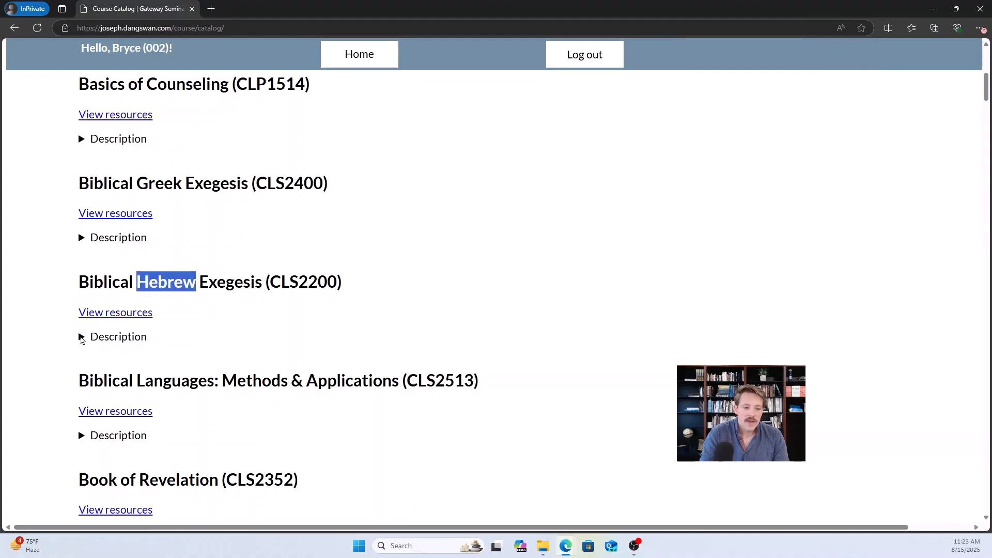
# - Expand the description of Biblical Hebrew Exegesis (CLS2200) and review its summary and learning objectives list
pyautogui.click(77, 336)
pyautogui.click(81, 337)
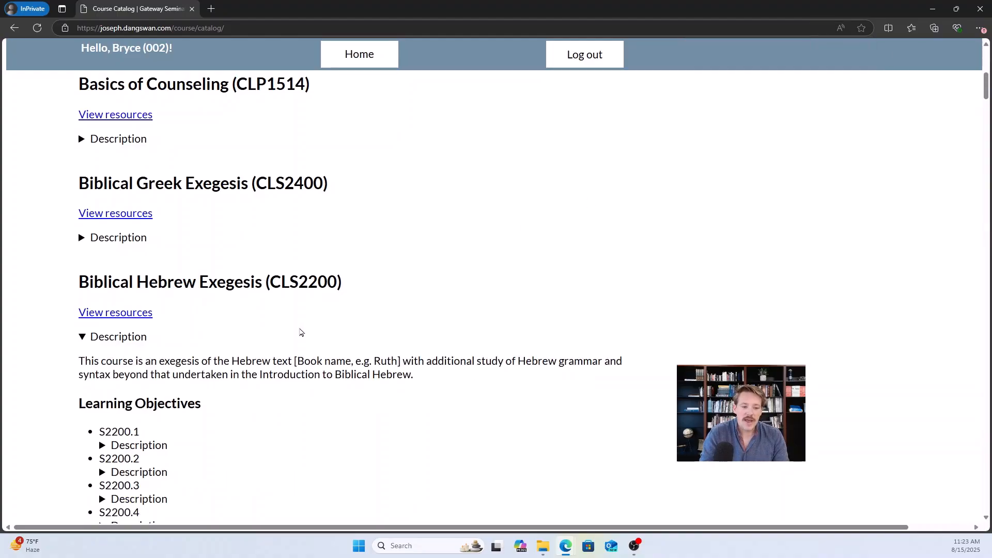
pyautogui.scroll(-2, 199, 290)
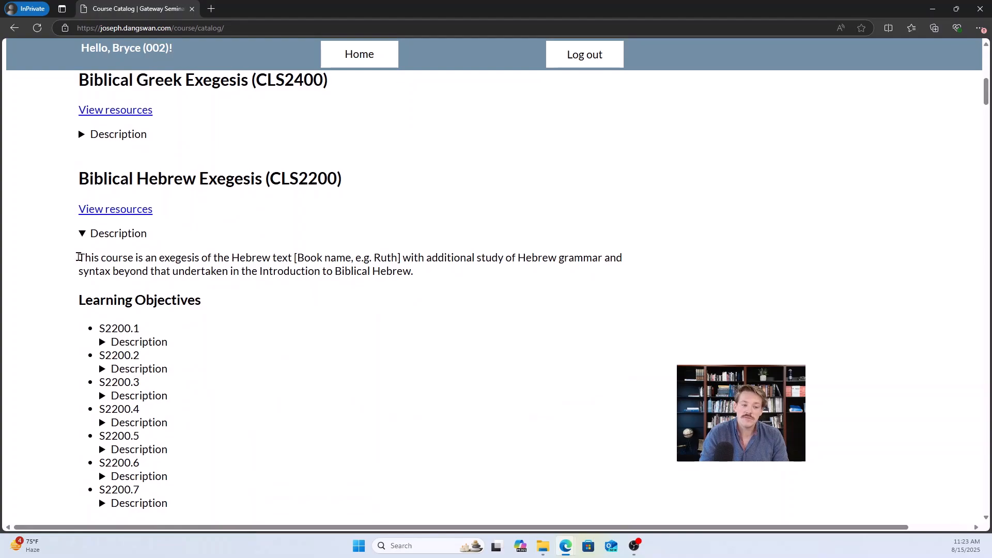
pyautogui.scroll(-1, 212, 242)
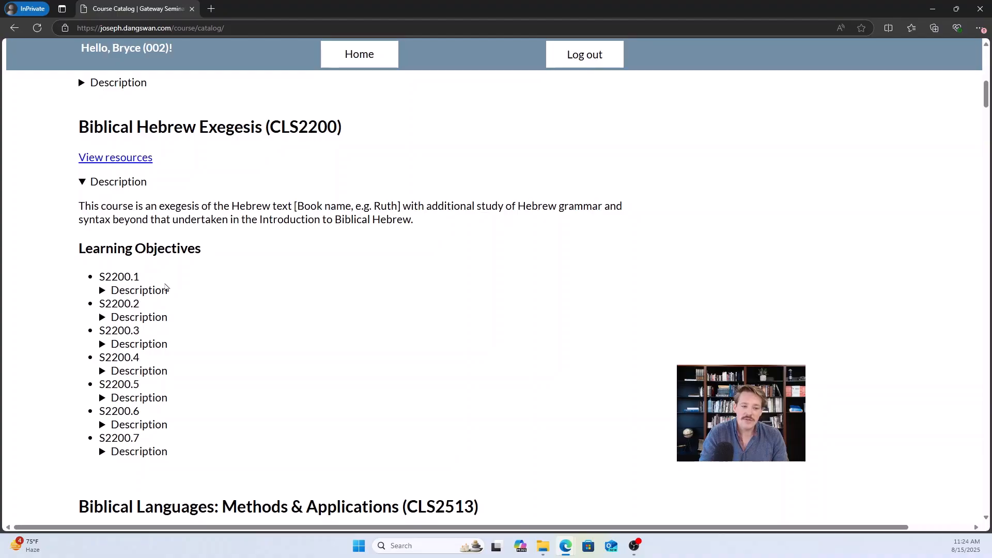
pyautogui.doubleClick(139, 277)
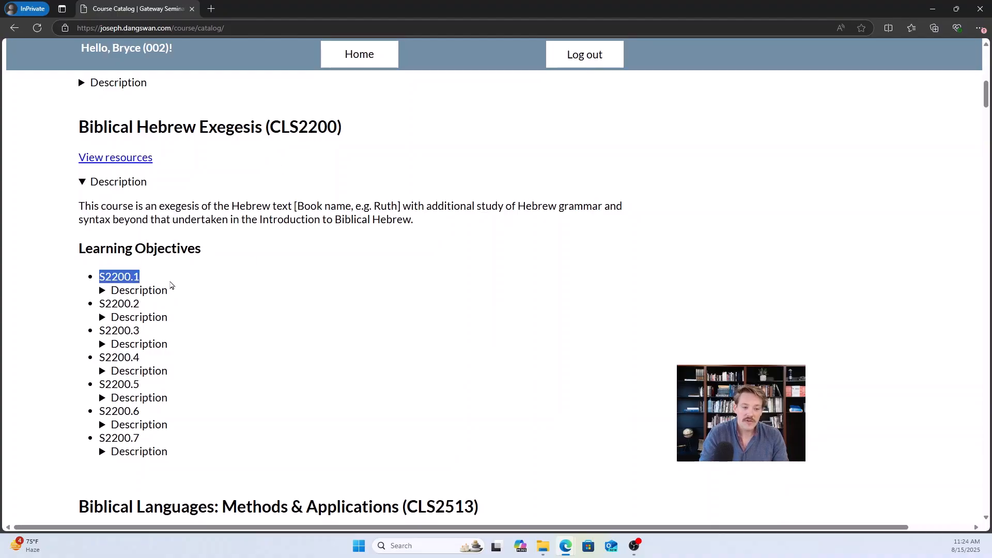
pyautogui.click(150, 282)
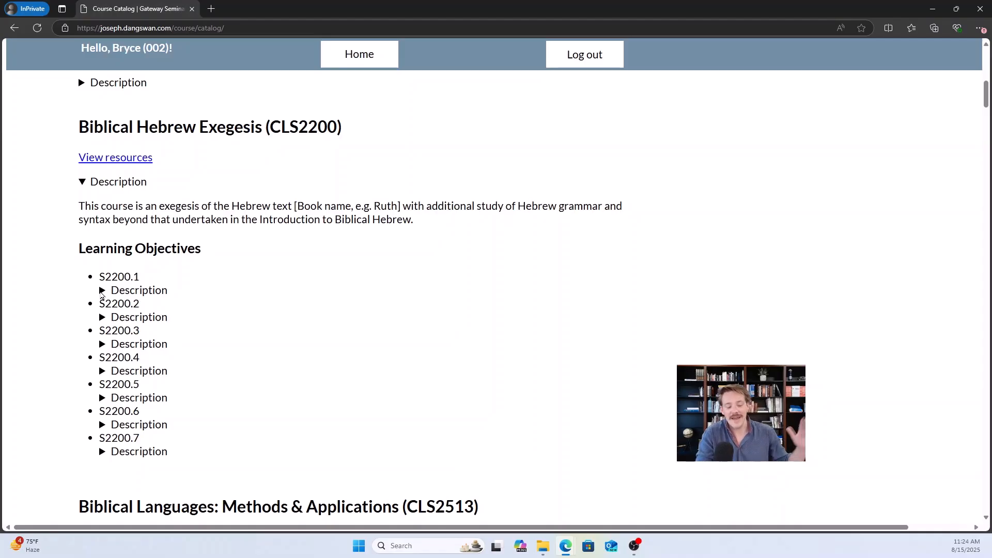
# - Expand the descriptions of learning objectives S2200.1, S2200.2 and S2200.3 to read them
pyautogui.click(102, 291)
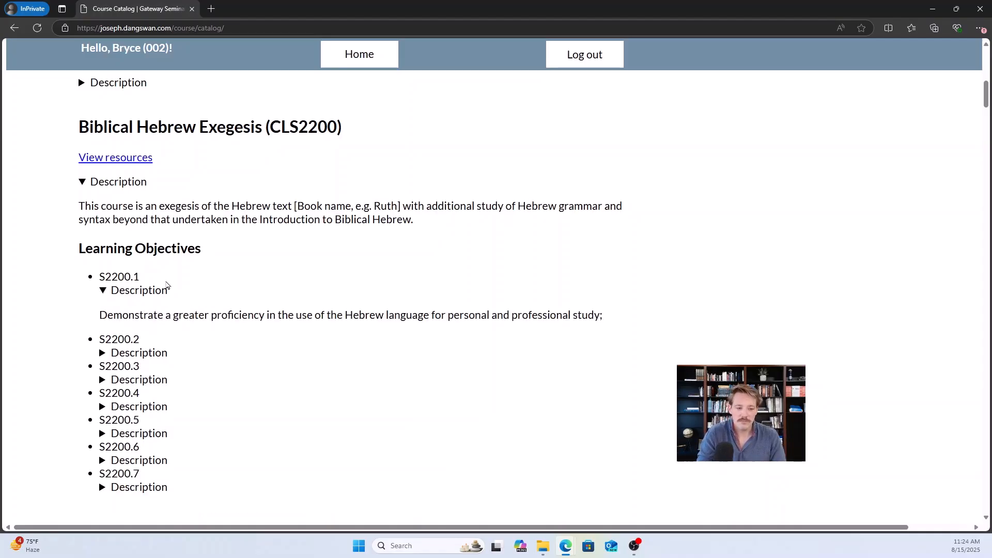
pyautogui.click(102, 353)
pyautogui.click(104, 416)
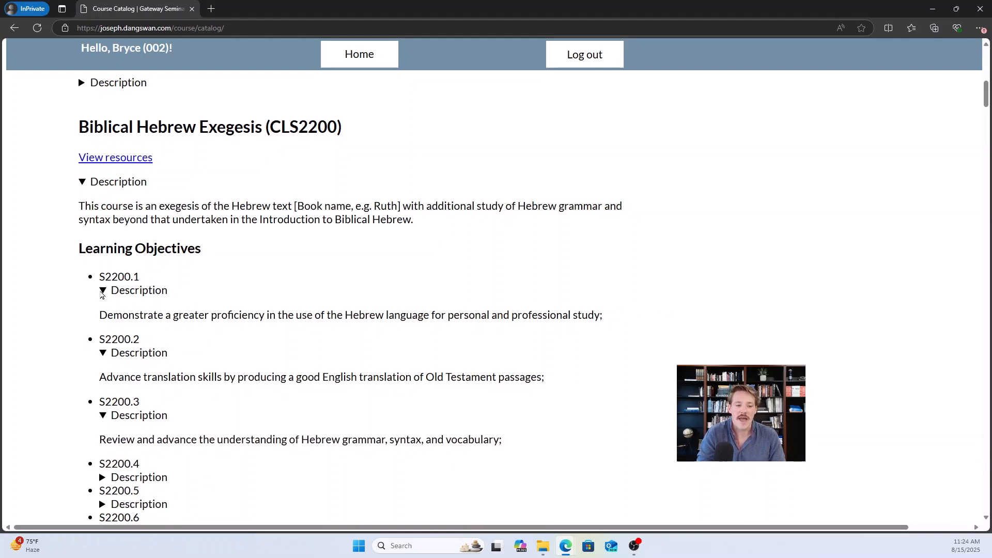
# - Collapse the three open learning objective descriptions and the Biblical Hebrew Exegesis course description
pyautogui.click(103, 291)
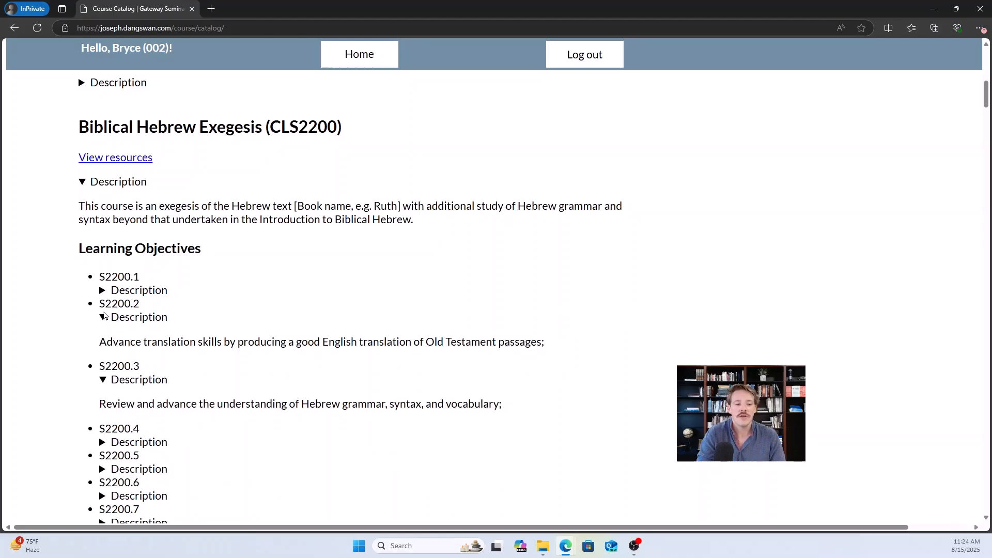
pyautogui.click(103, 316)
pyautogui.click(103, 345)
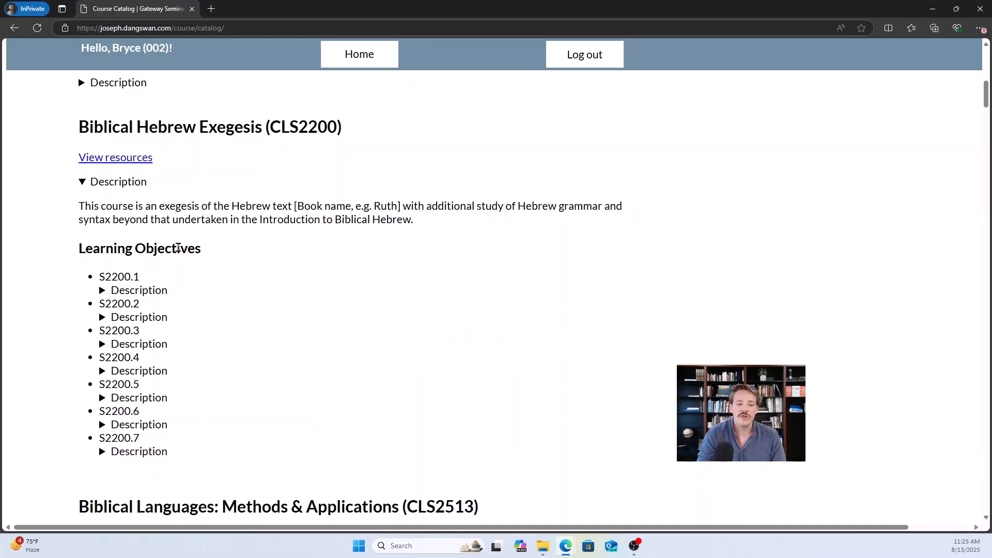
pyautogui.click(83, 183)
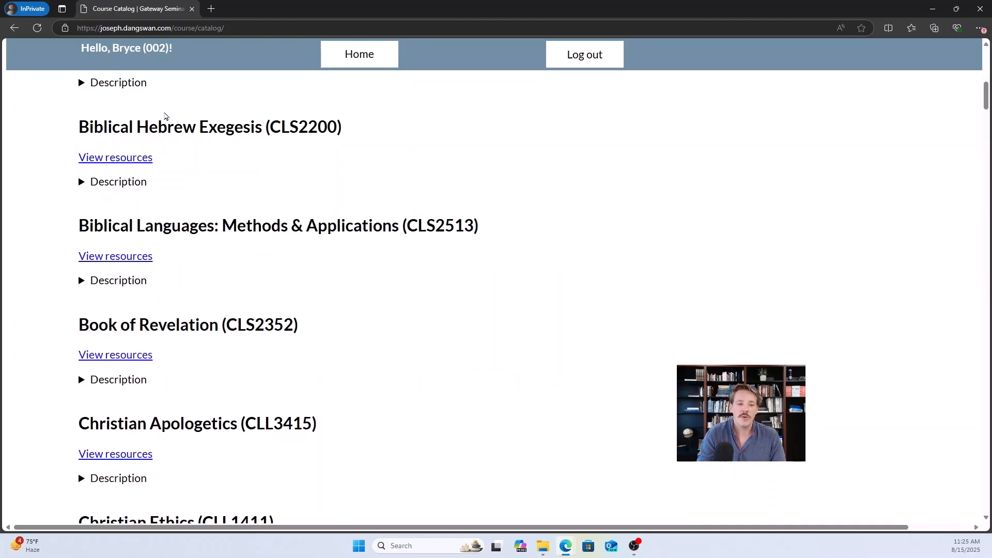
# - Browse the course catalog to find New Testament Survey (CLS1314) and open its resources
pyautogui.scroll(2, 228, 290)
pyautogui.scroll(9, 227, 291)
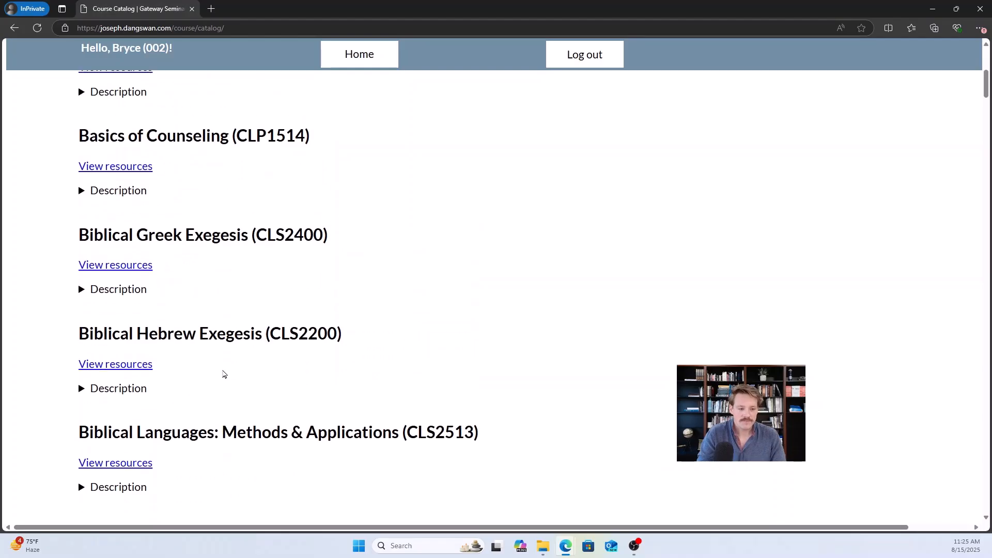
pyautogui.scroll(-12, 261, 242)
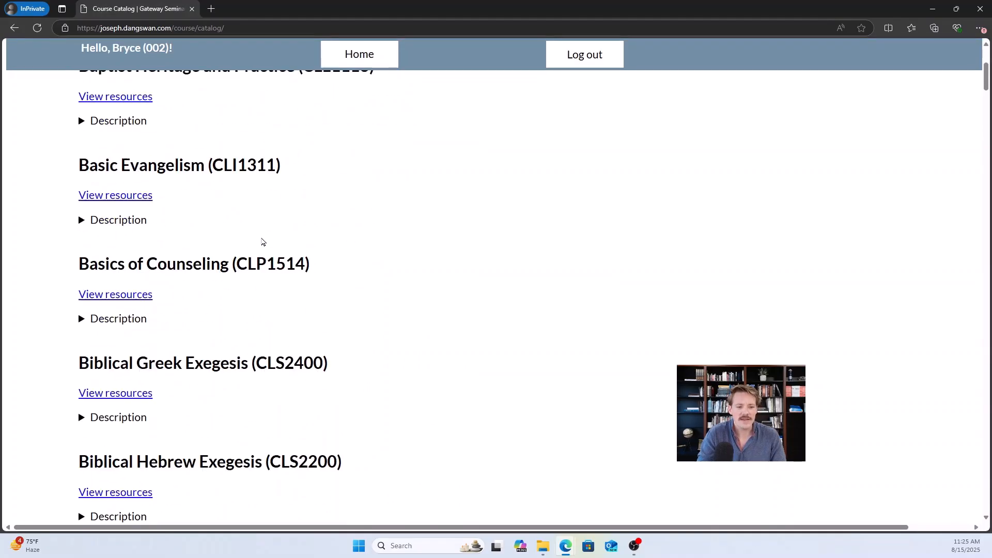
pyautogui.scroll(-10, 253, 284)
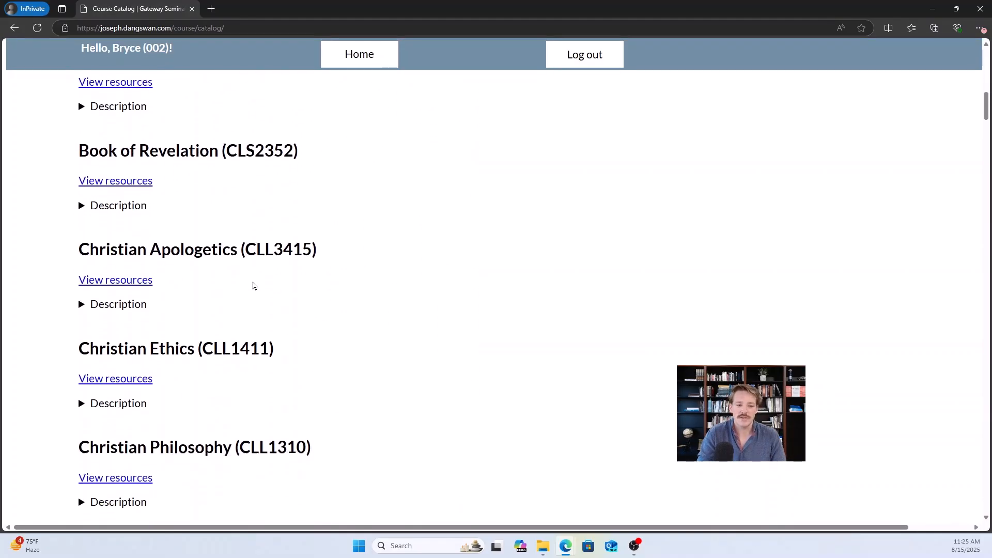
pyautogui.scroll(-2, 251, 288)
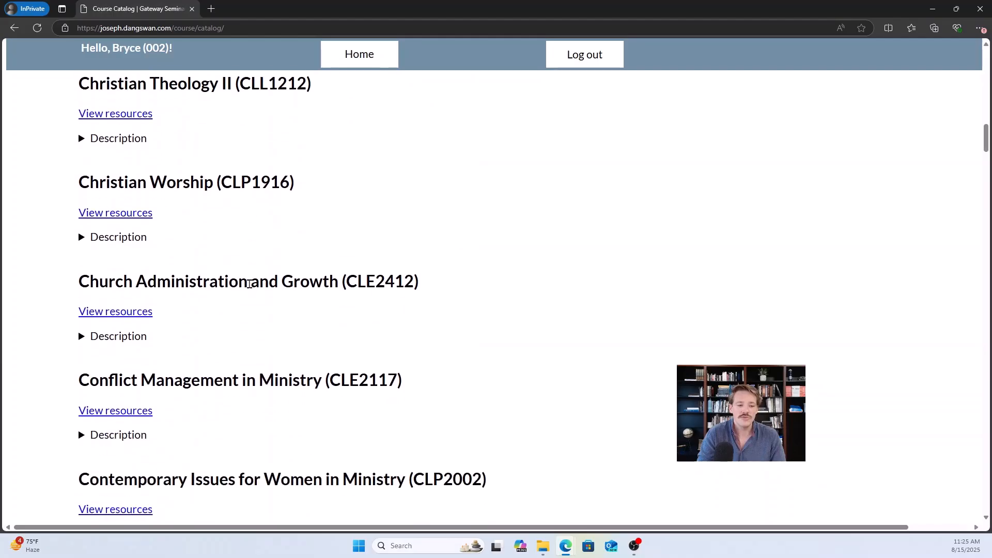
pyautogui.scroll(-5, 253, 315)
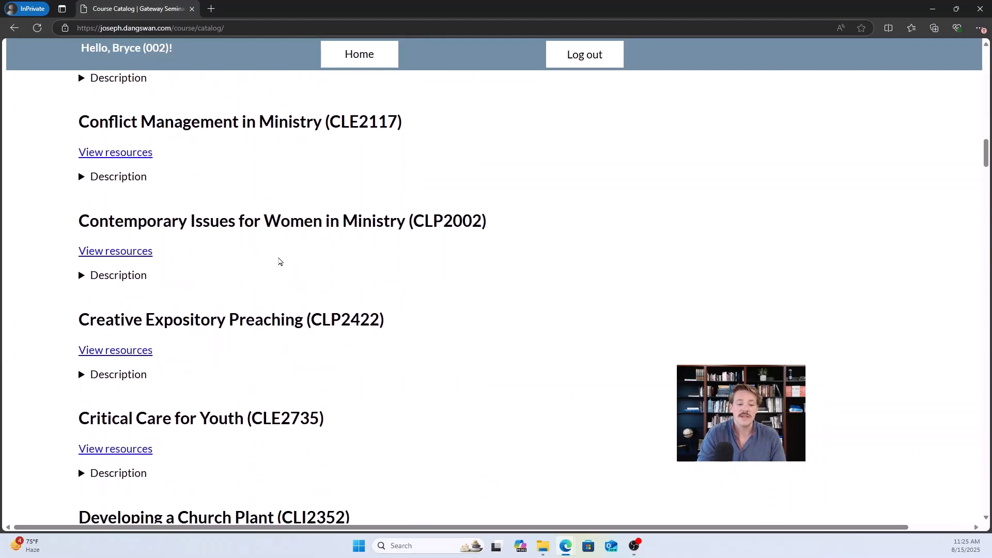
pyautogui.scroll(-4, 278, 262)
pyautogui.scroll(-5, 278, 262)
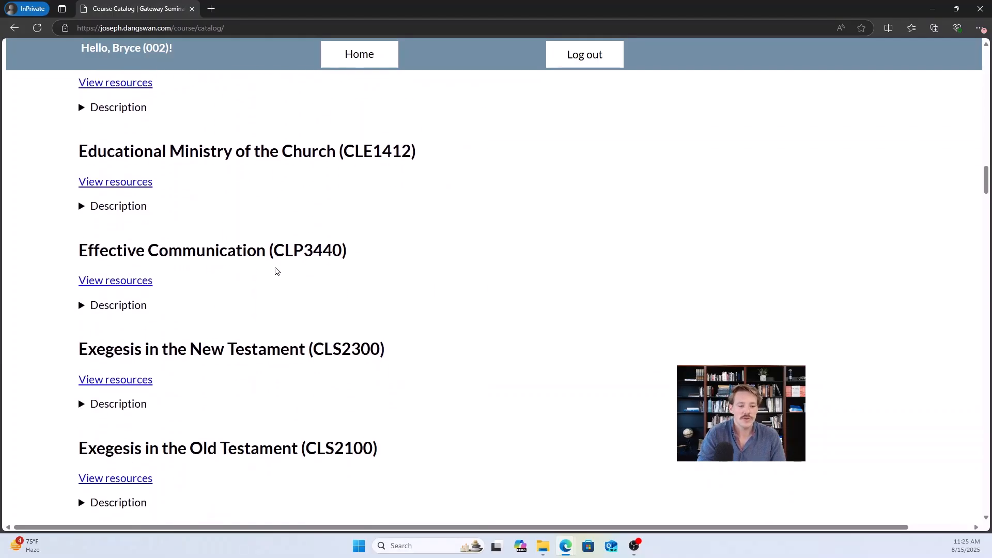
pyautogui.scroll(-2, 262, 206)
pyautogui.scroll(2, 268, 221)
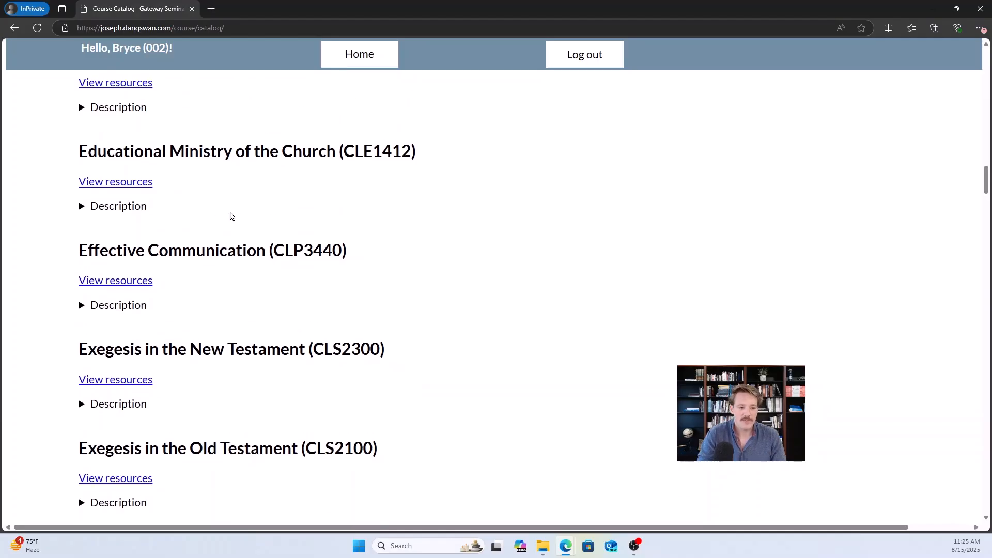
pyautogui.scroll(-4, 230, 215)
pyautogui.scroll(-12, 250, 247)
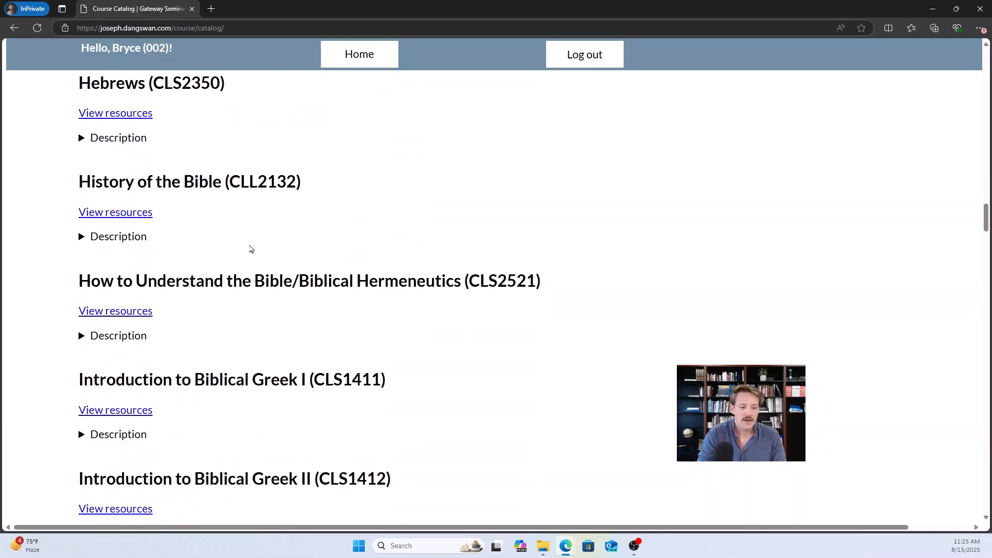
pyautogui.scroll(-12, 271, 196)
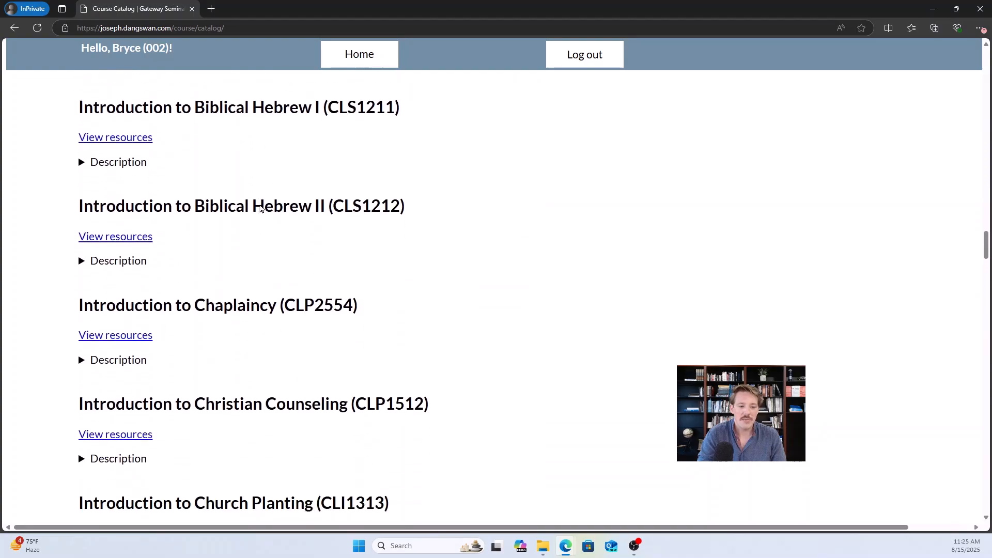
pyautogui.scroll(-9, 262, 213)
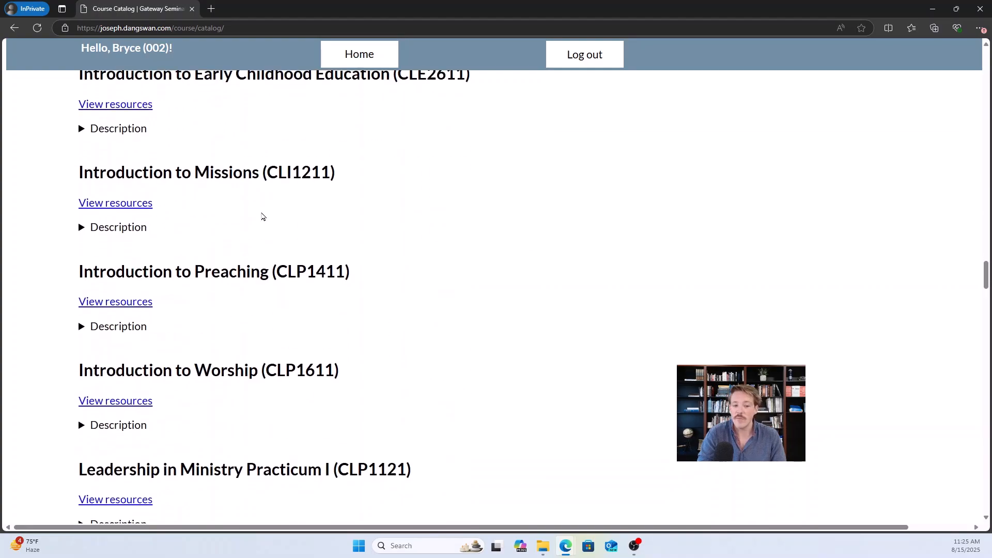
pyautogui.scroll(-10, 283, 256)
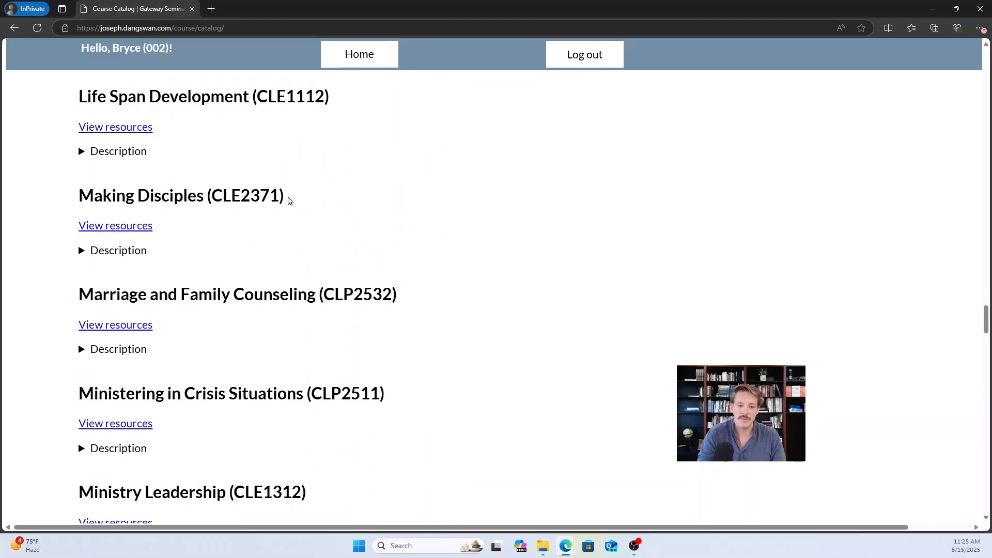
pyautogui.scroll(-10, 283, 232)
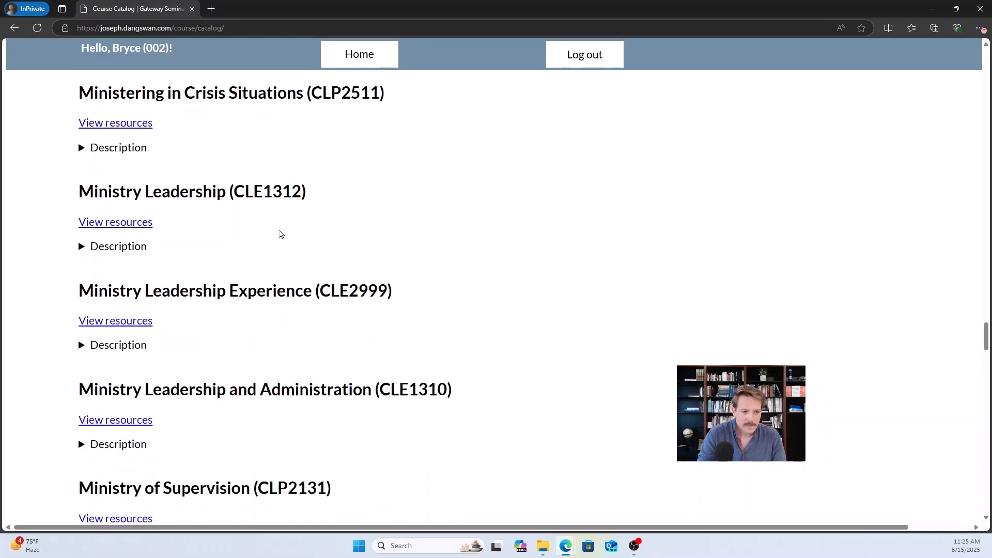
pyautogui.scroll(-7, 284, 232)
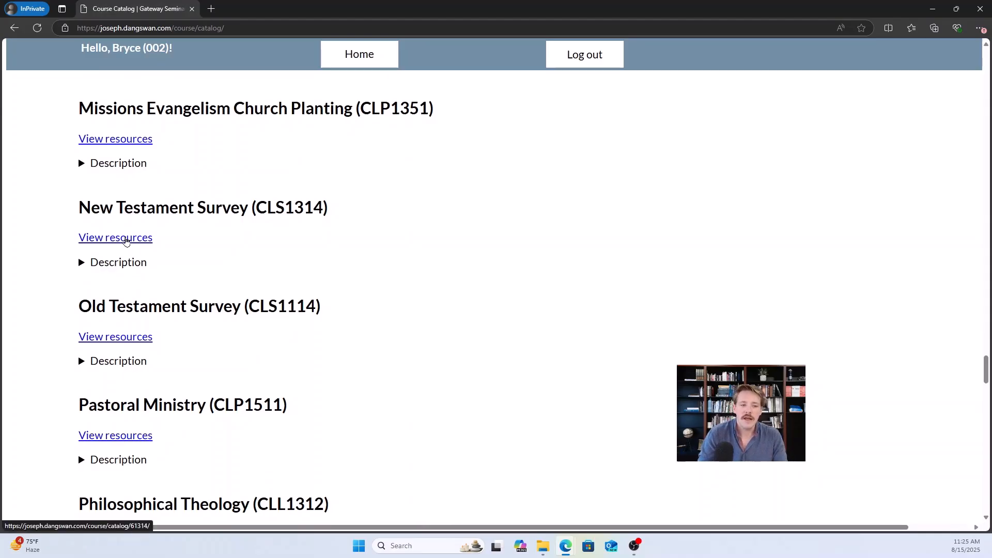
pyautogui.click(126, 241)
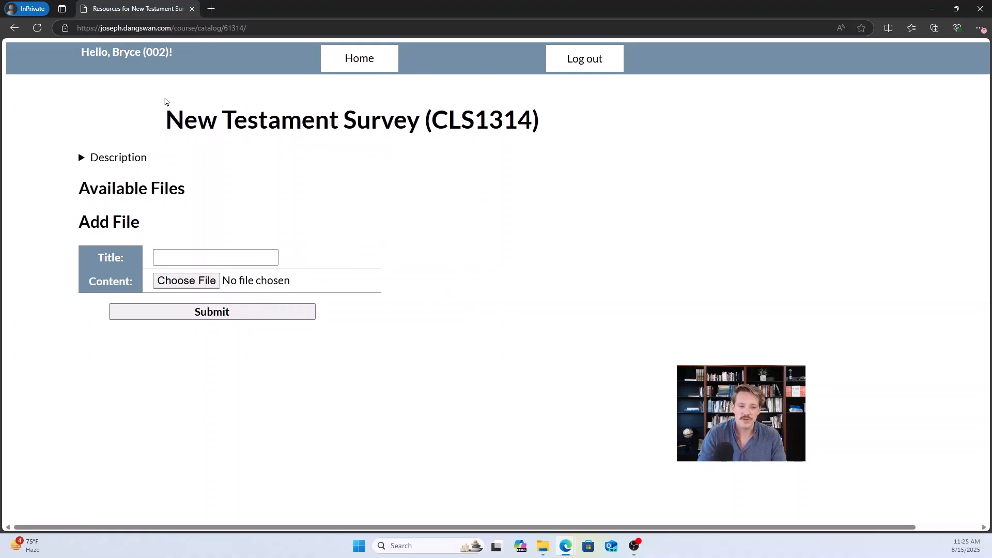
# - Review the New Testament Survey course description and learning objectives, collapse them, and look over the Available Files section
pyautogui.click(82, 157)
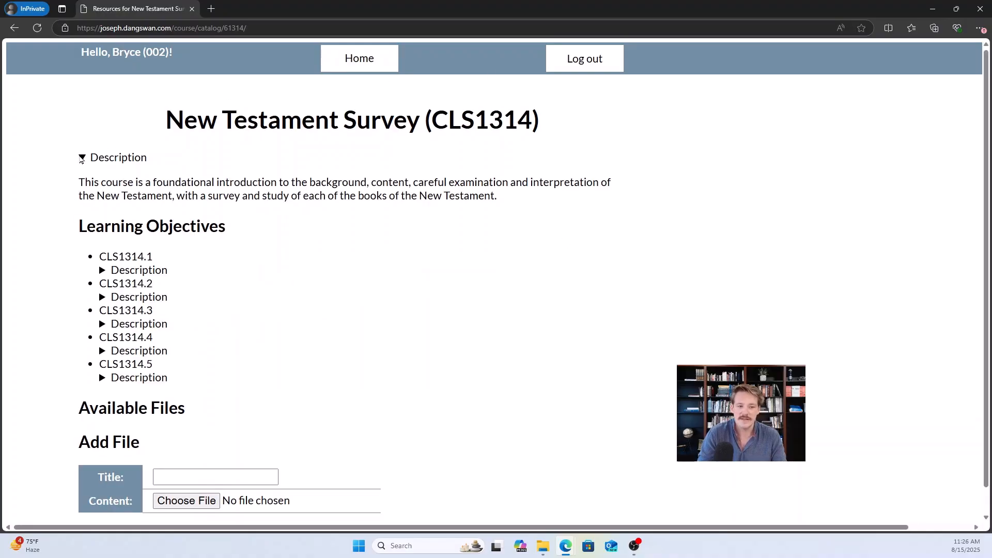
pyautogui.click(81, 158)
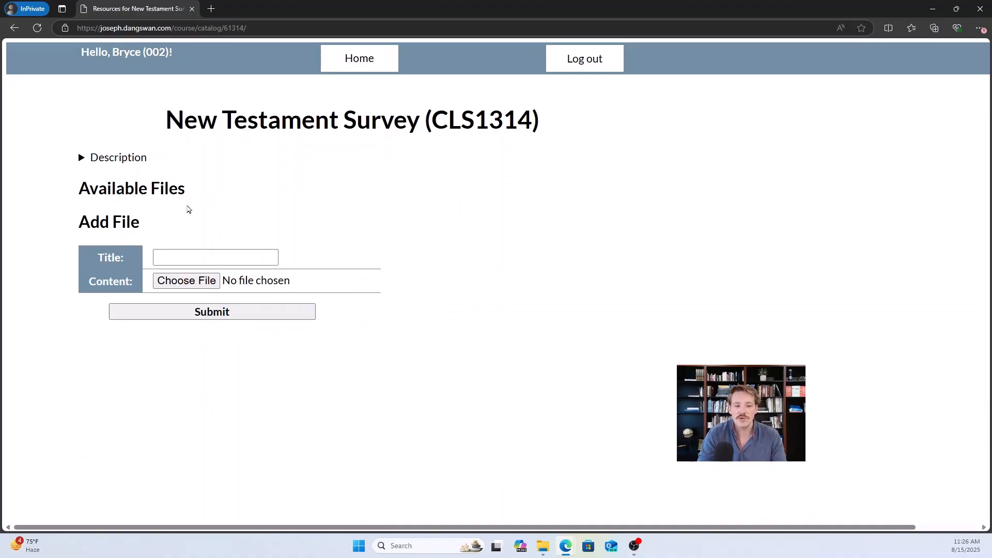
pyautogui.moveTo(77, 192); pyautogui.dragTo(193, 191)
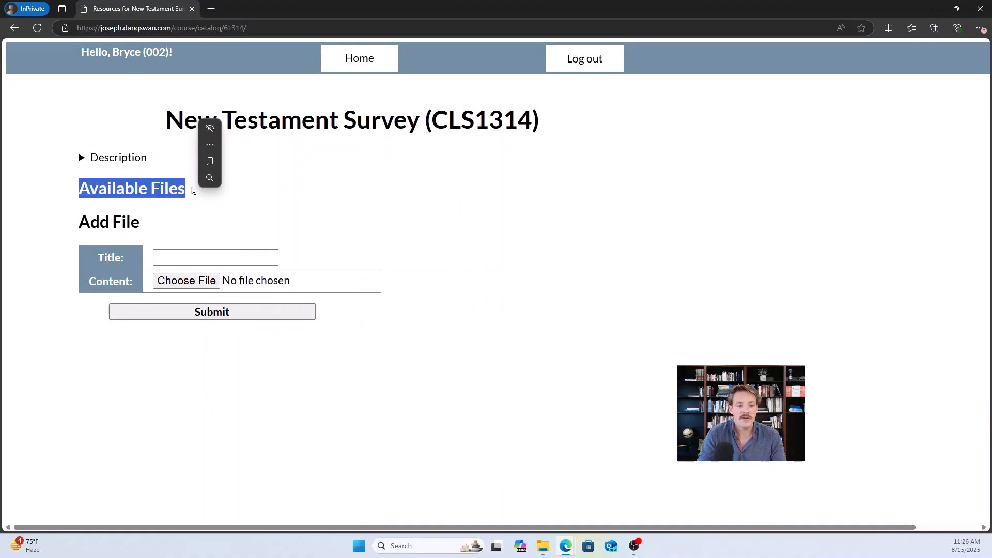
pyautogui.click(193, 191)
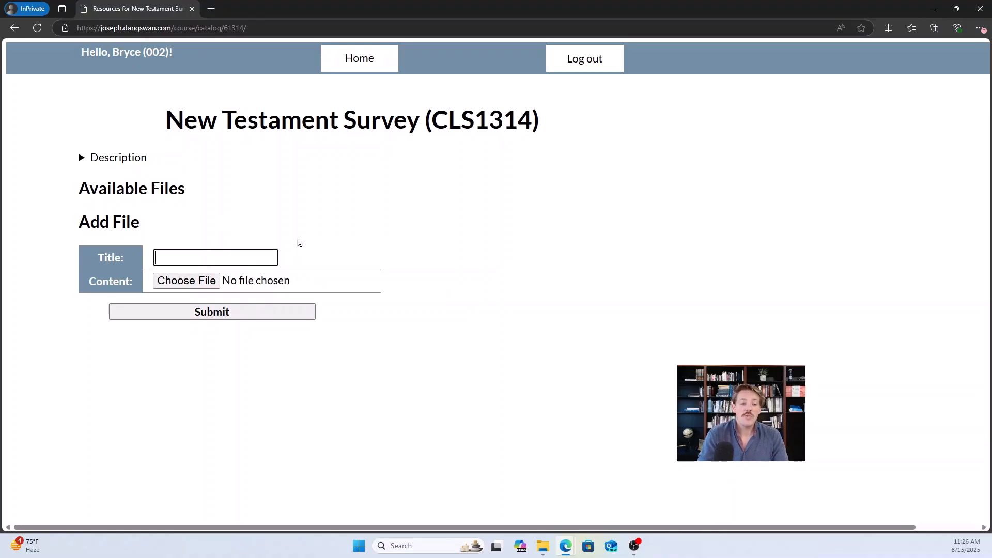
# - Enter "Lecture Notes for Gospel of Luke" as the title of the file being added
pyautogui.click(170, 256)
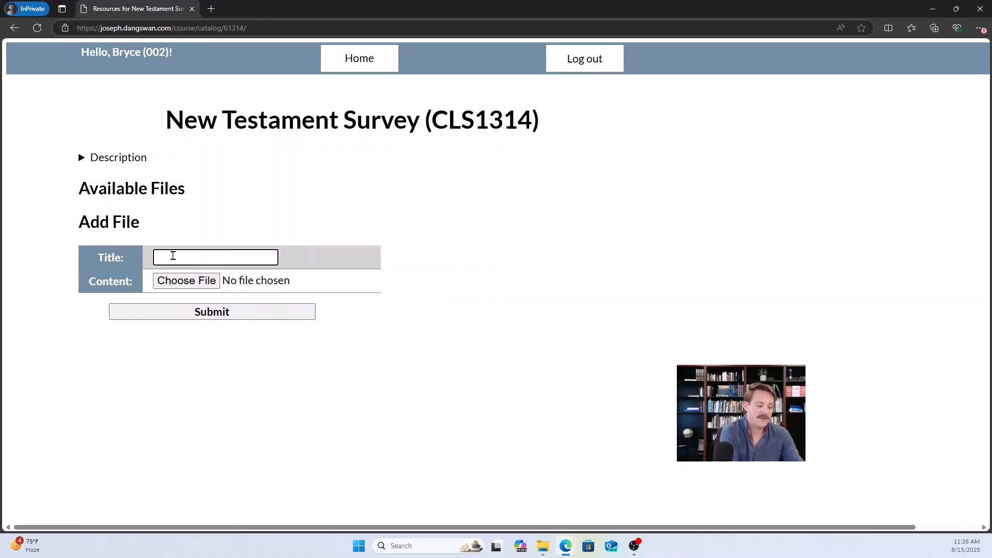
pyautogui.write('Lecture')
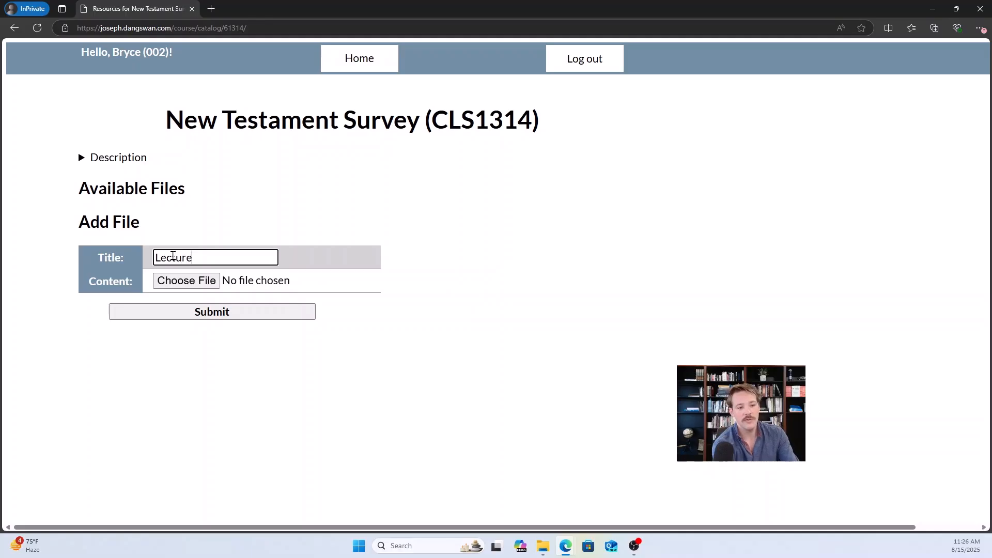
pyautogui.write(' Note')
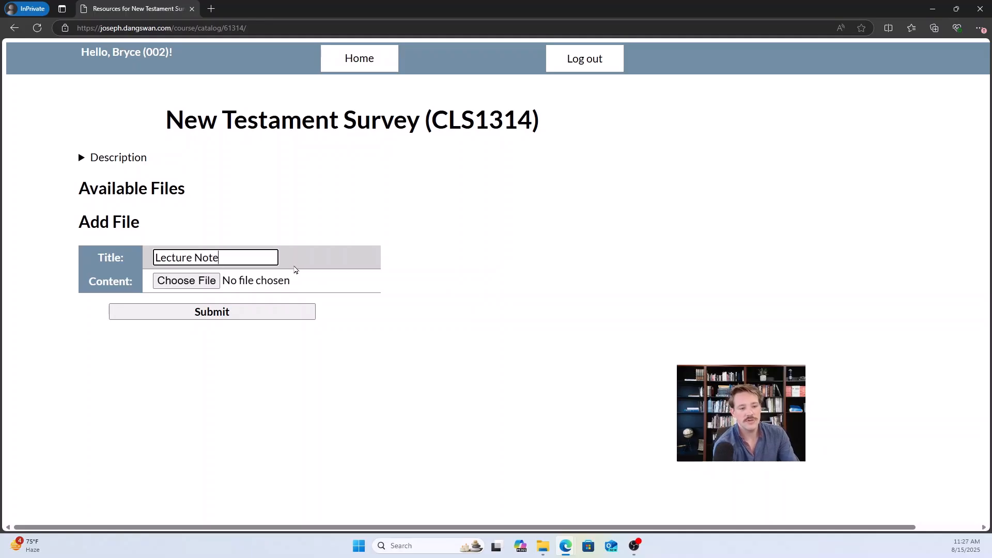
pyautogui.write('s for')
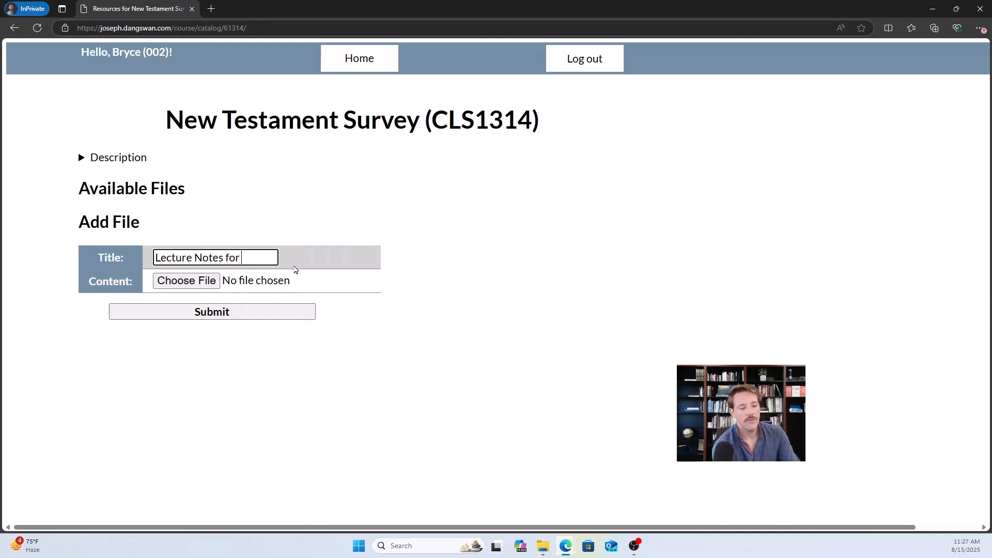
pyautogui.write(' g')
pyautogui.press('BackSpace')
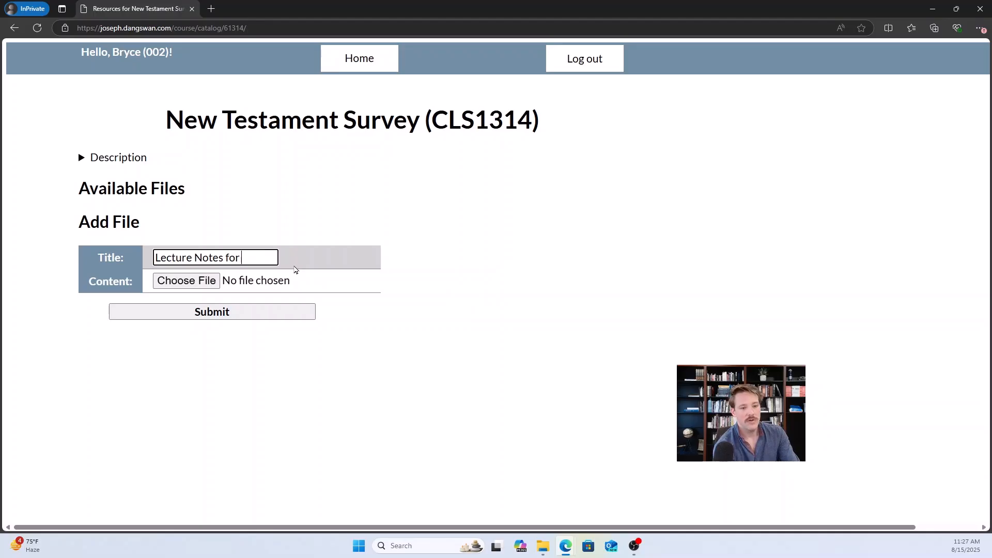
pyautogui.write('GOspel')
pyautogui.press('BackSpace')
pyautogui.press('BackSpace')
pyautogui.press('BackSpace')
pyautogui.press('BackSpace')
pyautogui.press('BackSpace')
pyautogui.press('BackSpace')
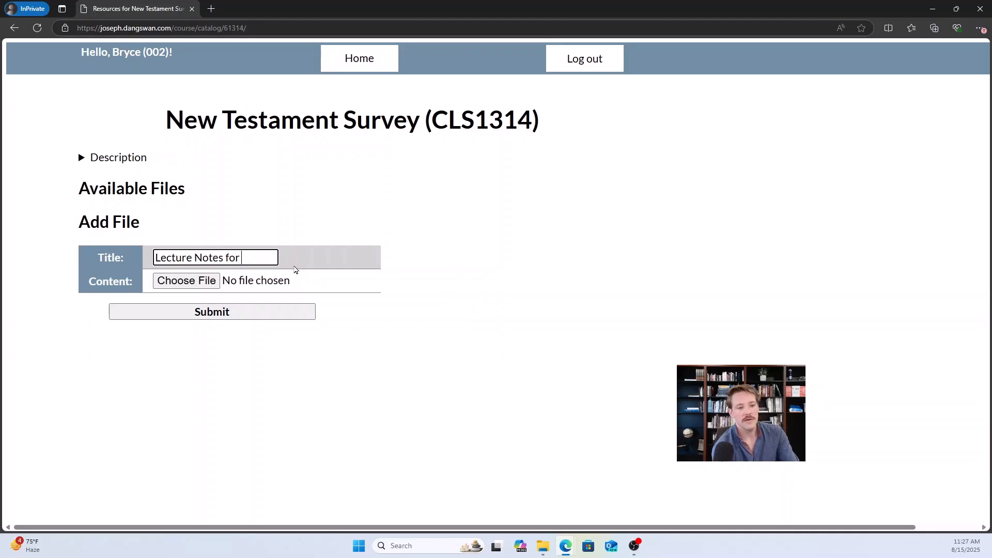
pyautogui.write('Gospel of Luke')
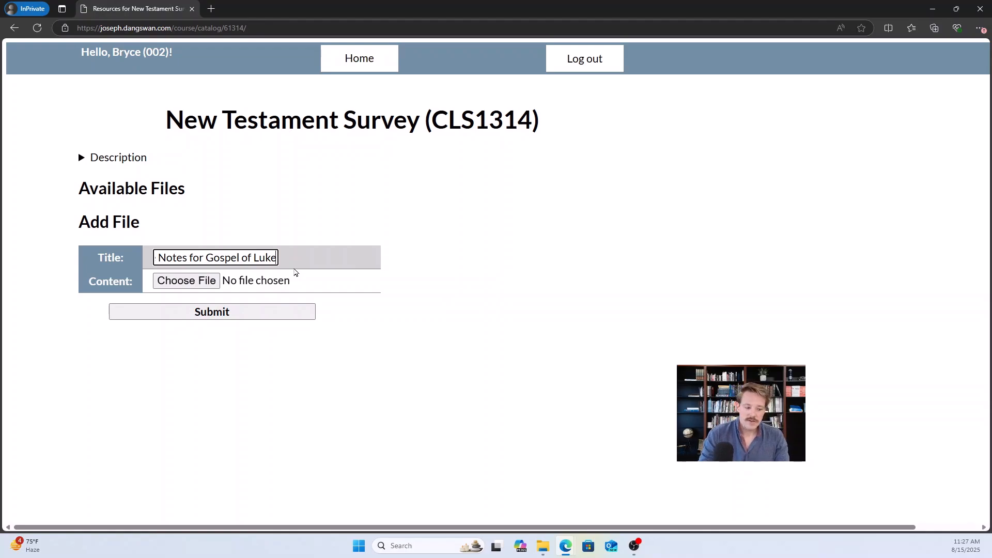
# - Open the file chooser for the new file's content and close it without selecting a file
pyautogui.press('Tab')
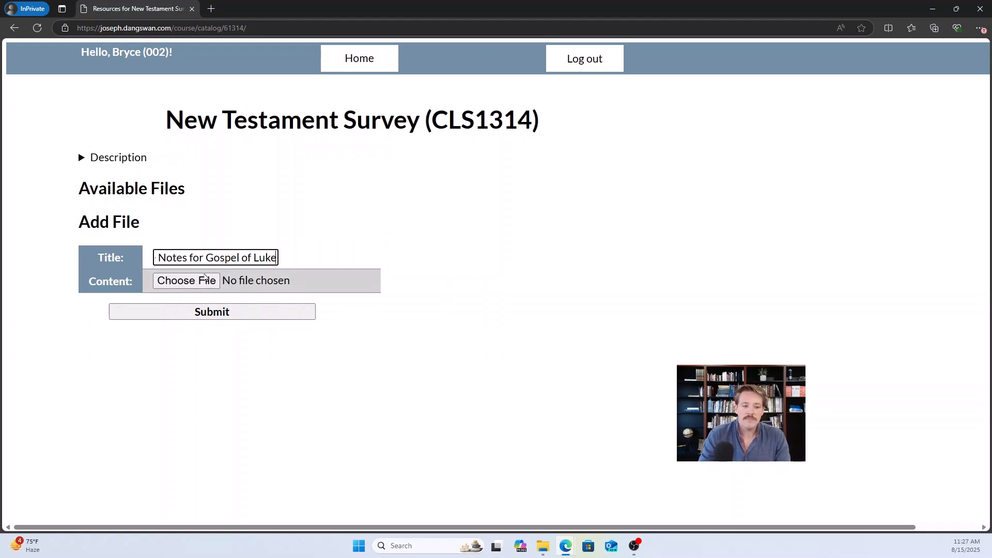
pyautogui.press('space')
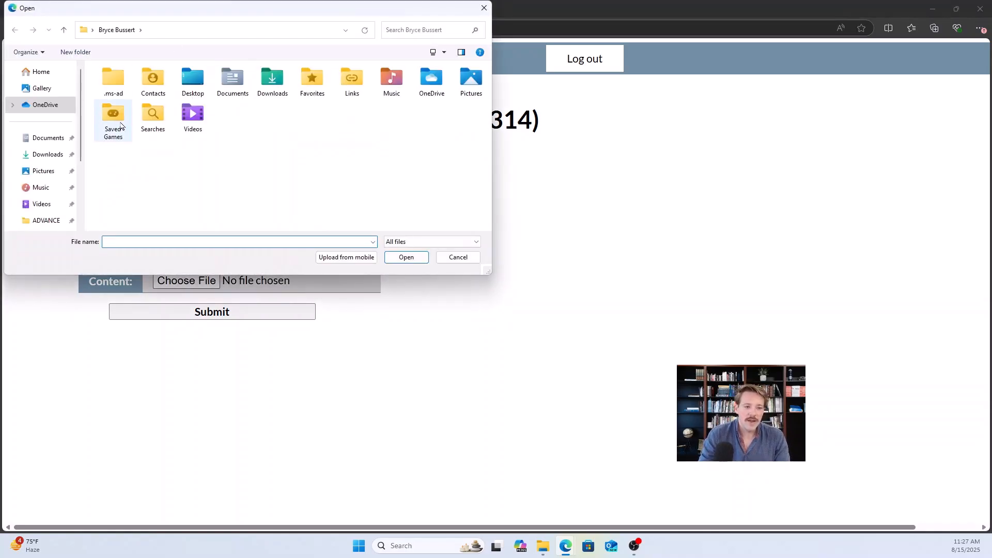
pyautogui.moveTo(388, 11); pyautogui.dragTo(859, 152)
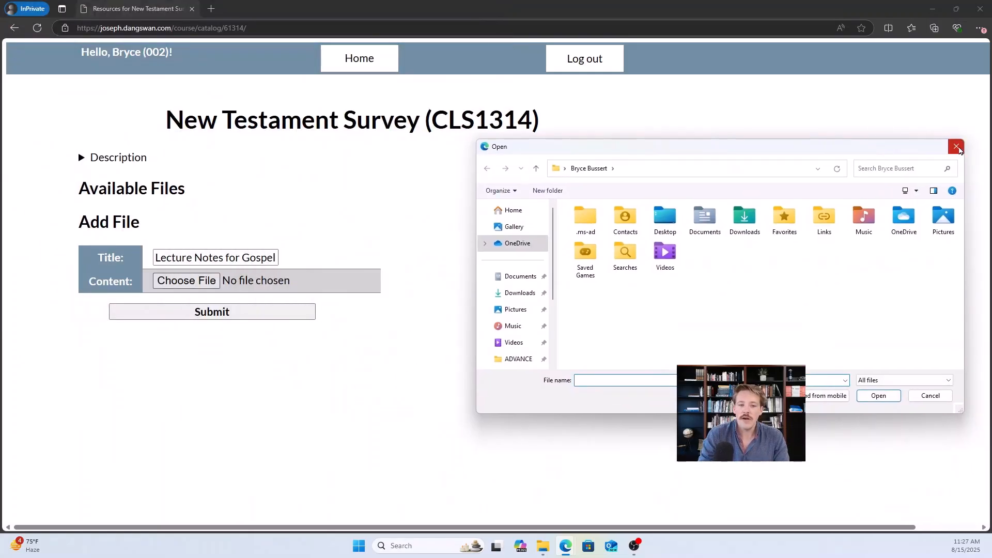
pyautogui.click(957, 147)
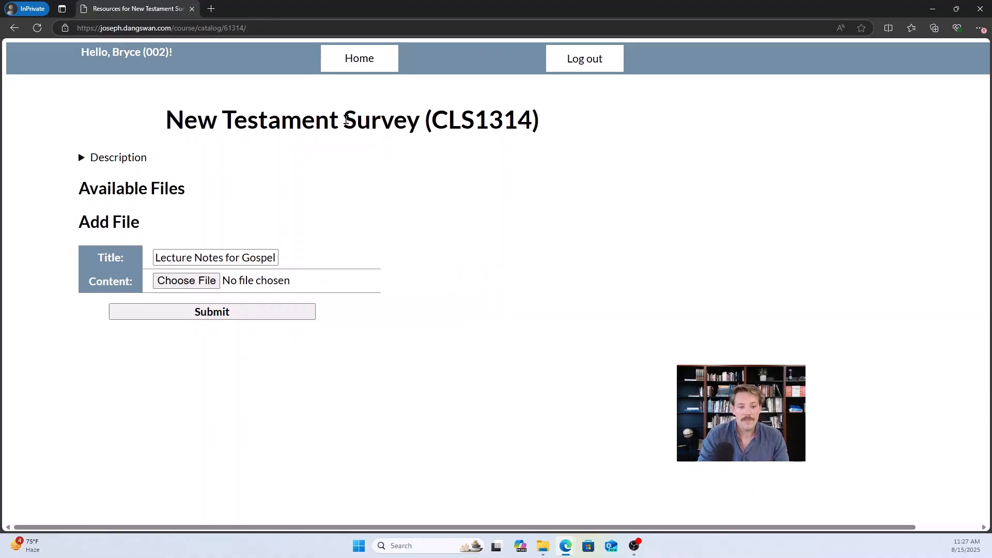
# - Leave the New Testament Survey resources without saving the file entry and go back to the start of the course catalog
pyautogui.click(362, 64)
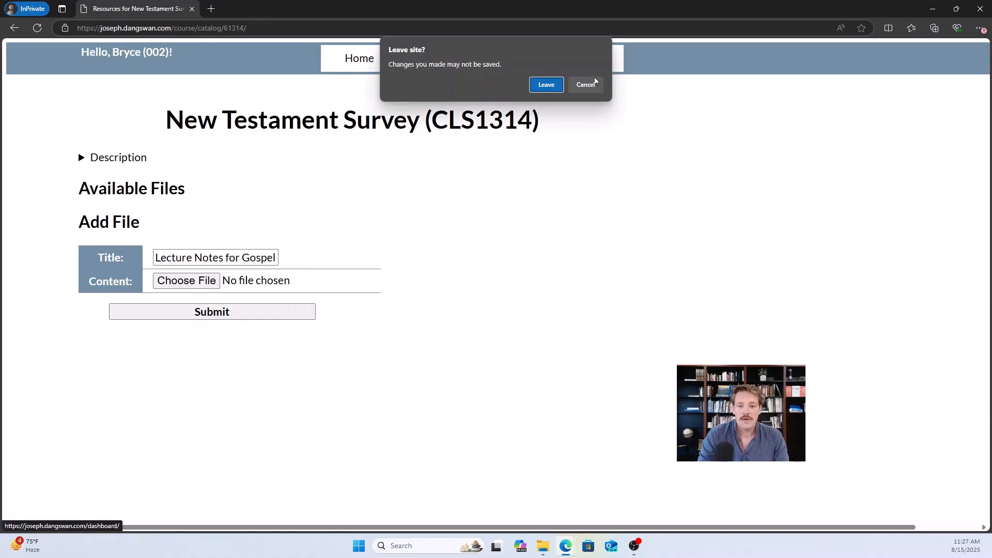
pyautogui.click(586, 84)
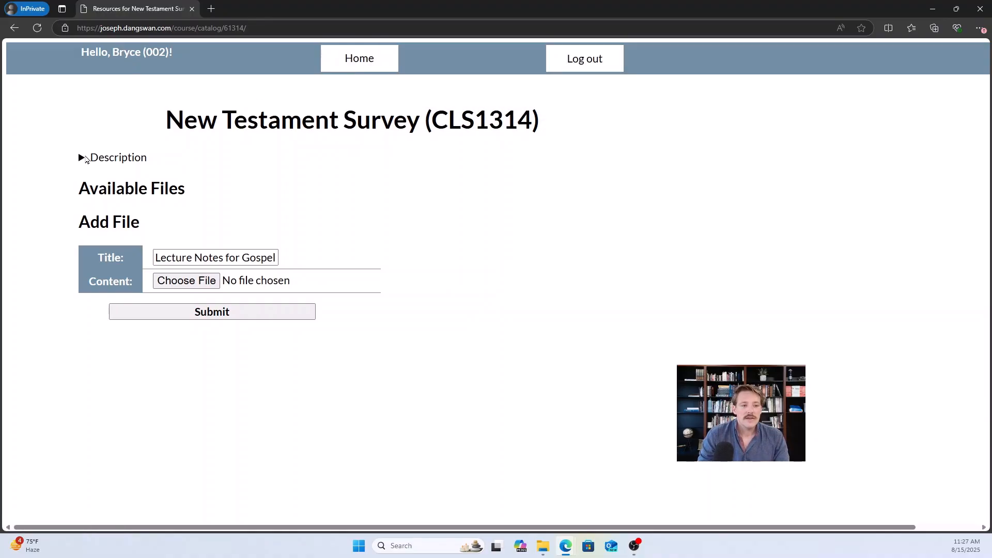
pyautogui.click(14, 27)
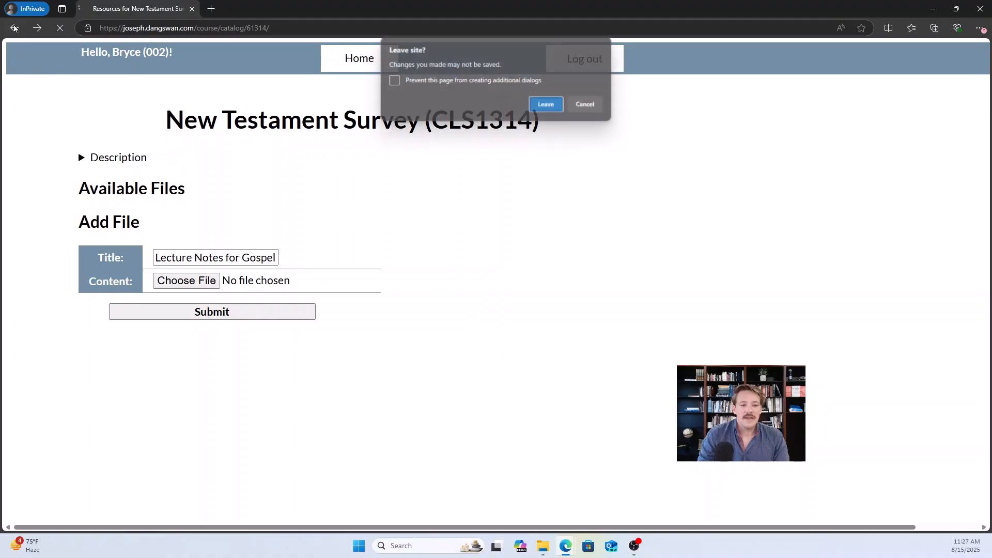
pyautogui.click(540, 103)
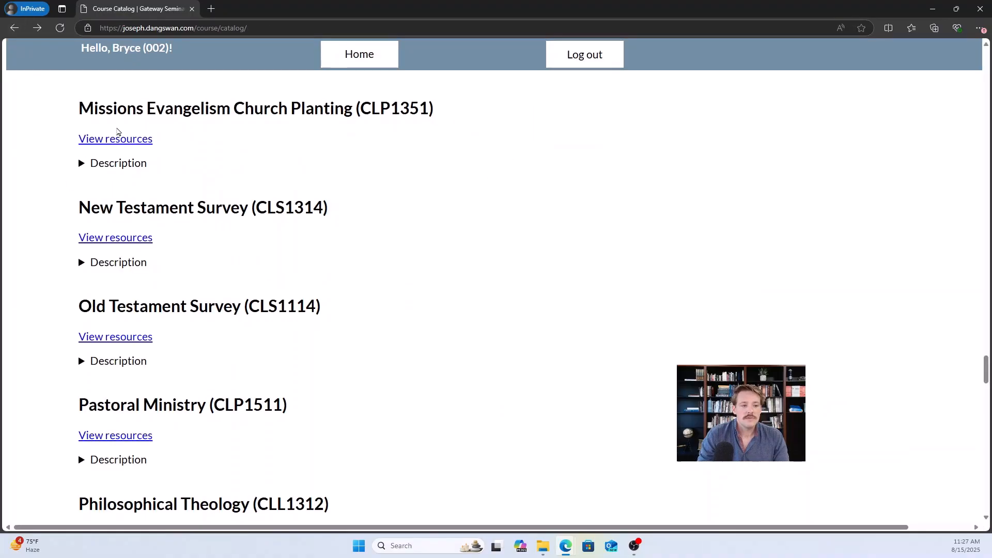
pyautogui.scroll(20, 377, 354)
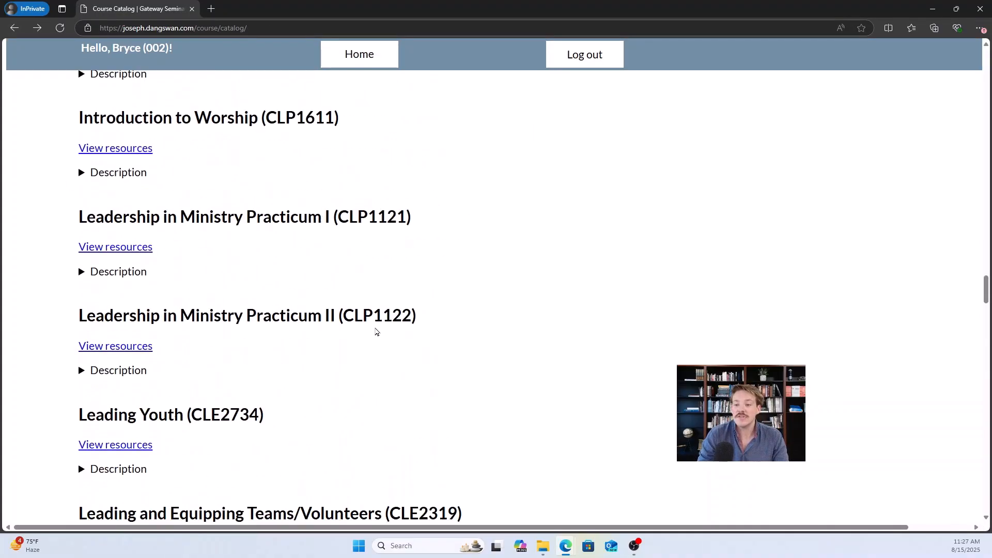
pyautogui.scroll(20, 376, 332)
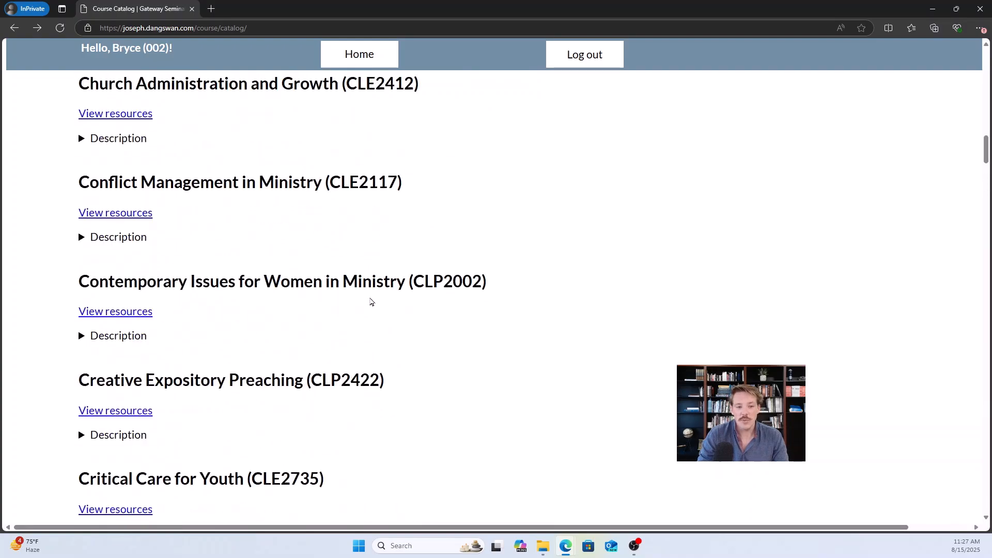
pyautogui.scroll(20, 370, 302)
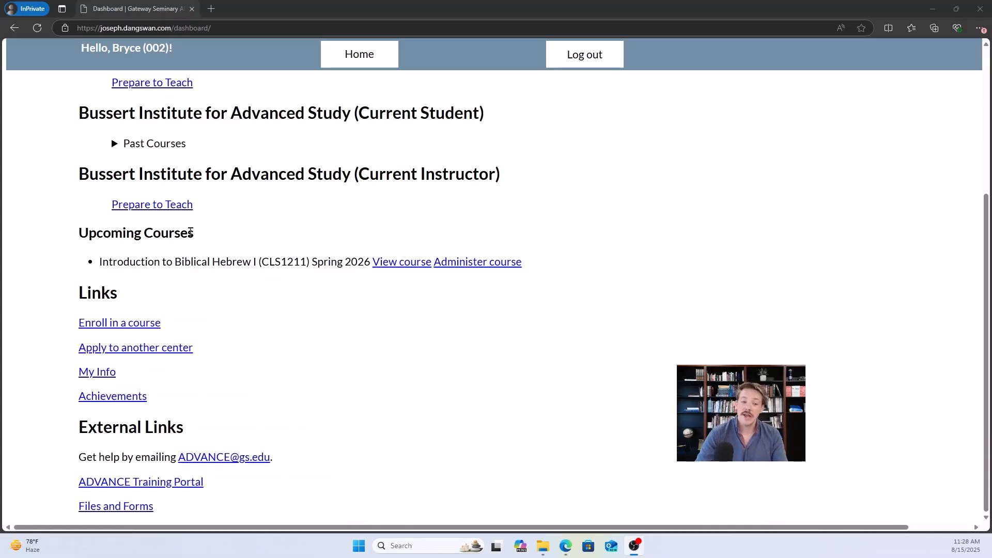
# - Review the instructor's Upcoming Courses section on the dashboard, and expand and collapse the student Past Courses list
pyautogui.moveTo(196, 239); pyautogui.dragTo(72, 237)
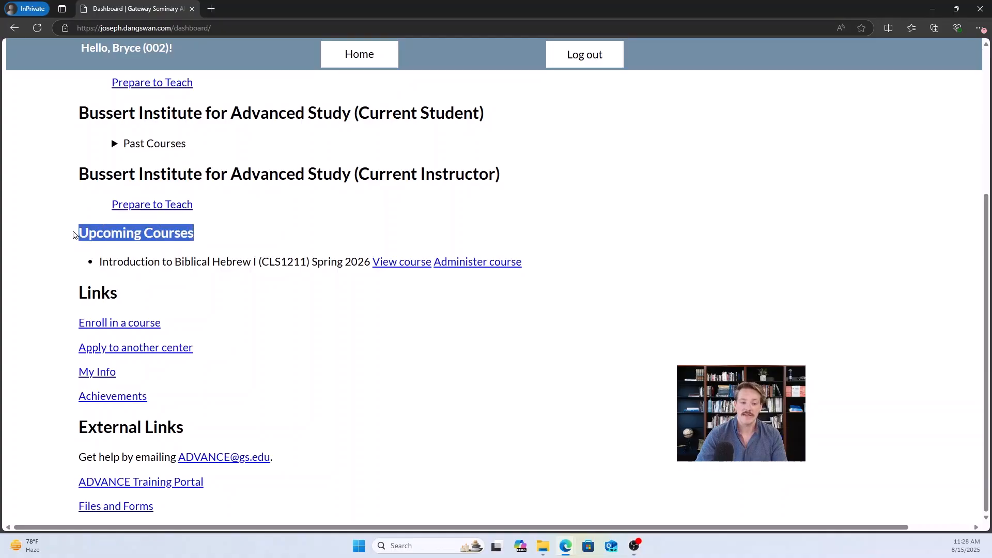
pyautogui.click(352, 176)
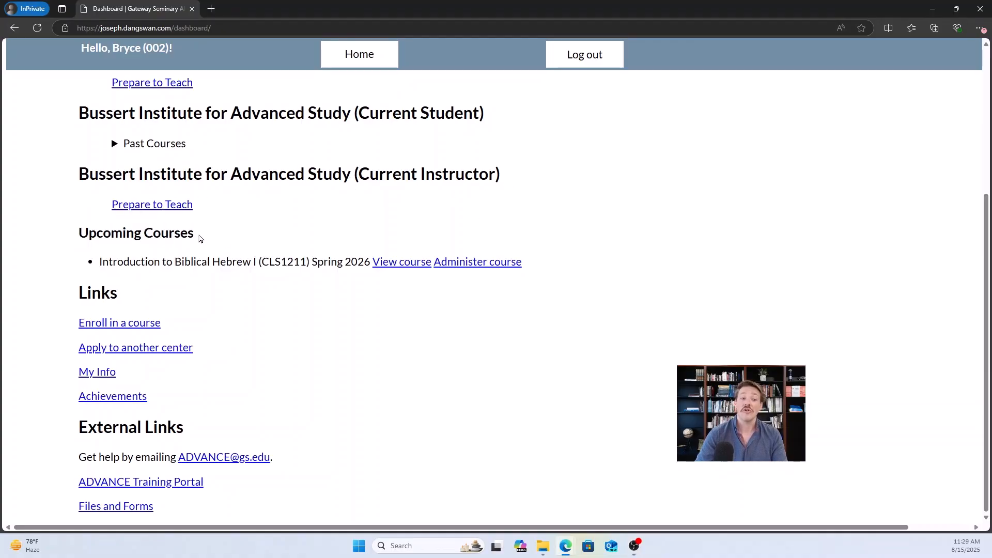
pyautogui.moveTo(204, 236); pyautogui.dragTo(76, 234)
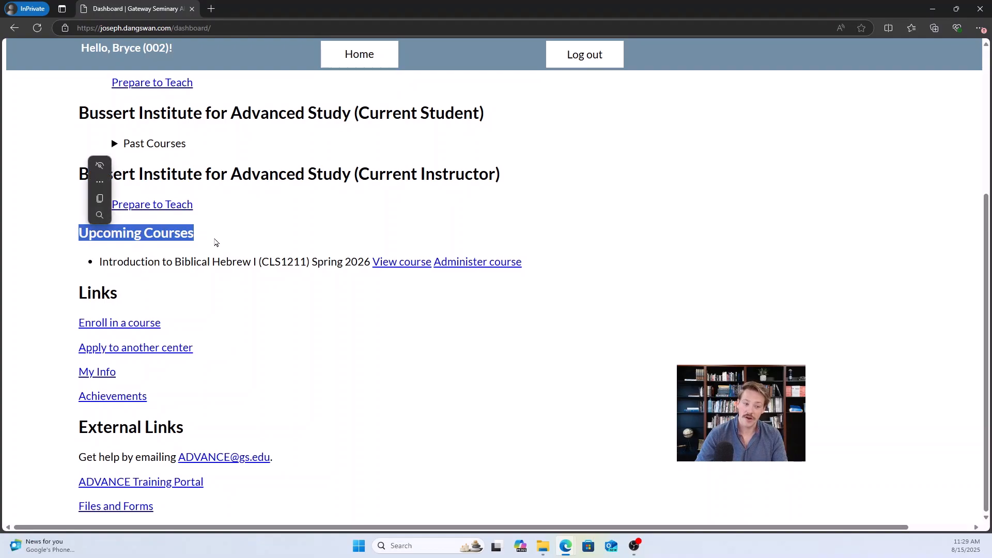
pyautogui.click(205, 238)
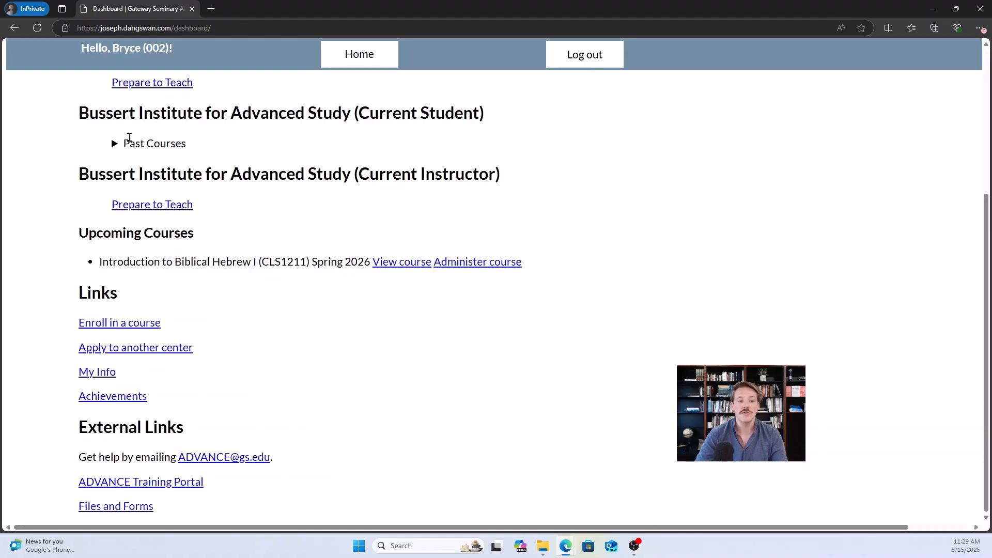
pyautogui.click(114, 145)
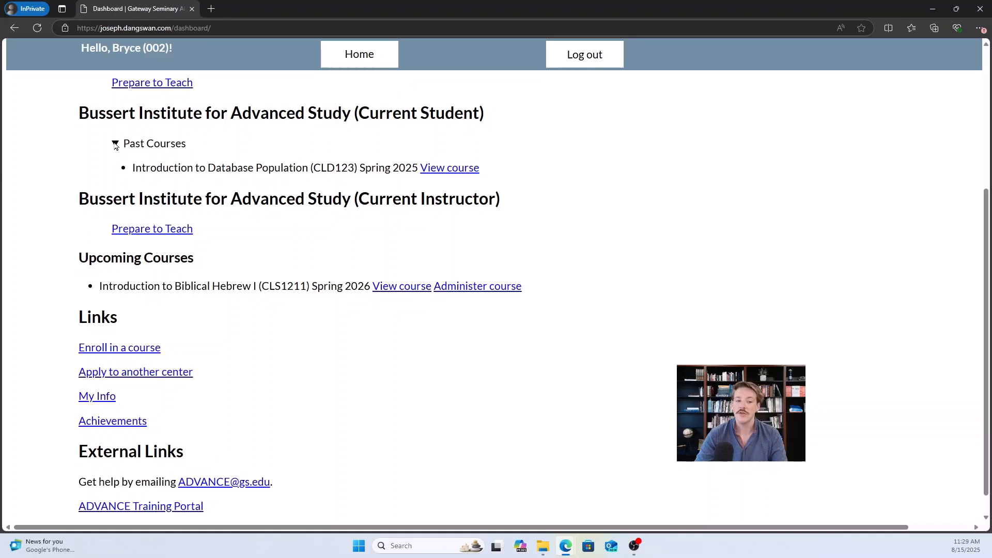
pyautogui.click(115, 144)
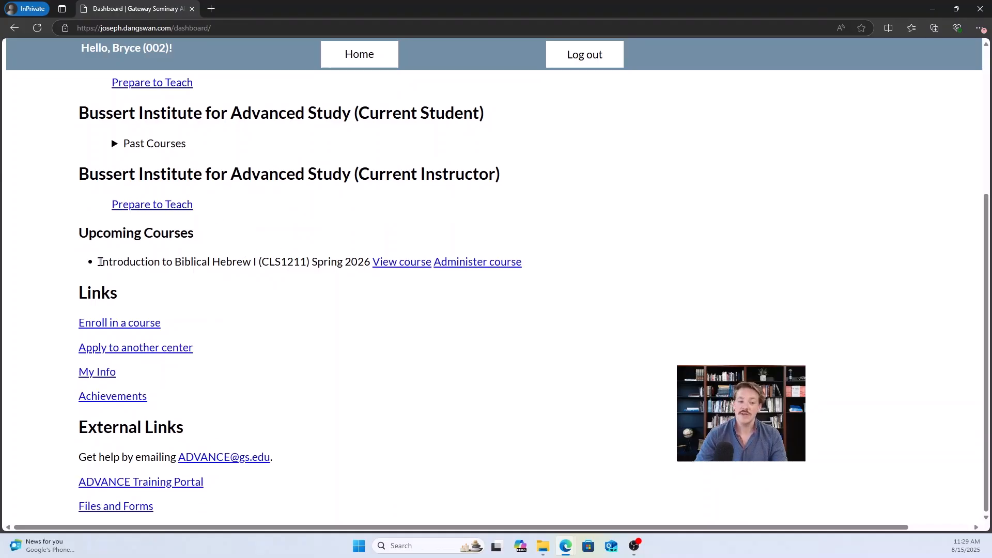
# - Open the administration page for the upcoming course Introduction to Biblical Hebrew I (CLS1211) Spring 2026
pyautogui.moveTo(99, 262); pyautogui.dragTo(258, 267)
pyautogui.click(302, 264)
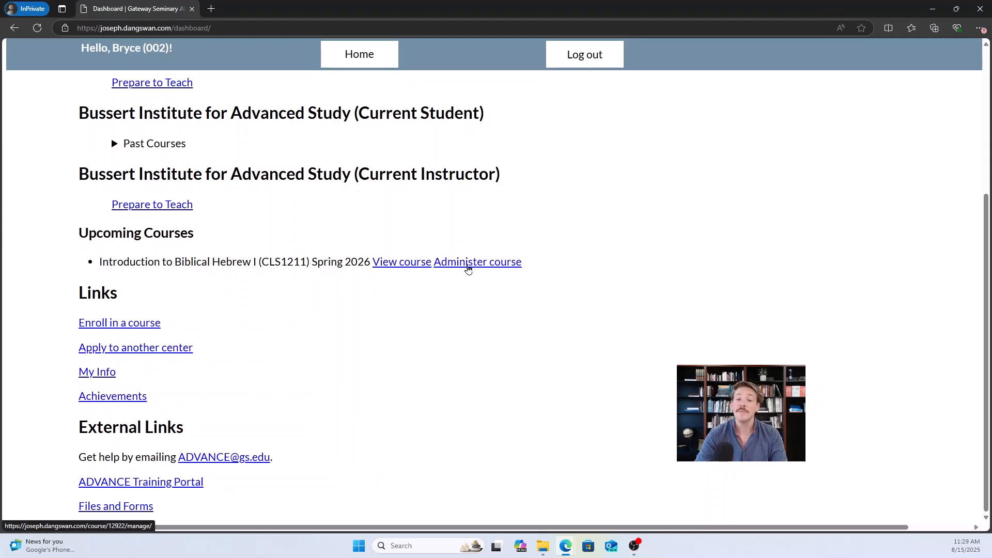
pyautogui.click(467, 264)
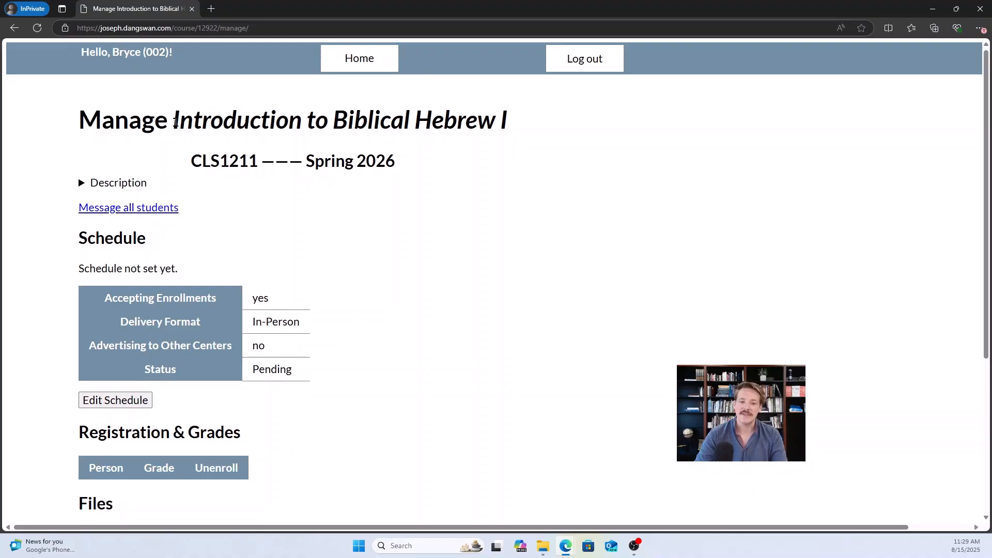
# - Check the managed course's title, expand its description to view the summary and learning objectives, and collapse it again
pyautogui.moveTo(174, 122); pyautogui.dragTo(521, 134)
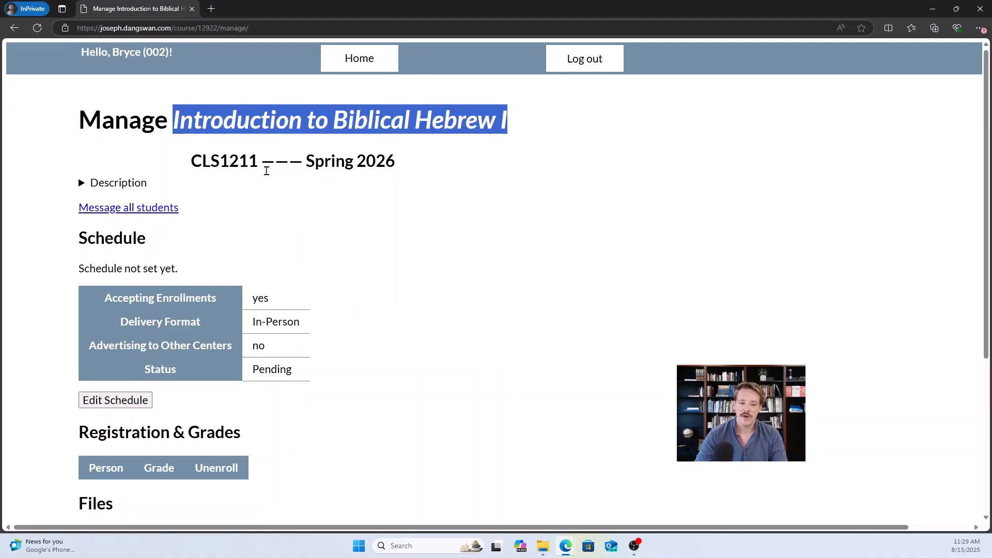
pyautogui.click(83, 185)
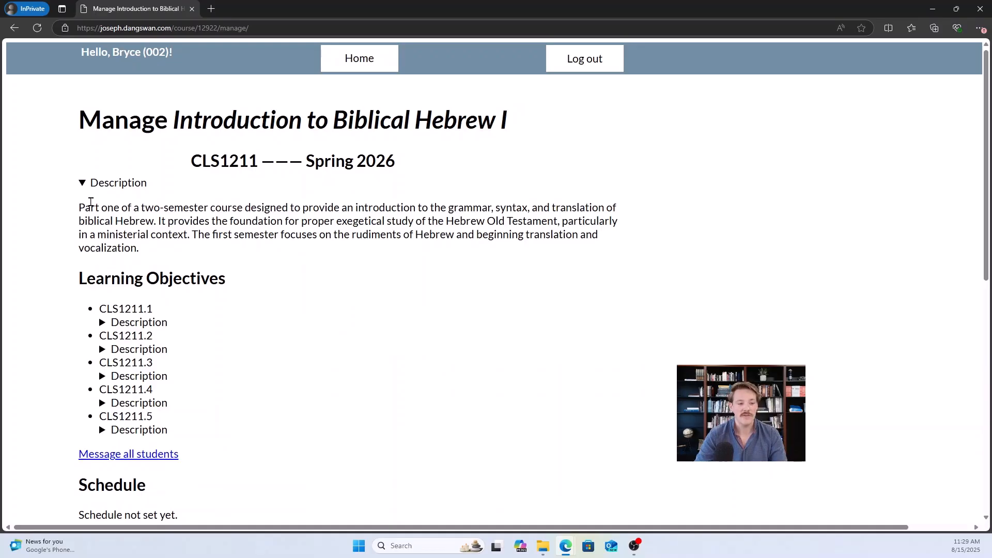
pyautogui.click(83, 184)
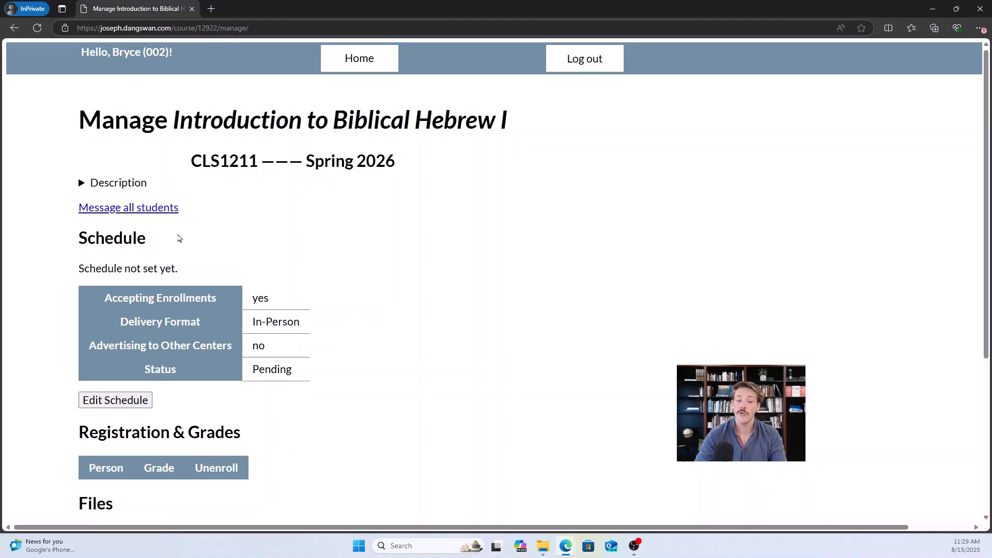
# - Start a message to all students of the course with the body "Hello, world!"
pyautogui.click(155, 211)
pyautogui.click(191, 150)
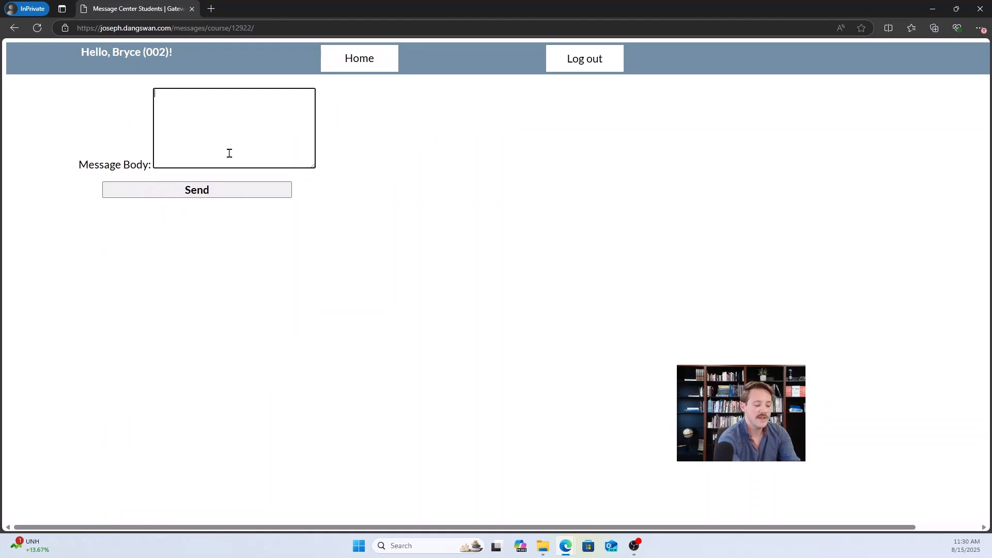
pyautogui.write('Hello, world!')
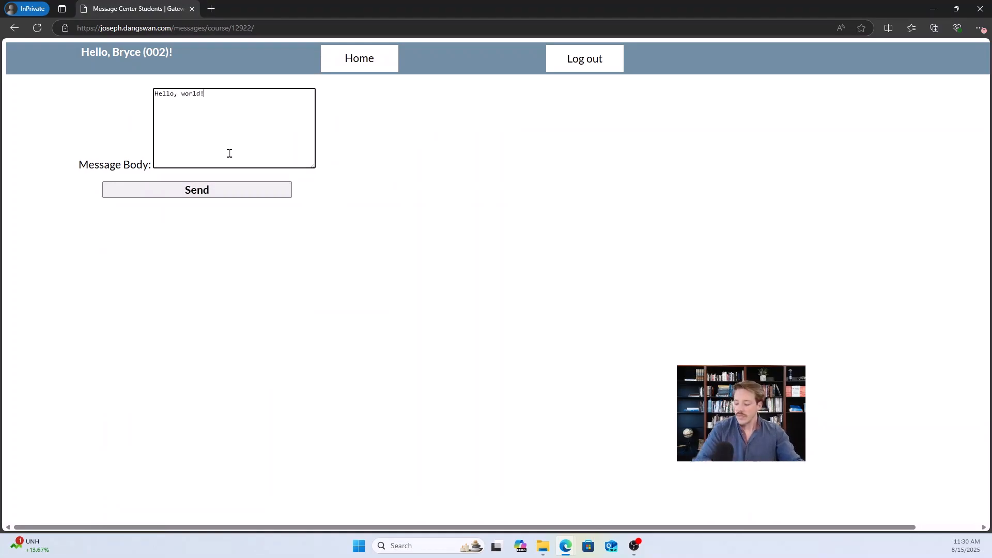
# - Send the message to all students and reopen the administration page of Introduction to Biblical Hebrew I (CLS1211) Spring 2026
pyautogui.click(226, 188)
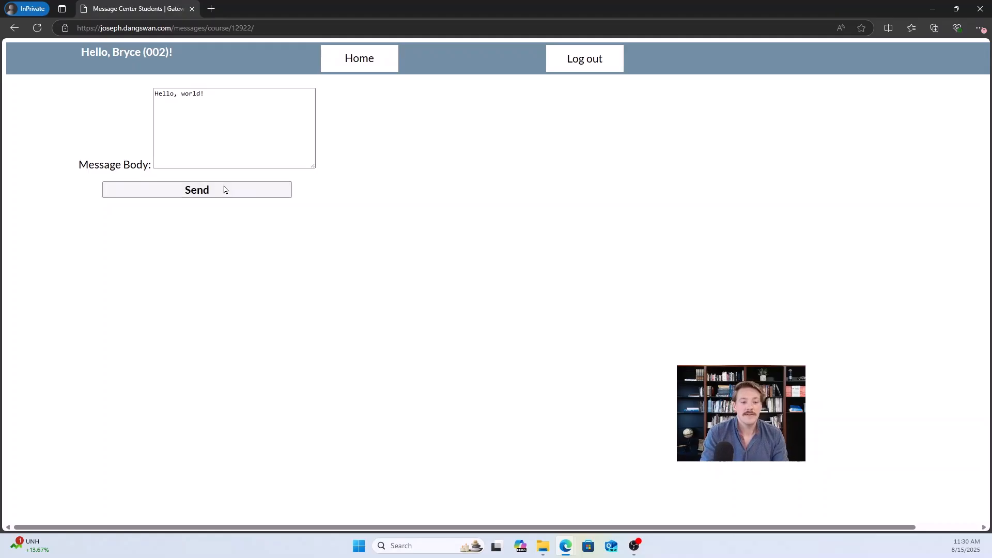
pyautogui.click(82, 192)
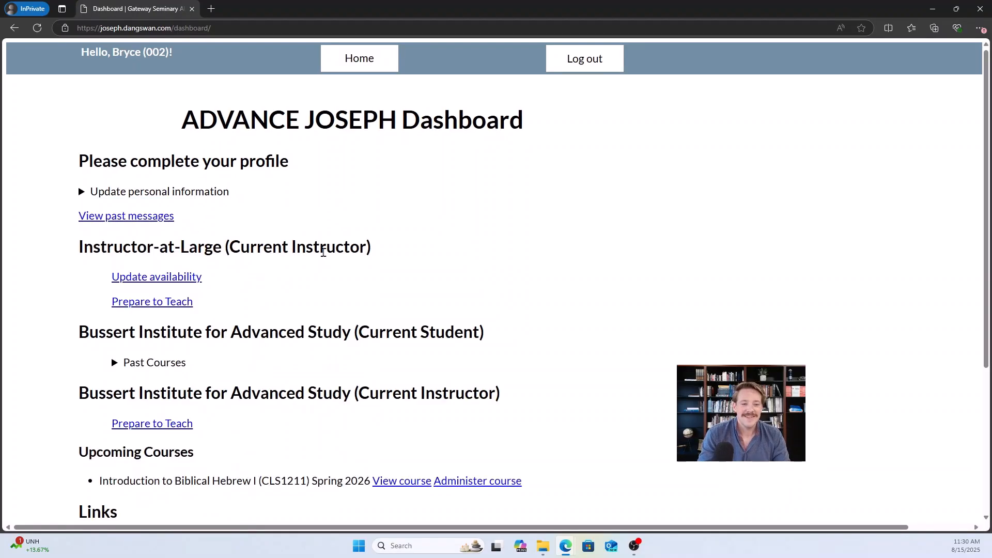
pyautogui.scroll(-3, 340, 264)
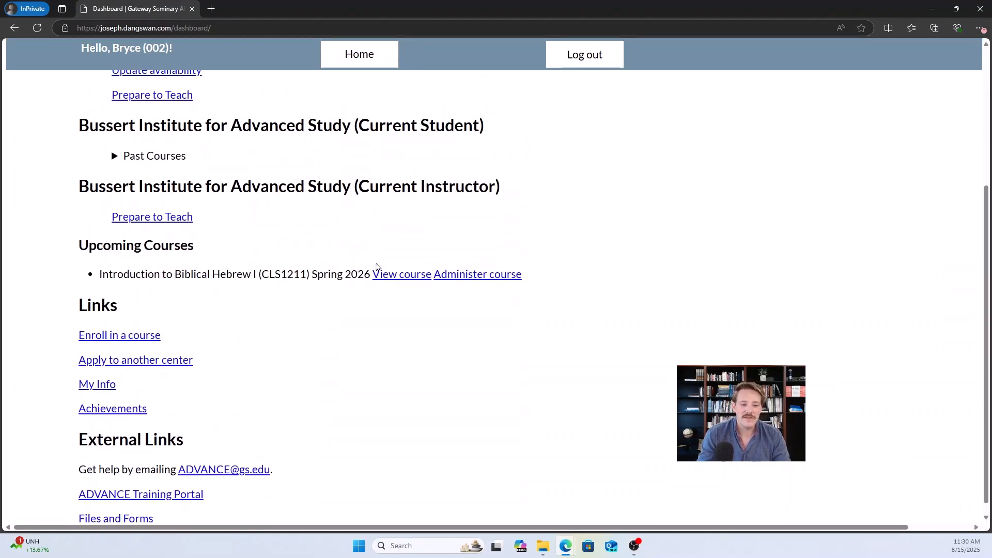
pyautogui.click(465, 279)
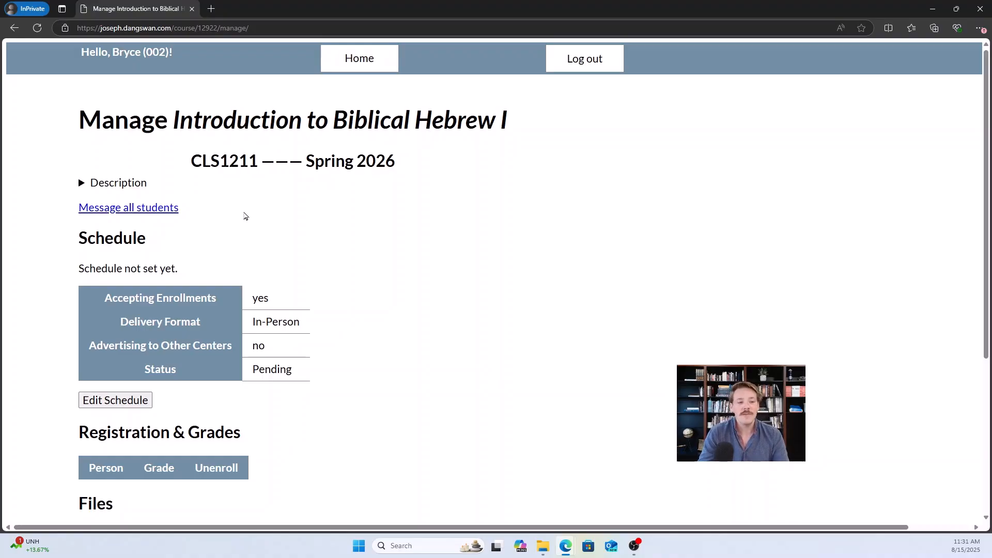
# - Open the past messages from the dashboard and expand the Sent list to review the sent message's date and body
pyautogui.click(368, 63)
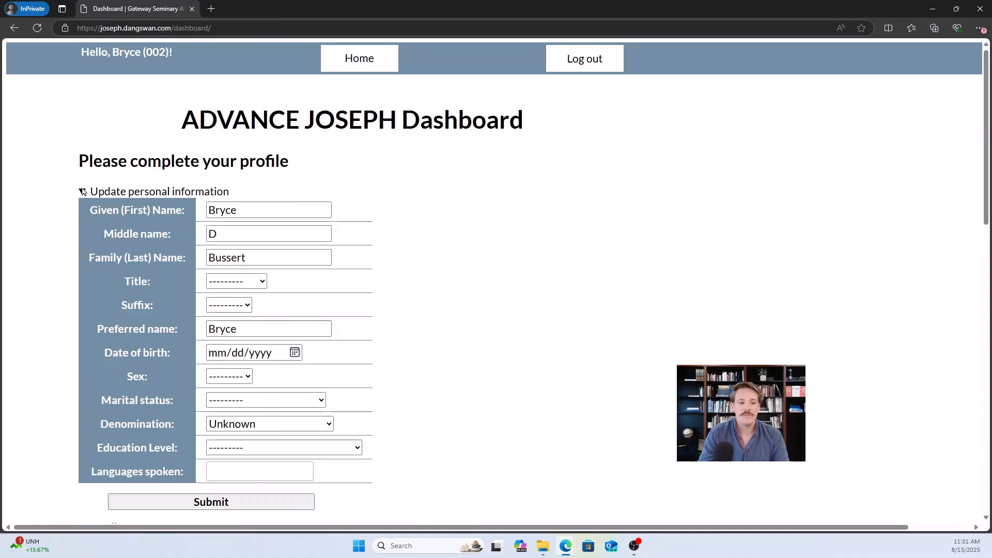
pyautogui.click(82, 192)
pyautogui.click(139, 217)
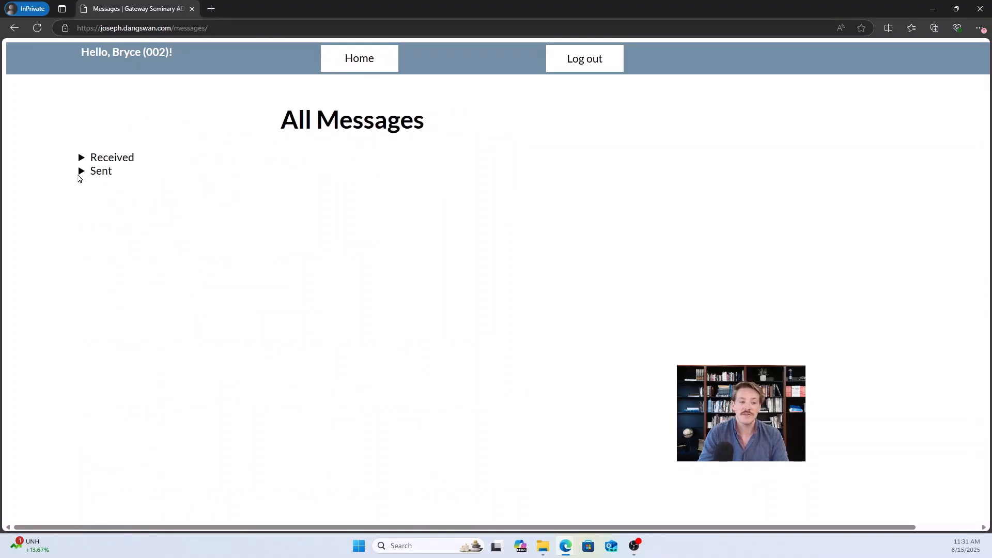
pyautogui.click(80, 173)
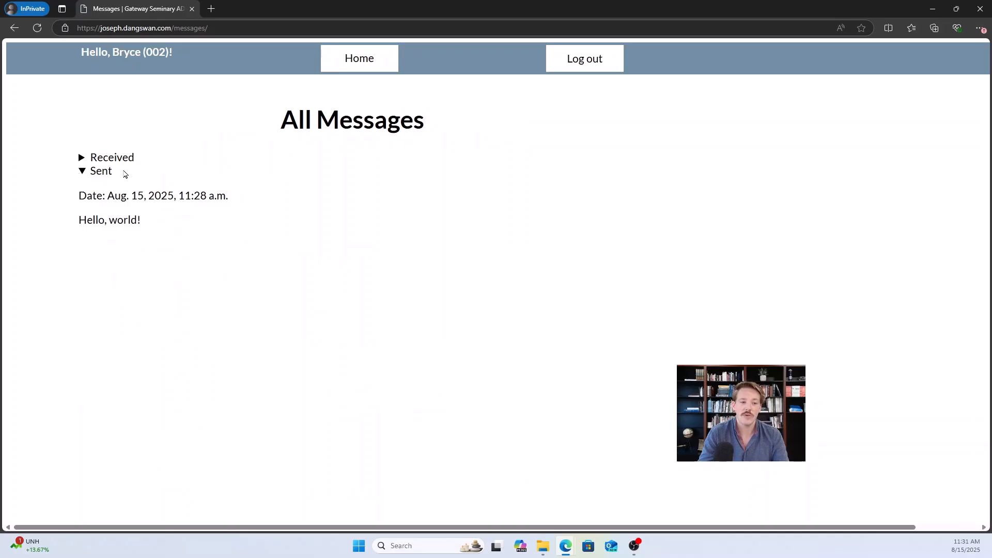
pyautogui.moveTo(79, 199); pyautogui.dragTo(243, 202)
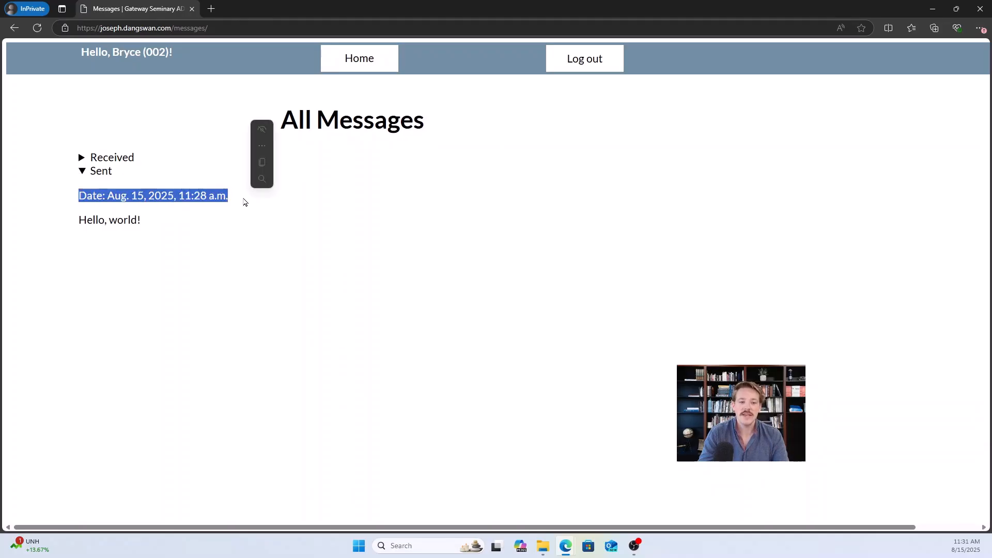
pyautogui.click(235, 205)
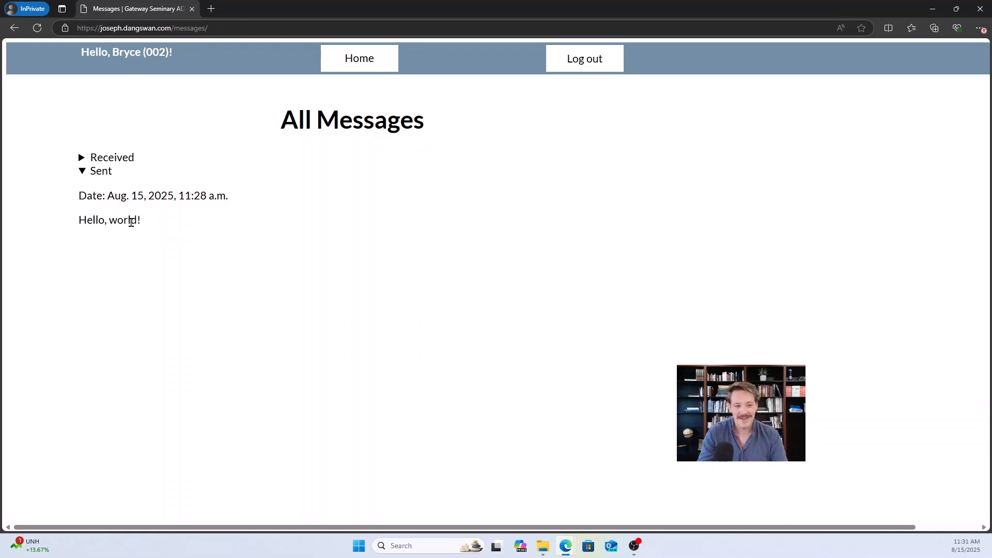
pyautogui.moveTo(170, 224); pyautogui.dragTo(76, 198)
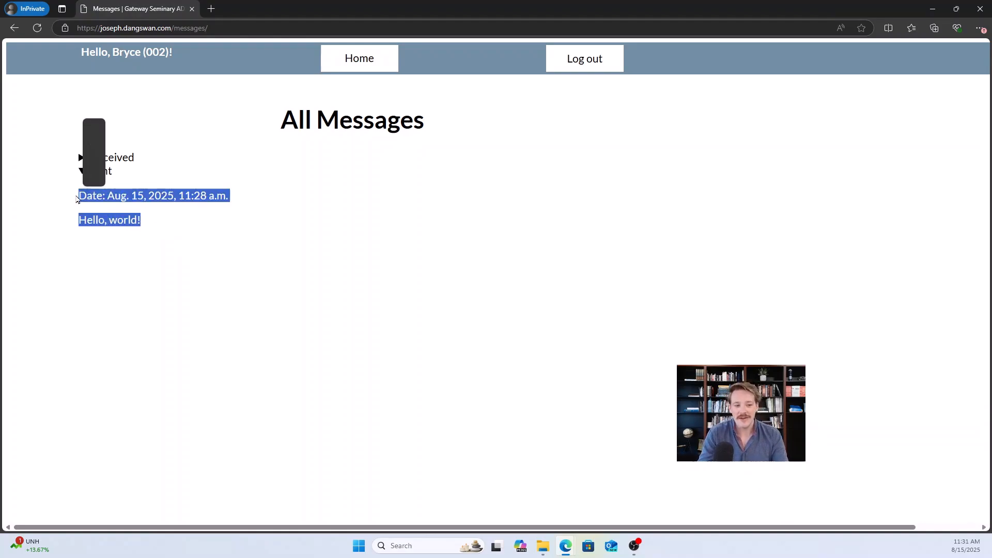
pyautogui.click(238, 198)
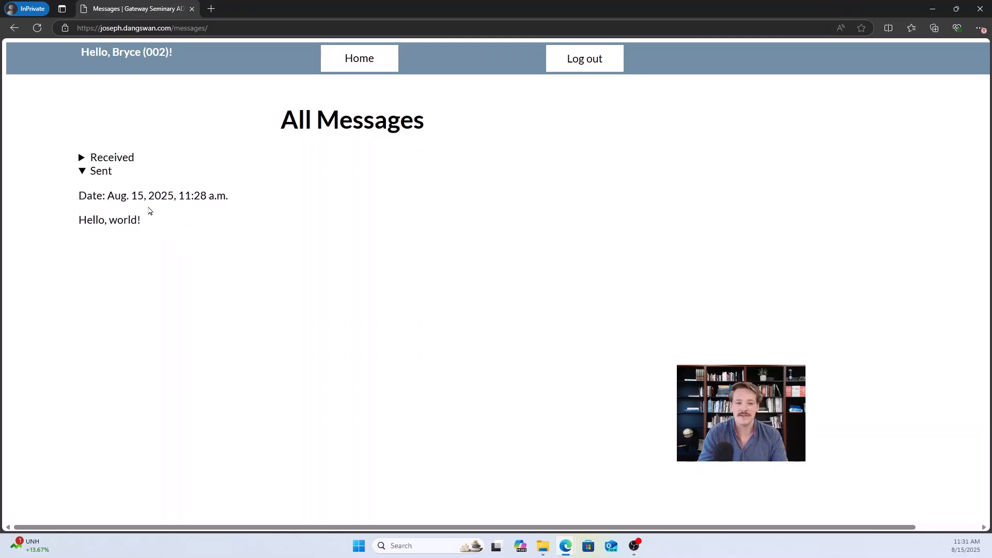
# - Open the schedule of the upcoming course Introduction to Biblical Hebrew I for editing and select Monday as the meeting day
pyautogui.click(357, 61)
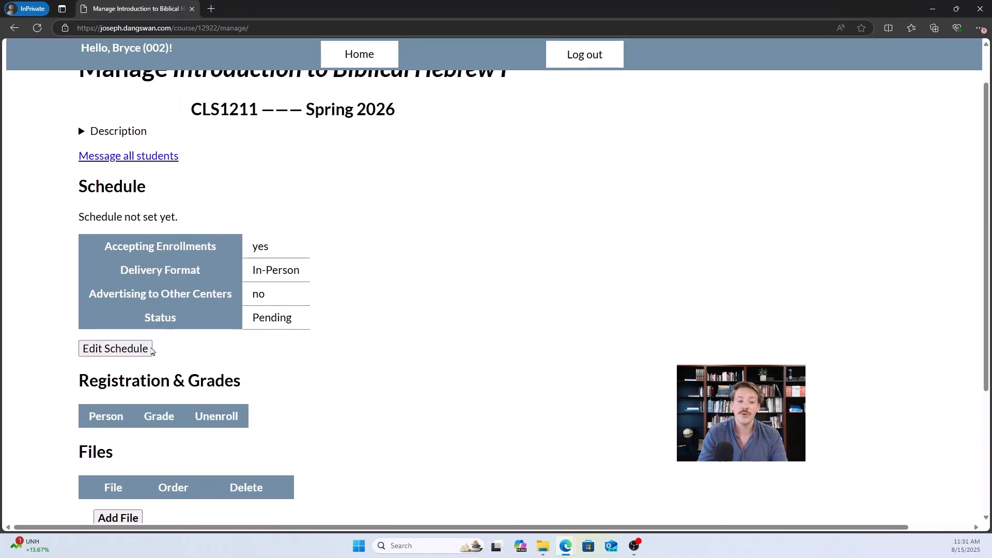
pyautogui.click(125, 353)
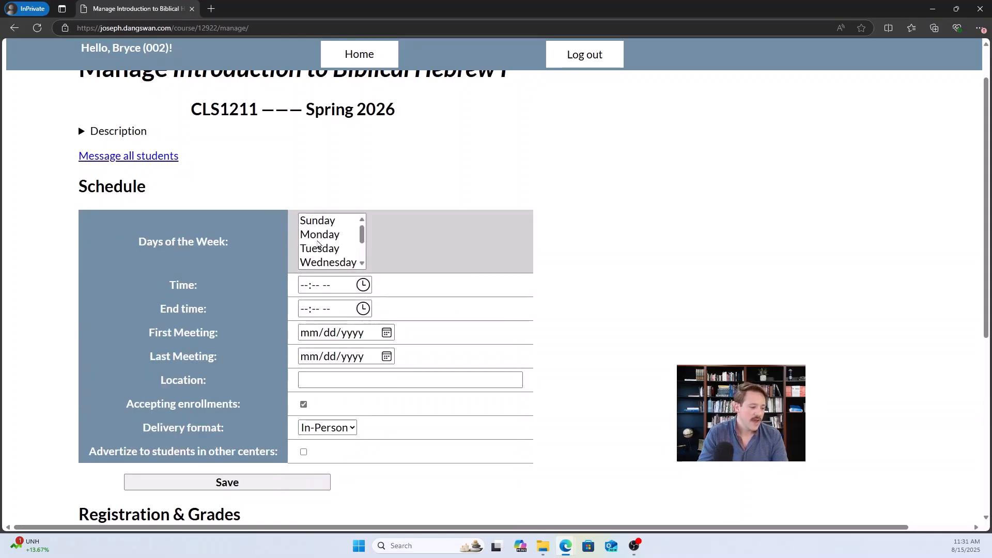
pyautogui.scroll(2, 337, 239)
pyautogui.click(324, 287)
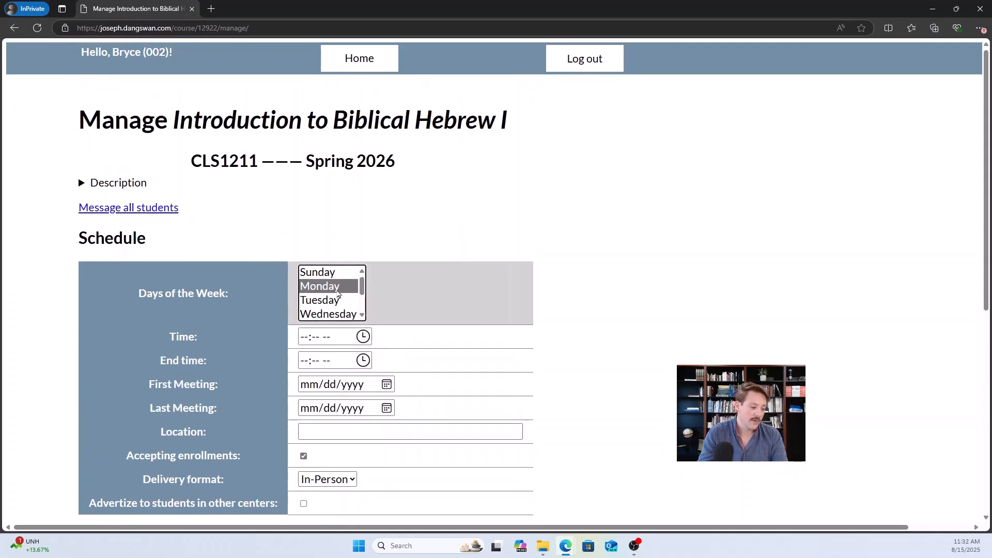
# - Set the course schedule's start time to 05:30 PM
pyautogui.scroll(-2, 428, 253)
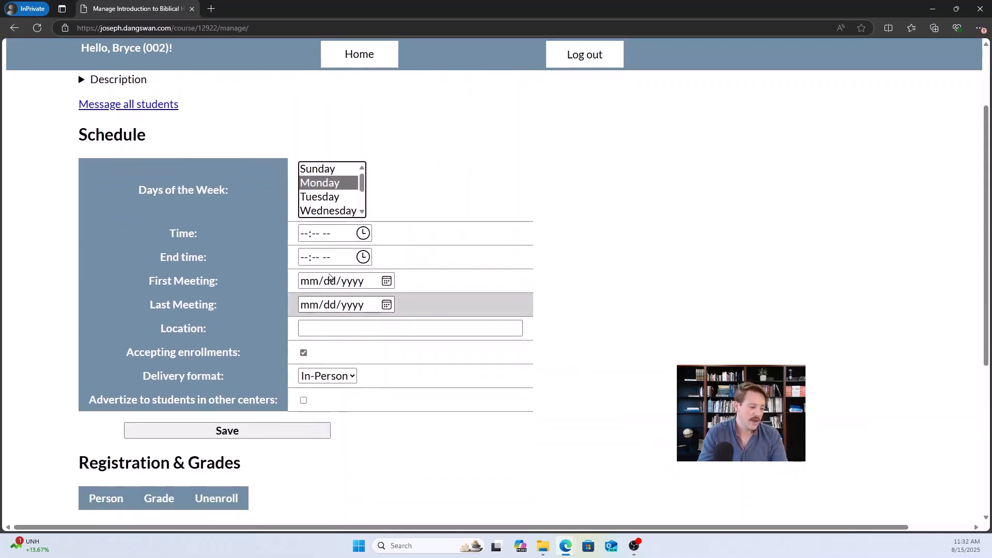
pyautogui.click(363, 233)
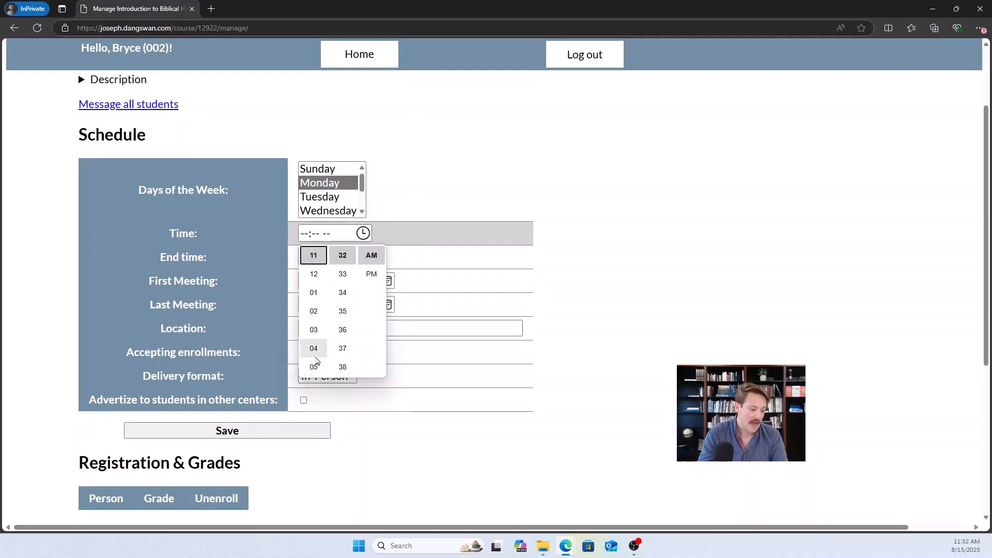
pyautogui.click(317, 353)
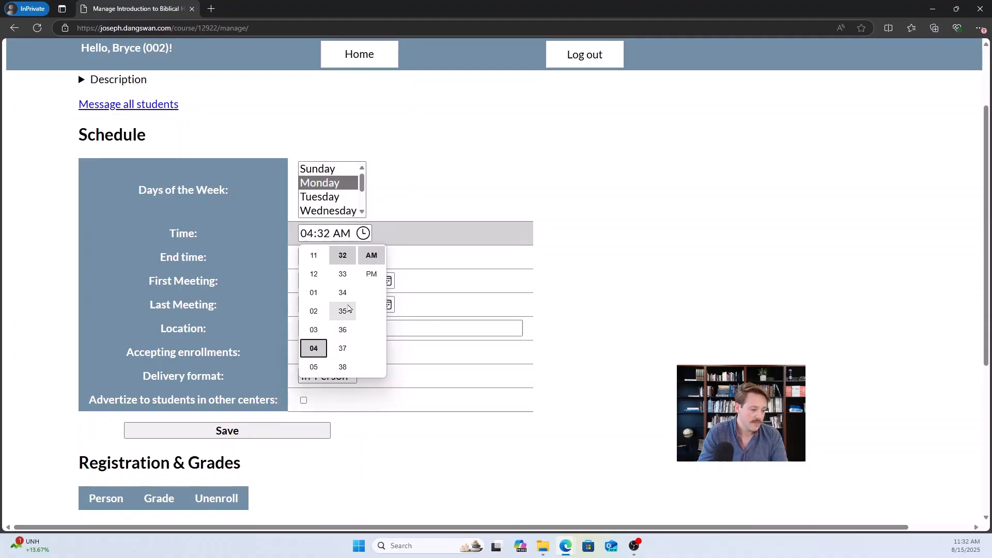
pyautogui.click(314, 370)
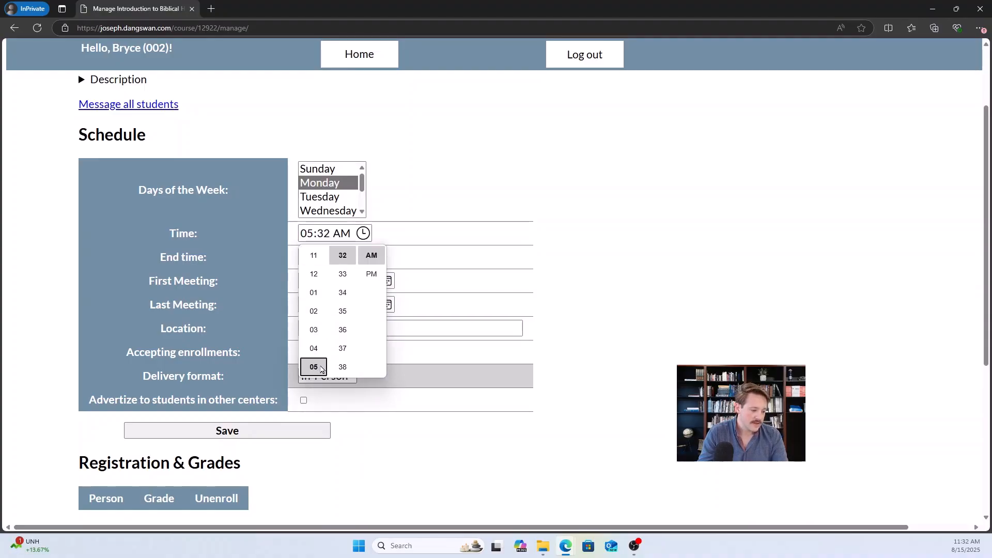
pyautogui.scroll(1, 346, 283)
pyautogui.click(342, 274)
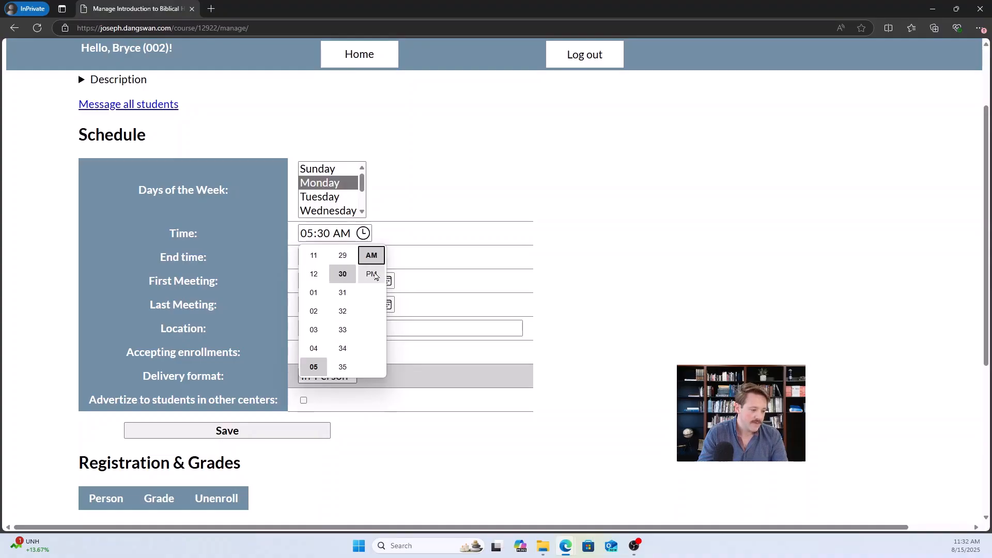
pyautogui.click(372, 274)
pyautogui.click(391, 237)
# - Set the course schedule's end time to 08:30 PM
pyautogui.click(363, 256)
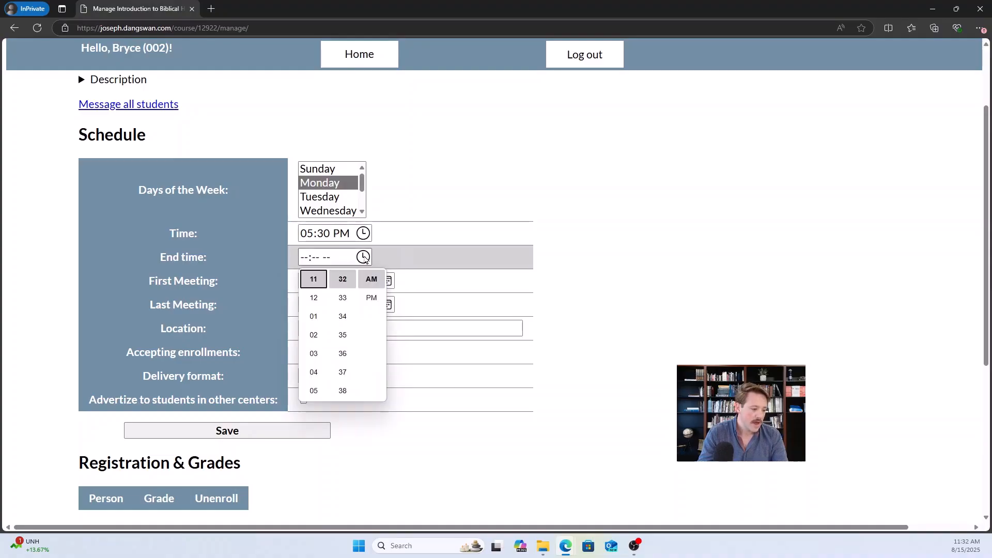
pyautogui.scroll(-1, 320, 361)
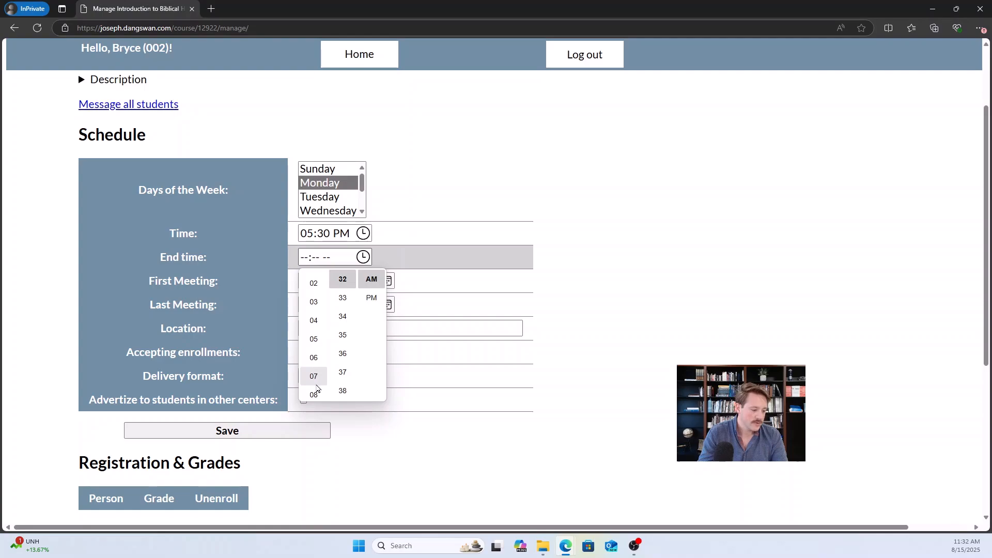
pyautogui.click(316, 393)
pyautogui.scroll(1, 343, 316)
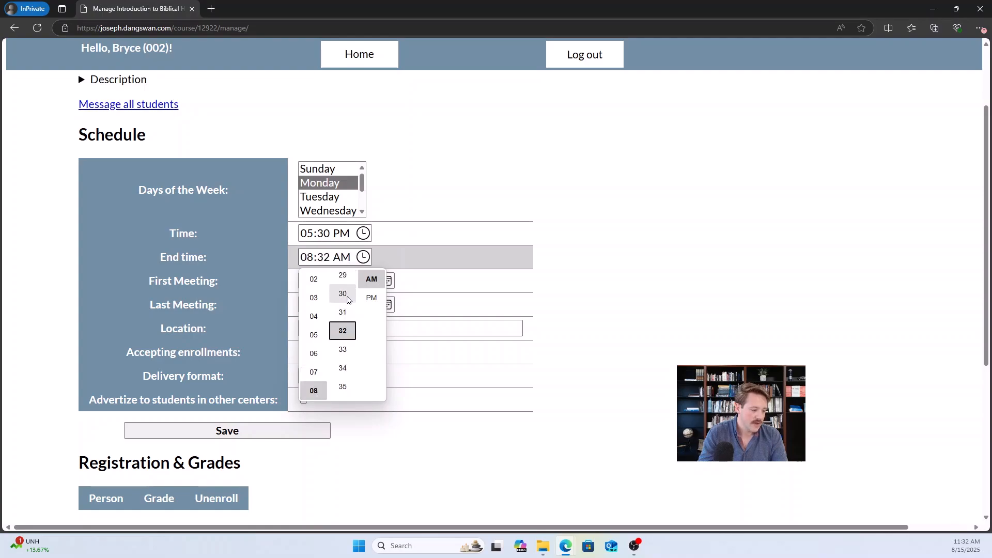
pyautogui.click(343, 298)
pyautogui.click(371, 297)
pyautogui.click(411, 254)
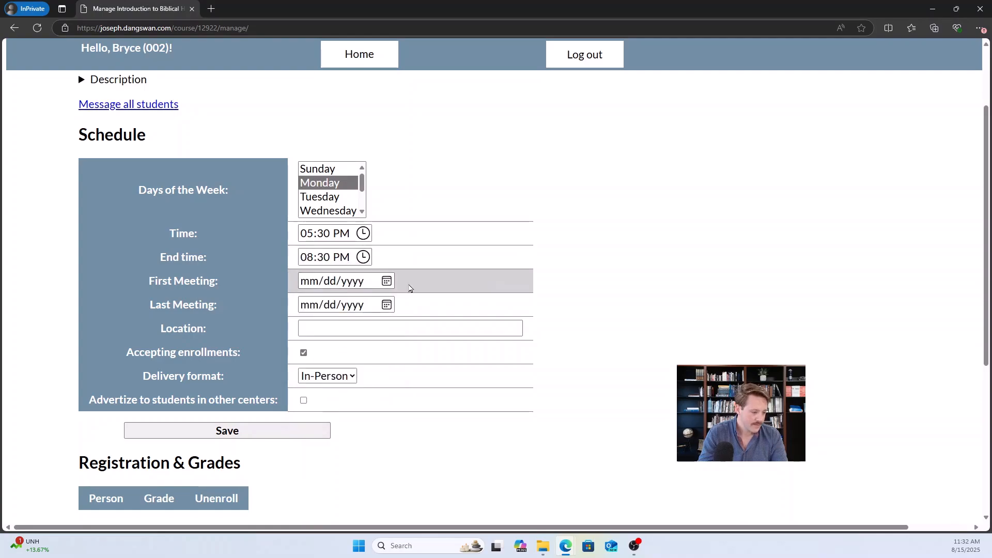
# - Set the course's first meeting to 08/25/2025 and its last meeting to 12/19/2025
pyautogui.click(387, 281)
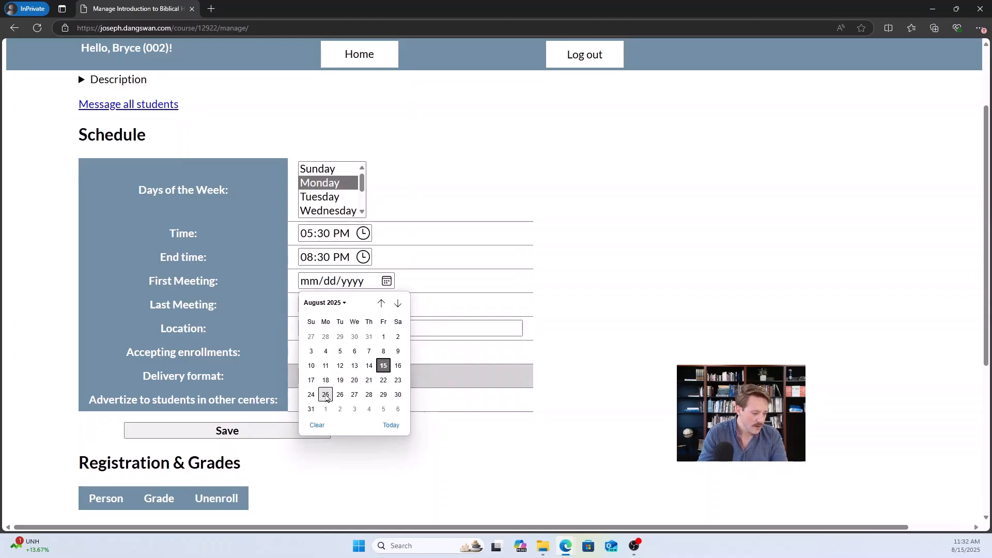
pyautogui.click(325, 395)
pyautogui.click(387, 305)
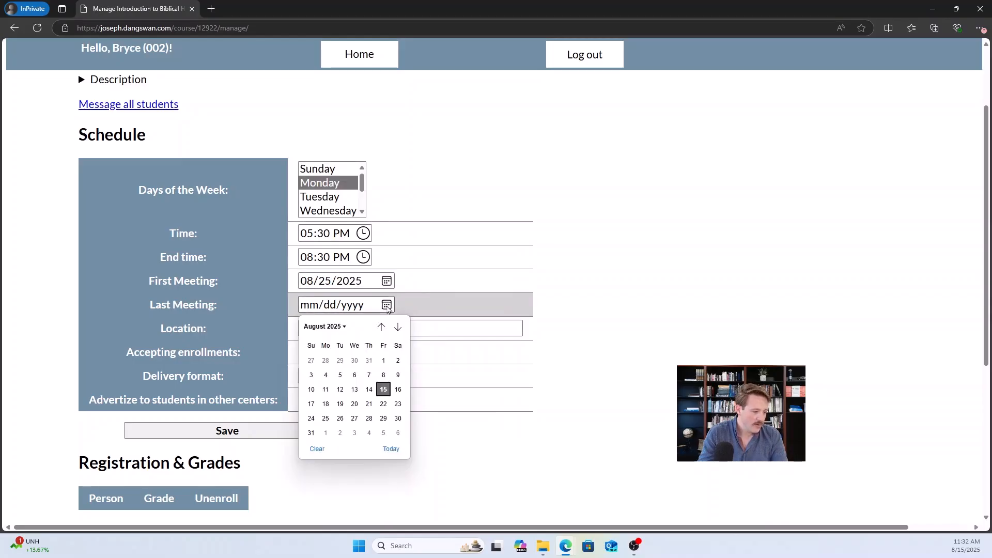
pyautogui.scroll(-2, 366, 382)
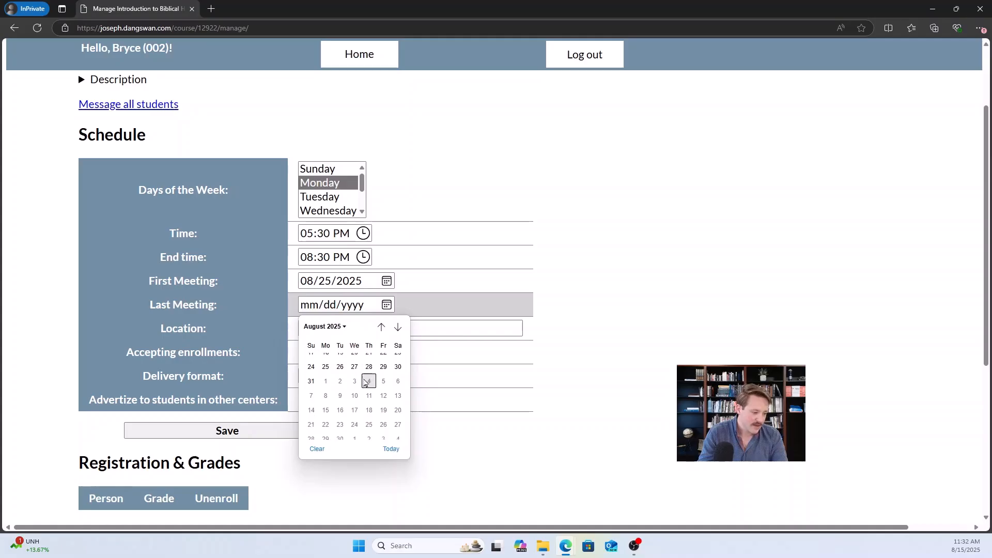
pyautogui.scroll(-10, 364, 384)
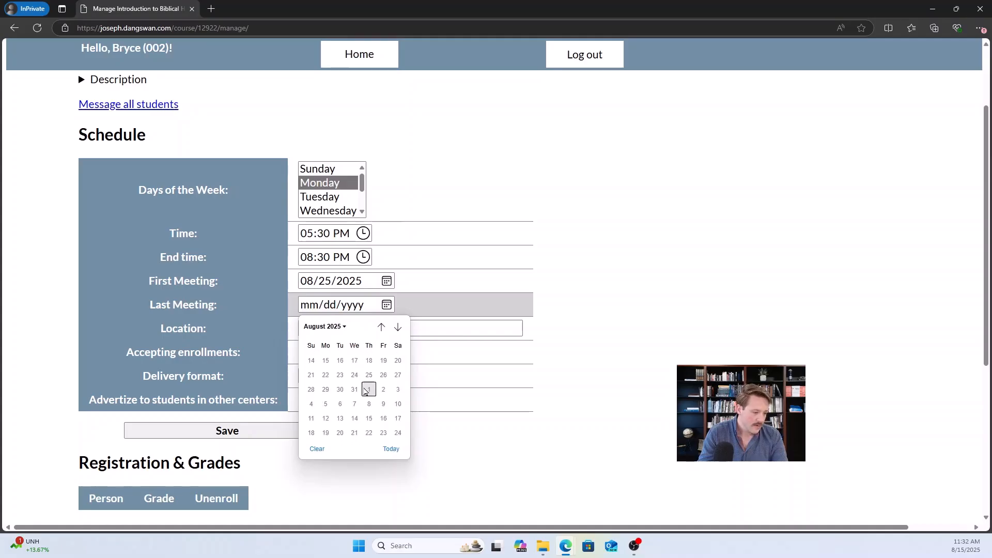
pyautogui.click(344, 327)
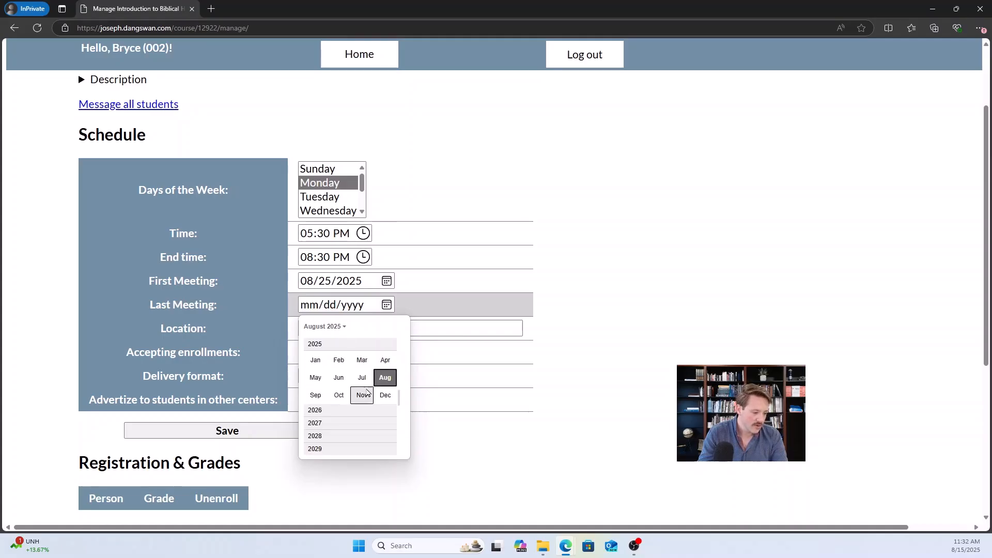
pyautogui.scroll(1, 339, 369)
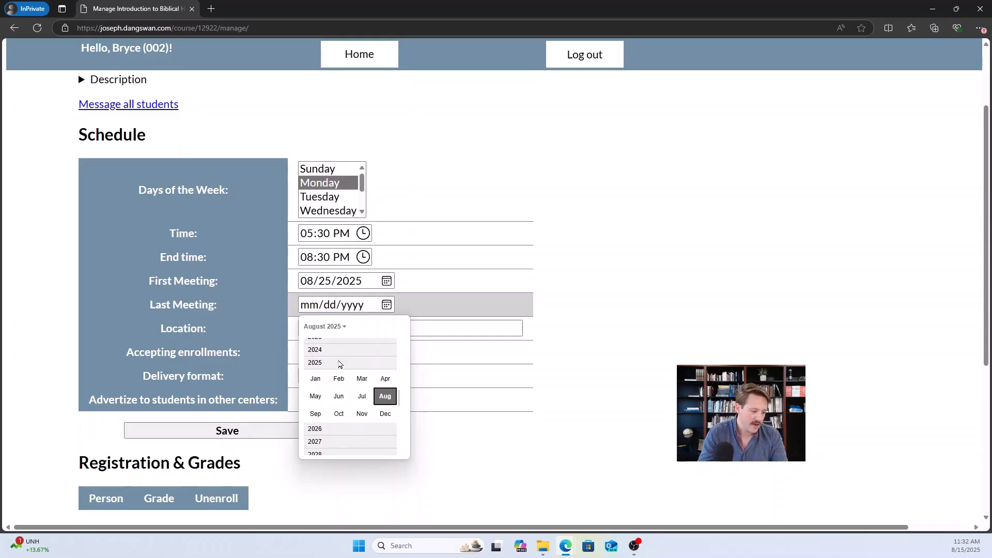
pyautogui.scroll(-2, 339, 367)
pyautogui.click(385, 383)
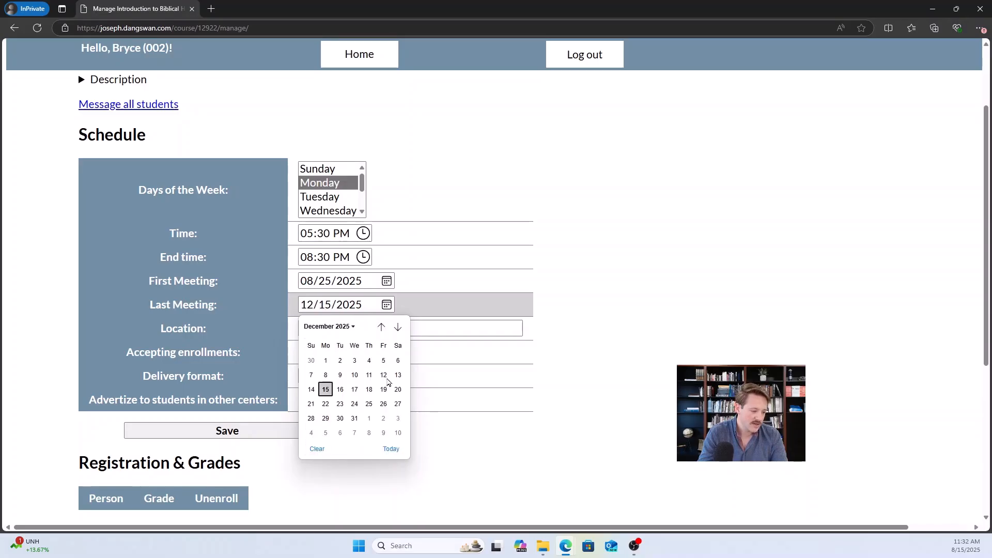
pyautogui.scroll(-1, 386, 378)
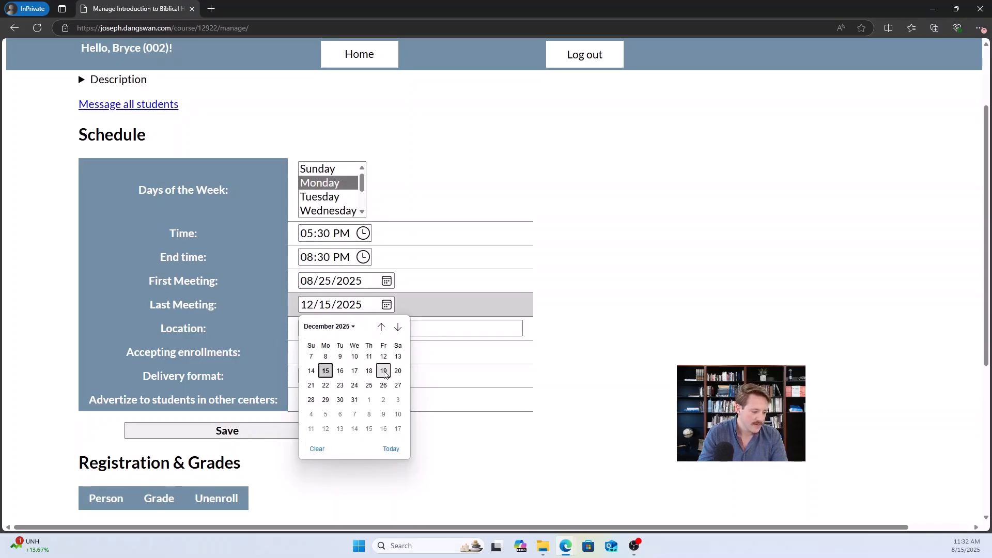
pyautogui.click(383, 371)
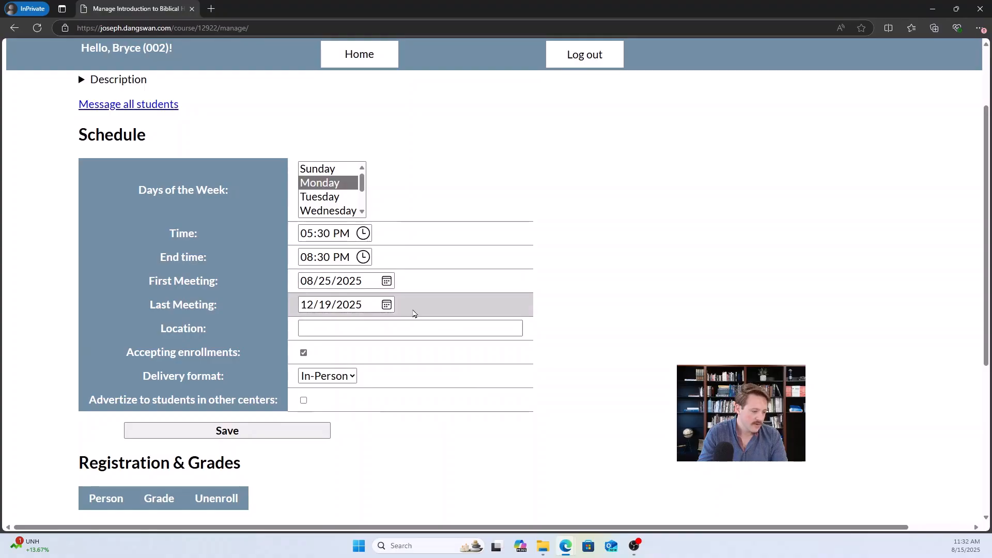
# - Enter Gateway Seminary with its full postal address as the course location
pyautogui.click(357, 326)
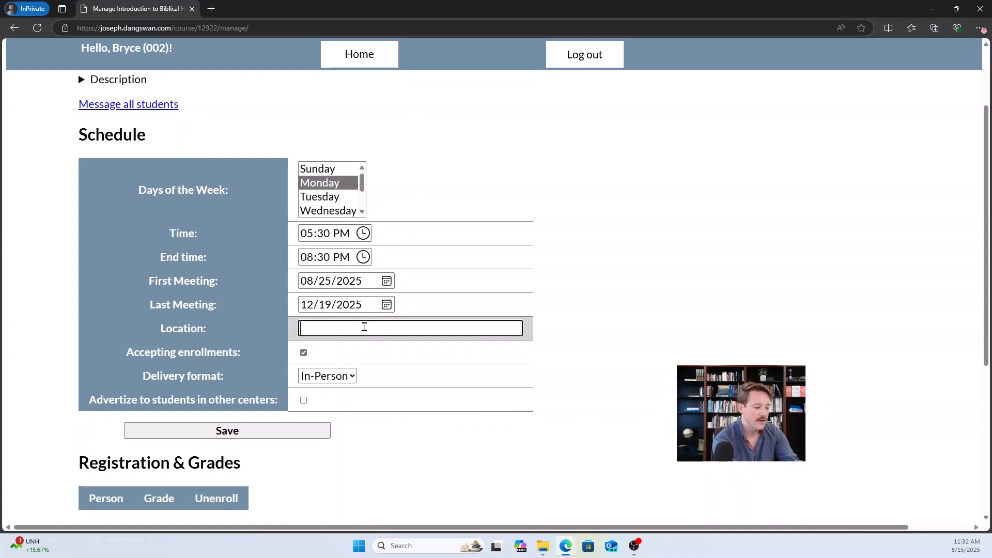
pyautogui.write('H')
pyautogui.press('BackSpace')
pyautogui.write('Gate')
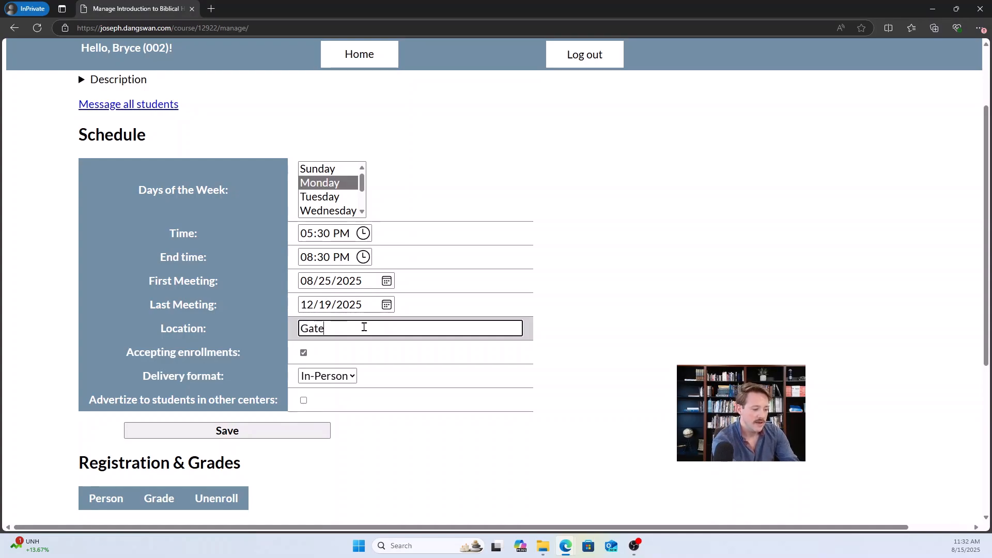
pyautogui.write('way Seminary,')
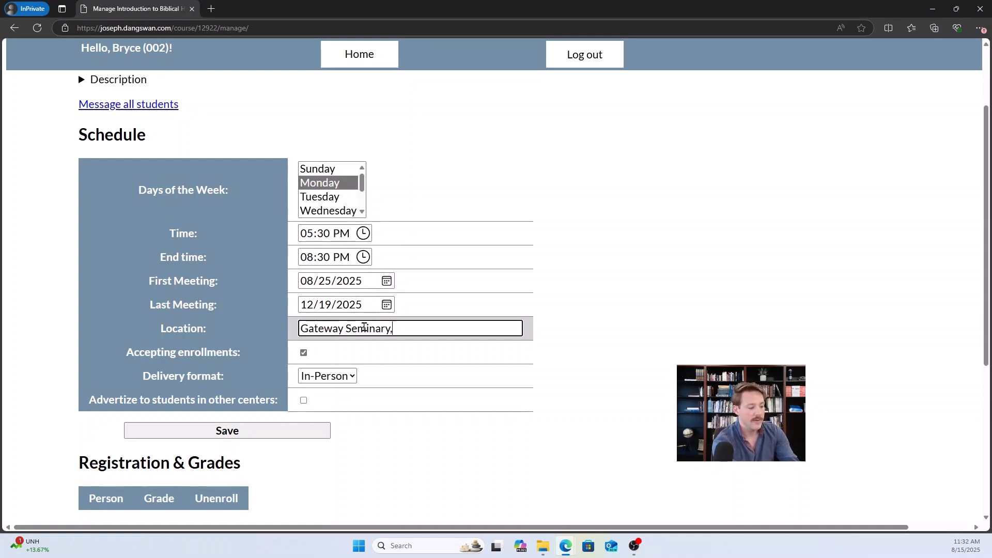
pyautogui.write(' 3210 E')
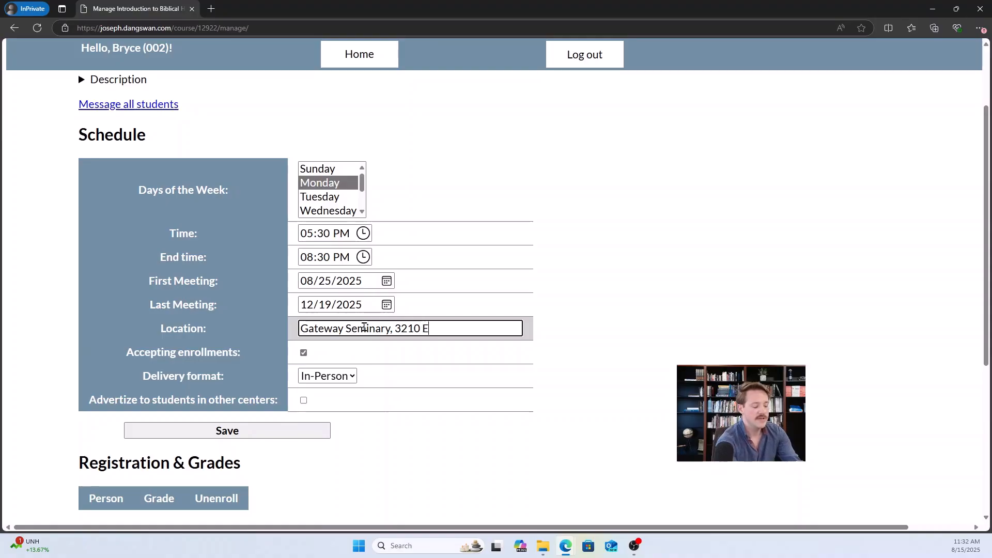
pyautogui.write(' Guasti R')
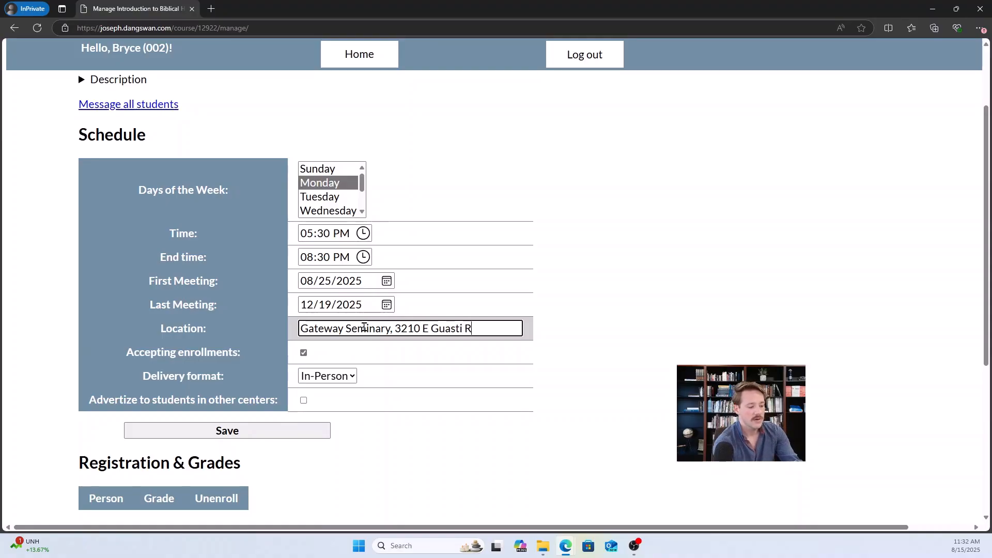
pyautogui.write('d, Ontario')
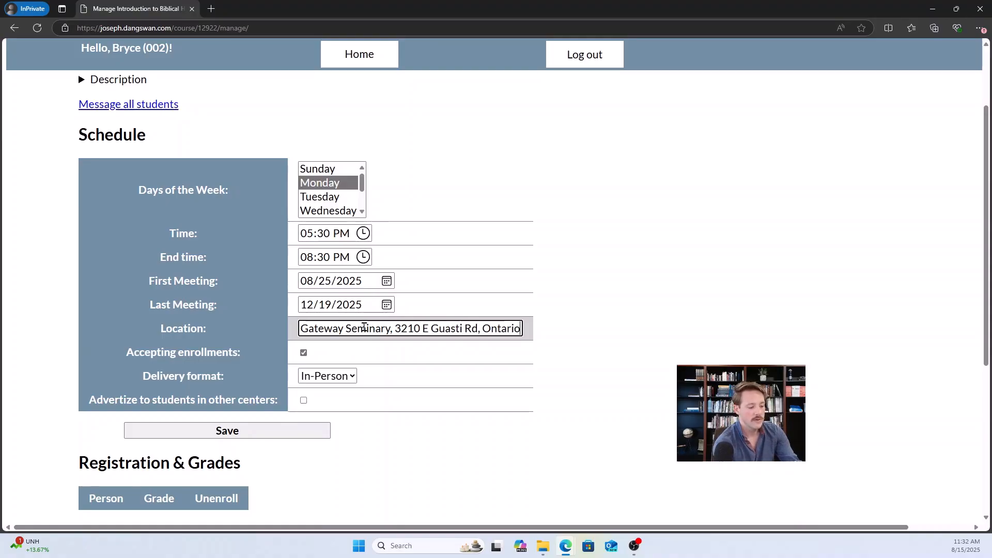
pyautogui.write(', CA 91761')
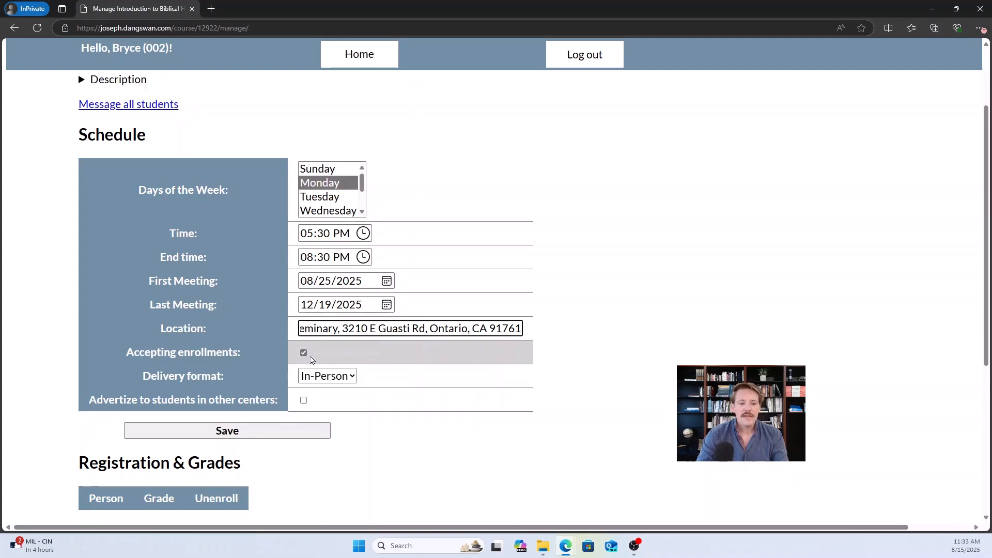
# - Turn accepting enrollments off and back on, and look through the delivery format options without changing the format
pyautogui.click(304, 354)
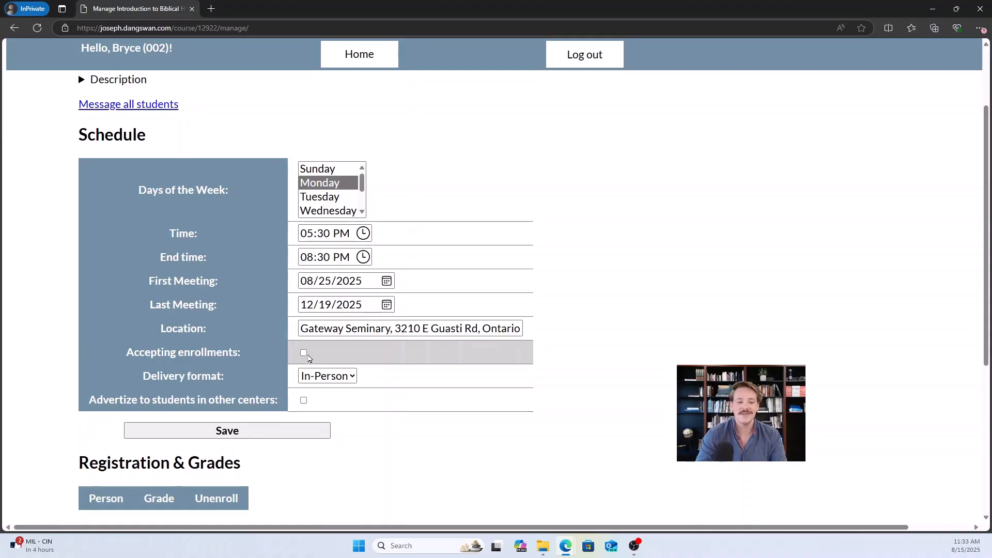
pyautogui.click(303, 352)
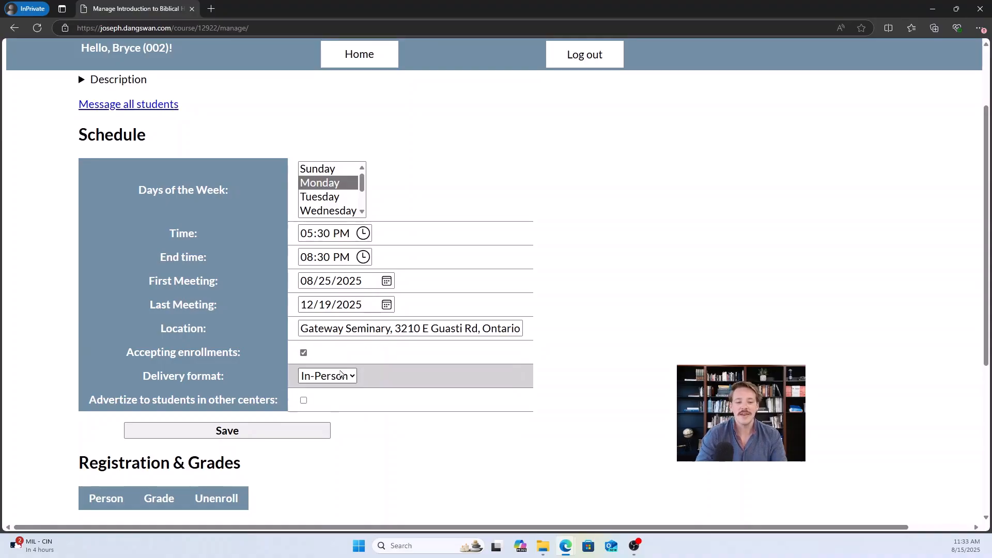
pyautogui.click(354, 377)
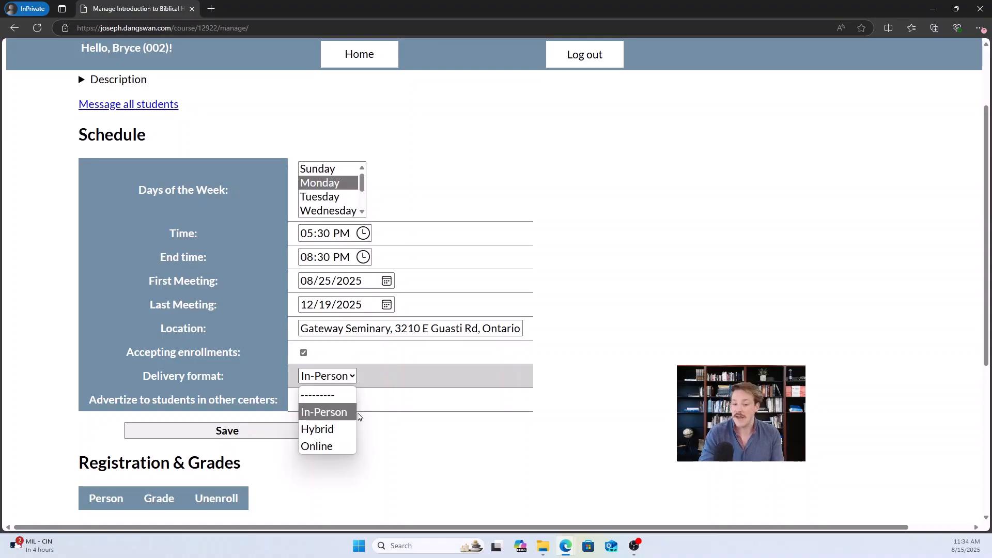
pyautogui.click(384, 381)
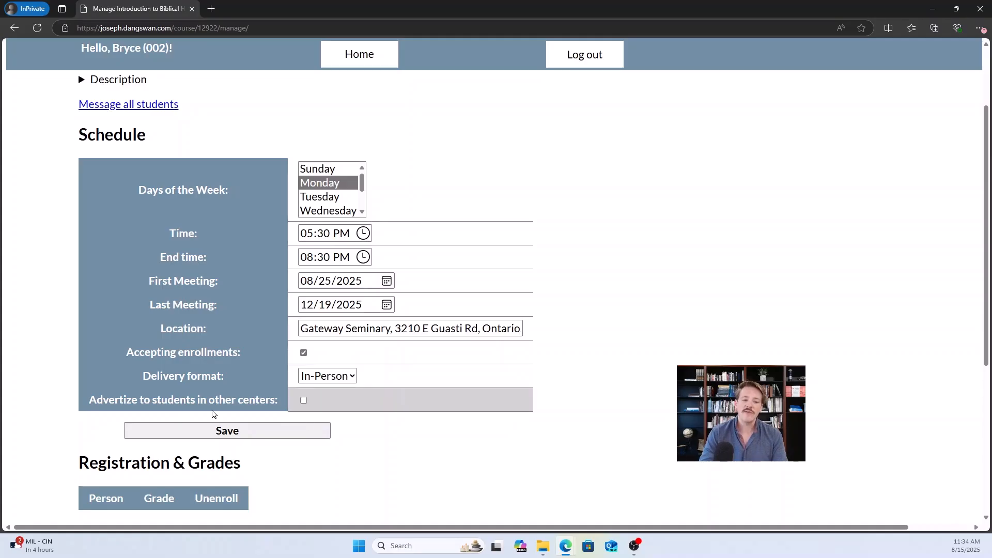
pyautogui.click(303, 401)
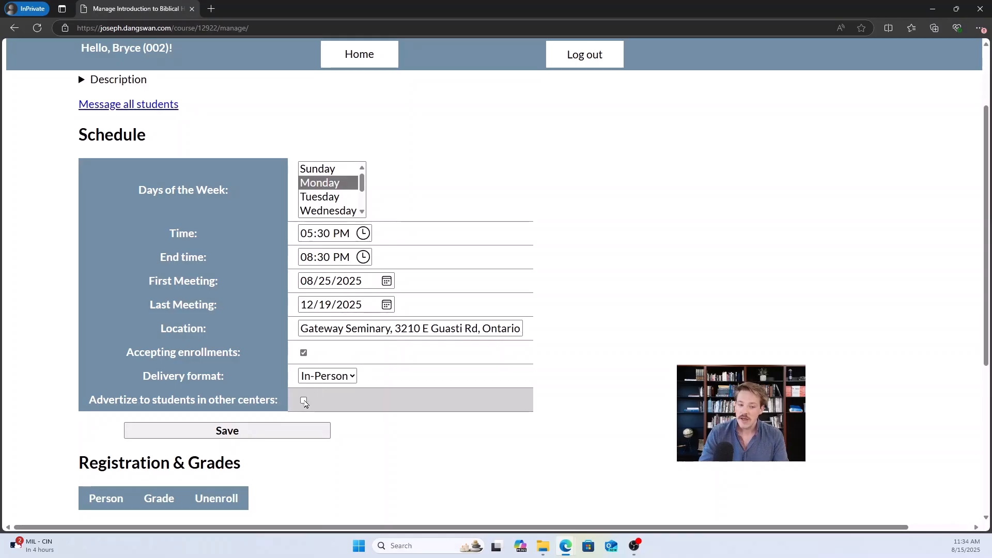
# - Set the delivery format to Online and enable advertizing the course to students in other centers
pyautogui.click(341, 379)
pyautogui.click(339, 445)
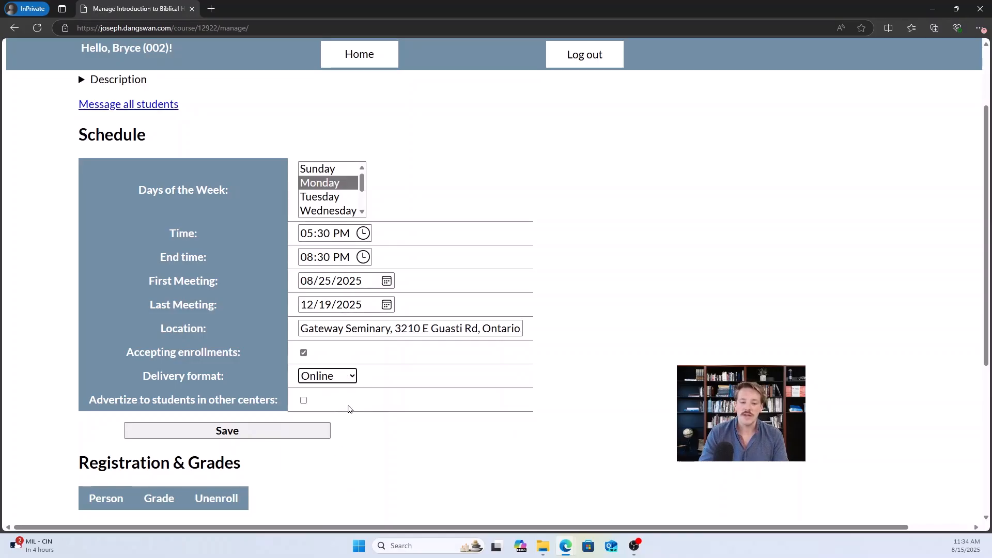
pyautogui.click(304, 401)
pyautogui.scroll(1, 427, 416)
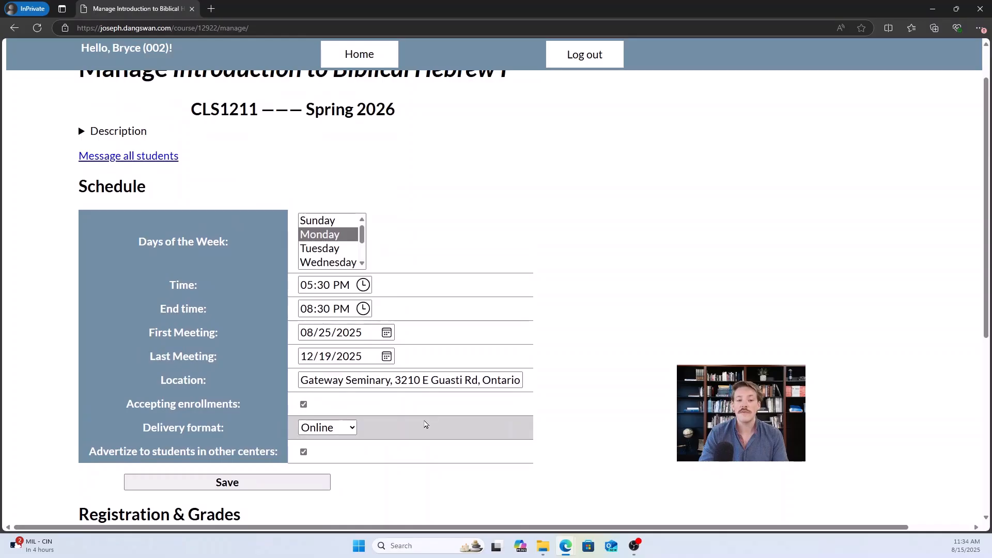
pyautogui.scroll(1, 425, 424)
pyautogui.scroll(-1, 427, 290)
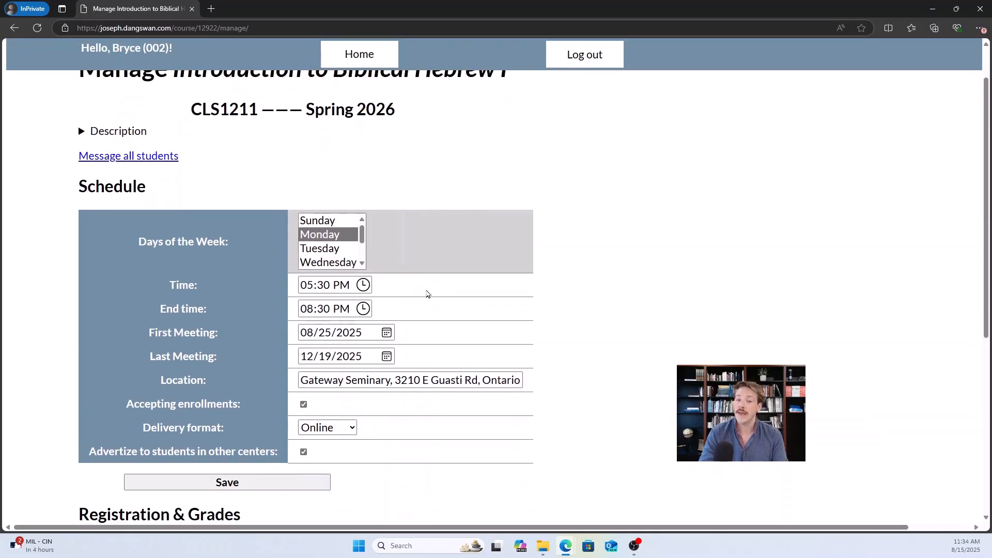
pyautogui.scroll(-1, 441, 286)
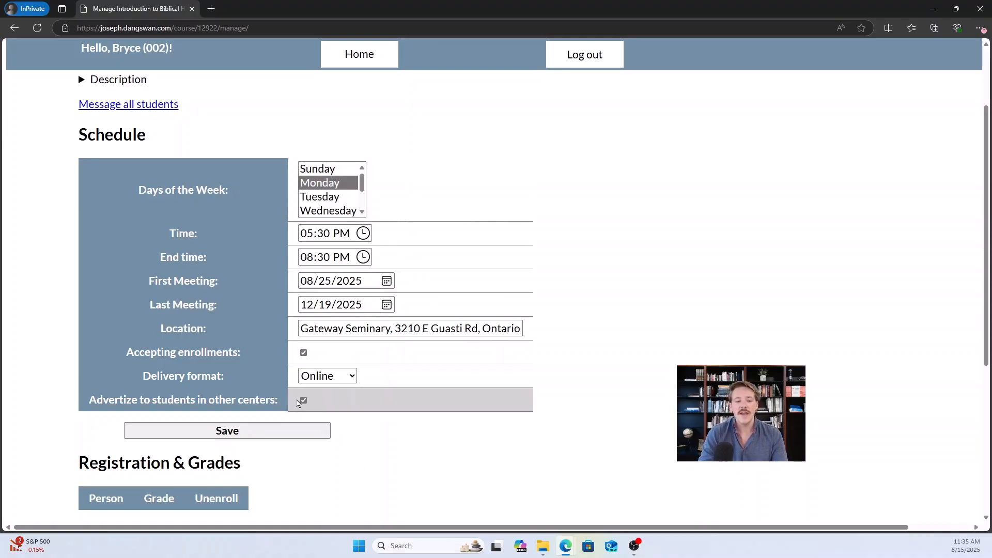
# - Set the delivery format to In-Person with advertizing to other centers off, and save the schedule
pyautogui.click(333, 376)
pyautogui.click(337, 413)
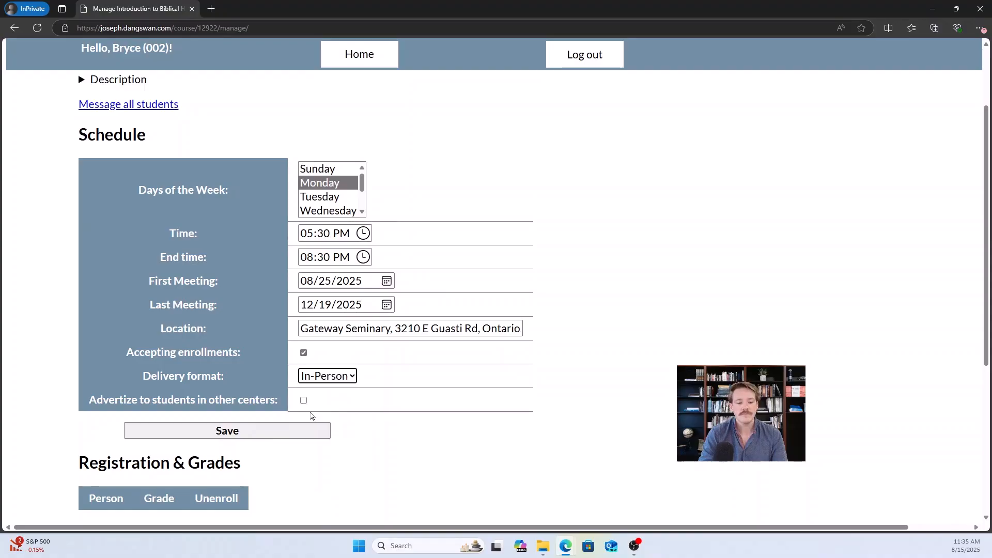
pyautogui.click(297, 429)
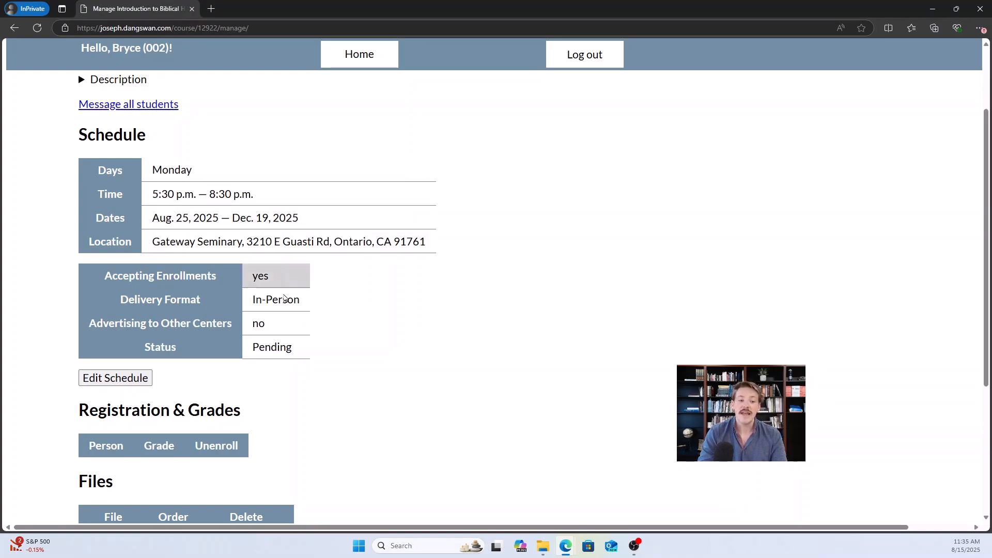
# - Review the saved course schedule, its enrollment and delivery settings, and the course status
pyautogui.scroll(2, 339, 341)
pyautogui.scroll(-1, 236, 305)
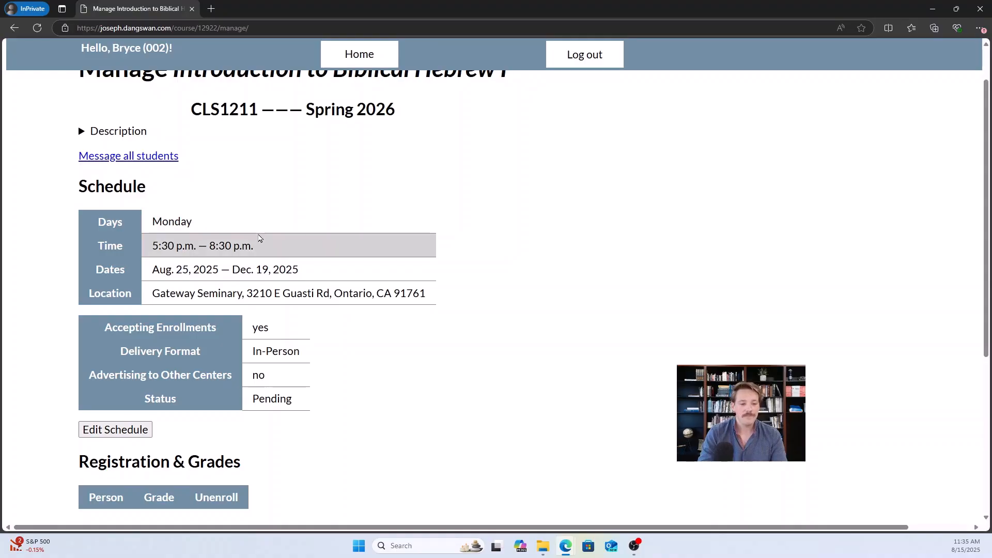
pyautogui.scroll(-3, 279, 240)
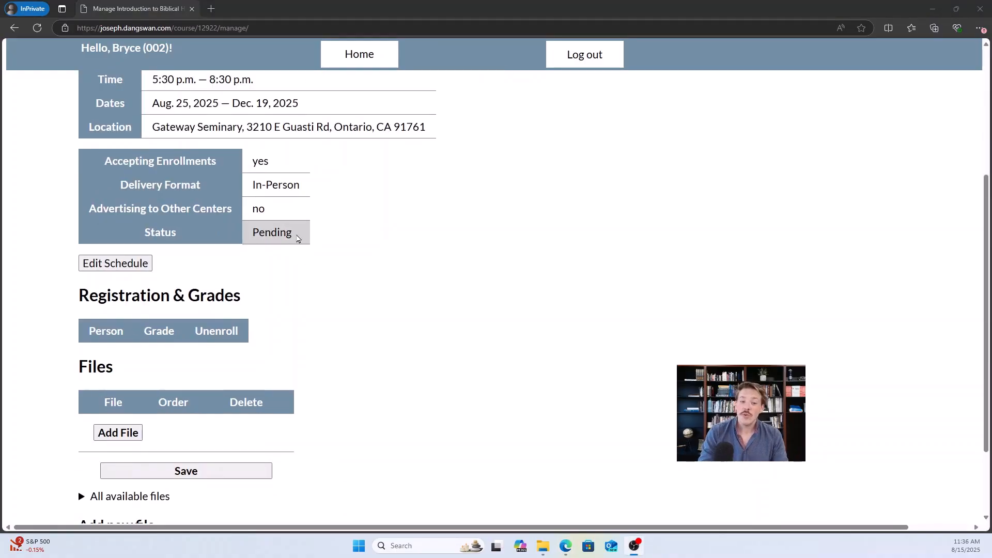
pyautogui.moveTo(296, 237); pyautogui.dragTo(251, 233)
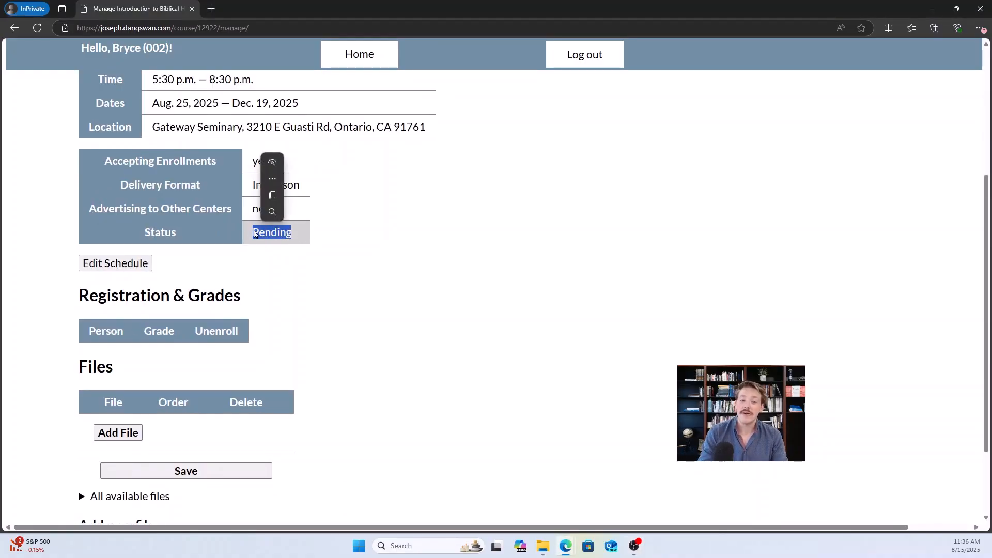
pyautogui.click(314, 241)
pyautogui.scroll(1, 237, 341)
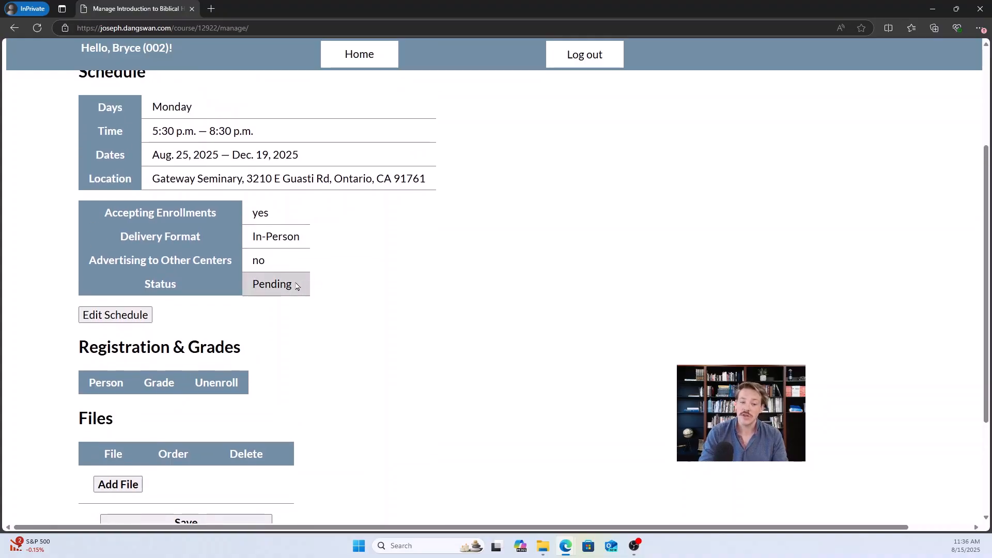
pyautogui.moveTo(296, 285); pyautogui.dragTo(251, 284)
pyautogui.click(313, 289)
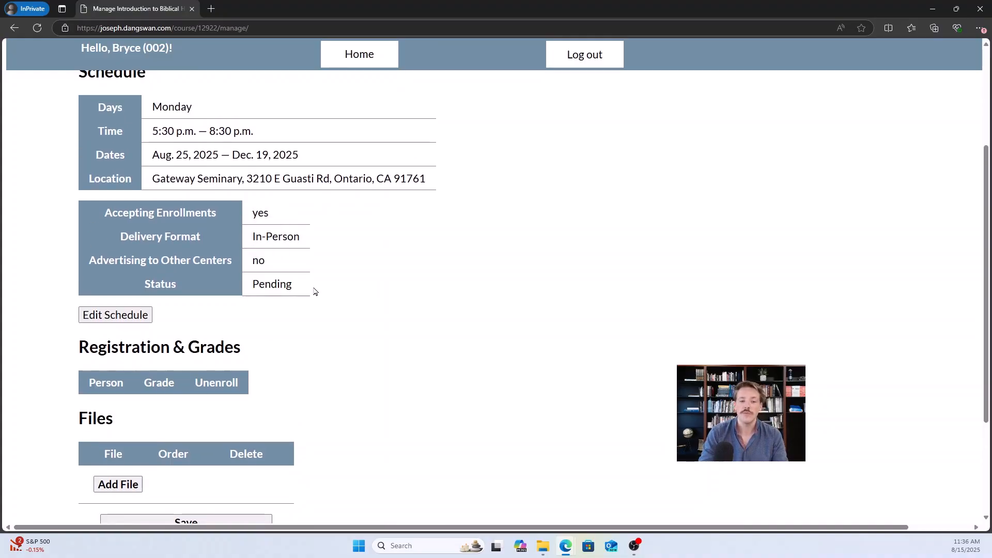
pyautogui.scroll(1, 329, 298)
pyautogui.scroll(1, 329, 298)
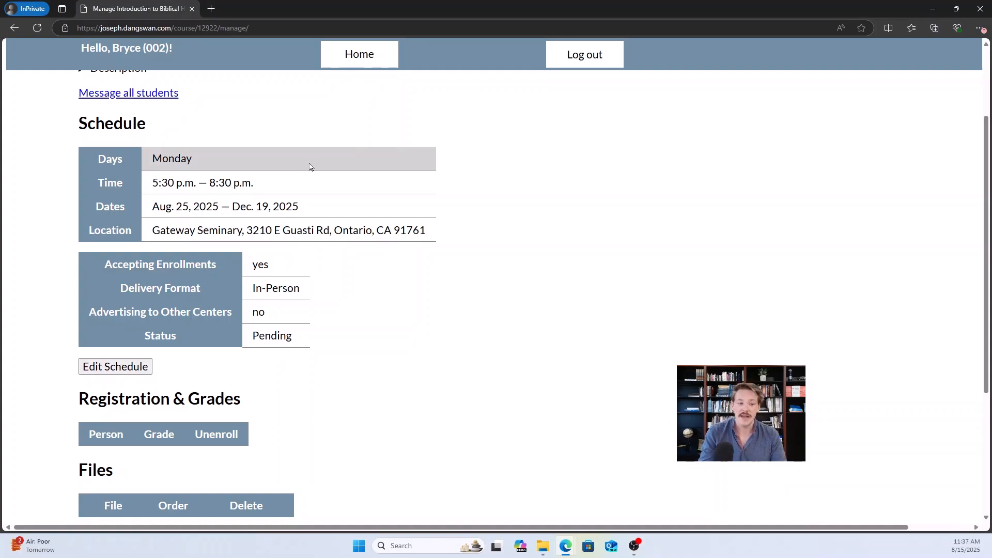
pyautogui.scroll(1, 305, 169)
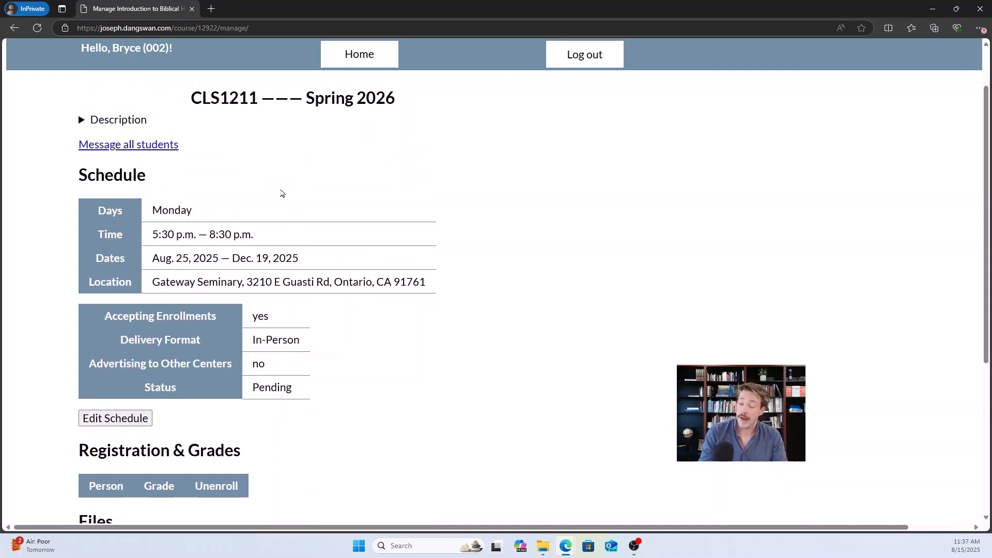
# - Expand the available files and title the new file "Intro to Biblical Hebrew - " followed by the instructor's surname and ", SP 26"
pyautogui.scroll(-5, 281, 199)
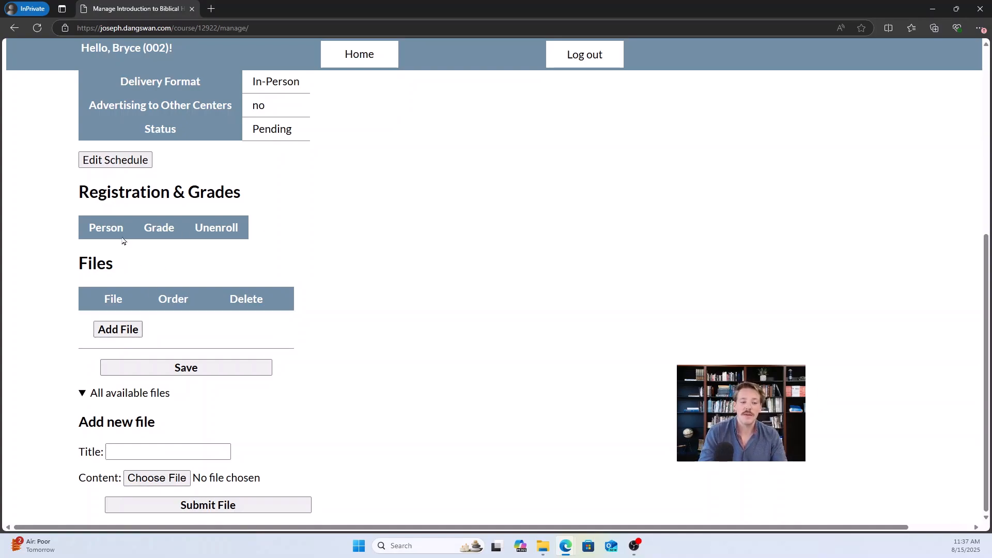
pyautogui.click(138, 449)
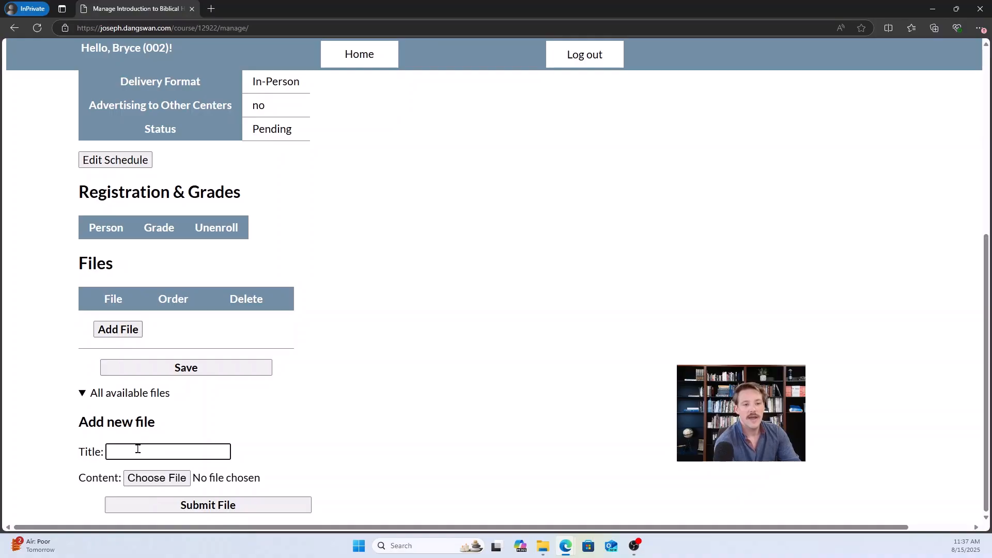
pyautogui.scroll(5, 420, 347)
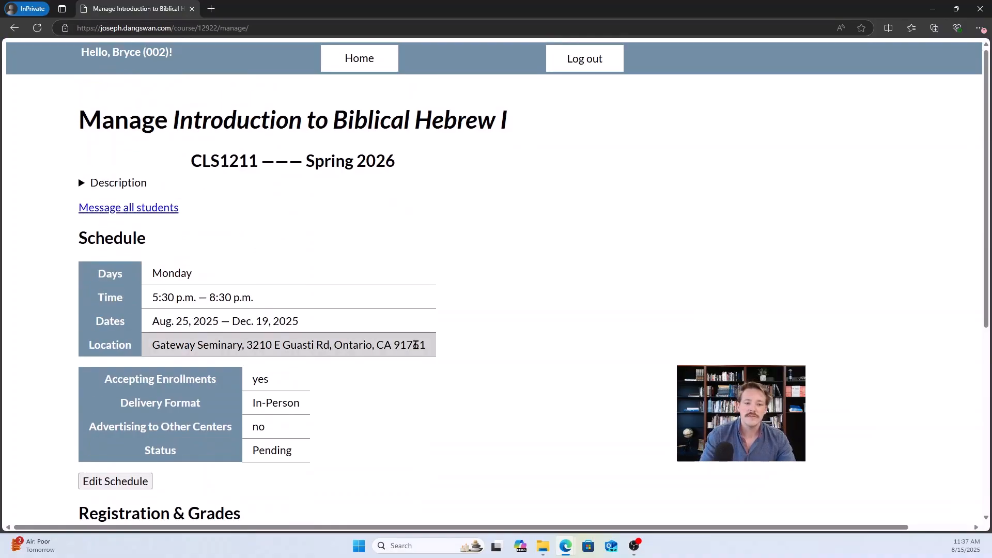
pyautogui.scroll(-5, 395, 219)
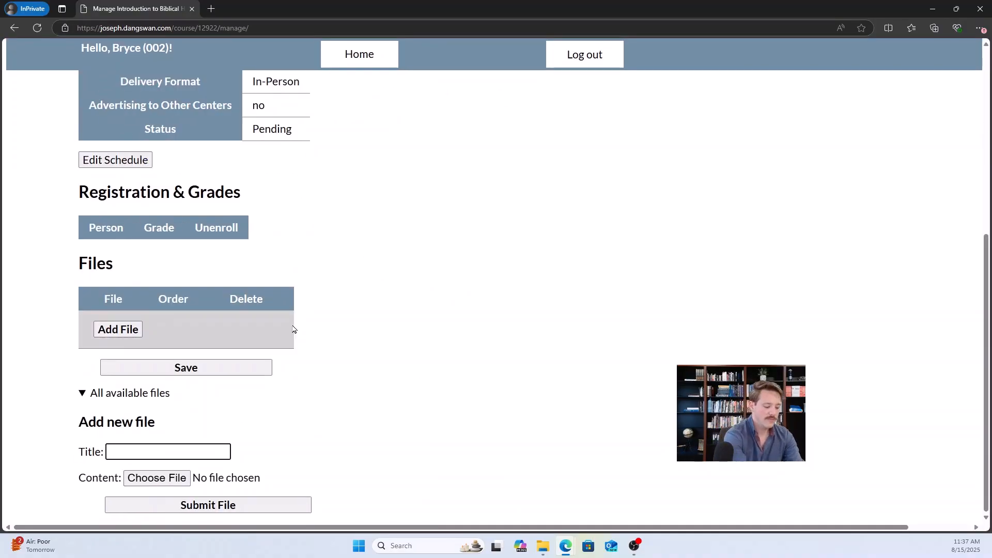
pyautogui.write('Intro to Bib')
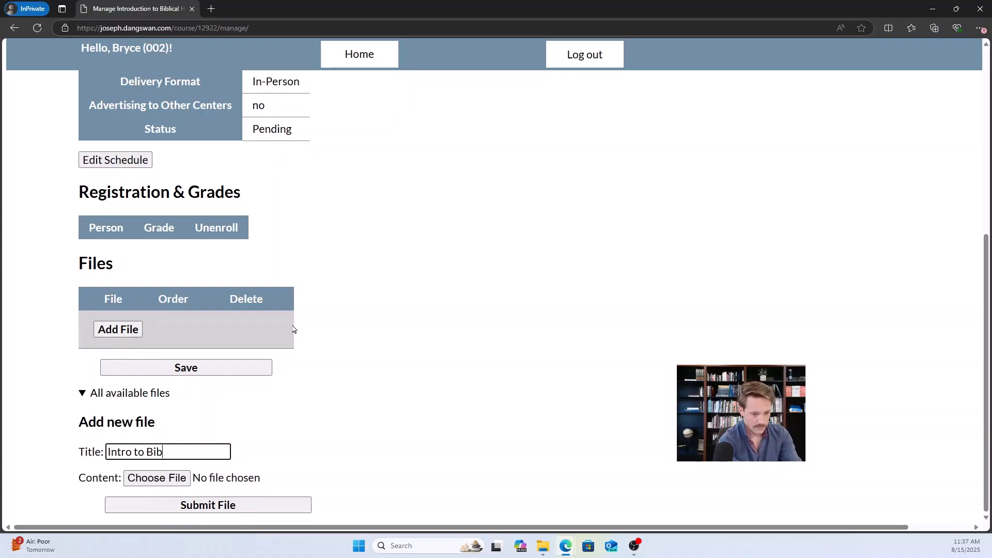
pyautogui.write('lical he')
pyautogui.press('BackSpace')
pyautogui.press('BackSpace')
pyautogui.write('H')
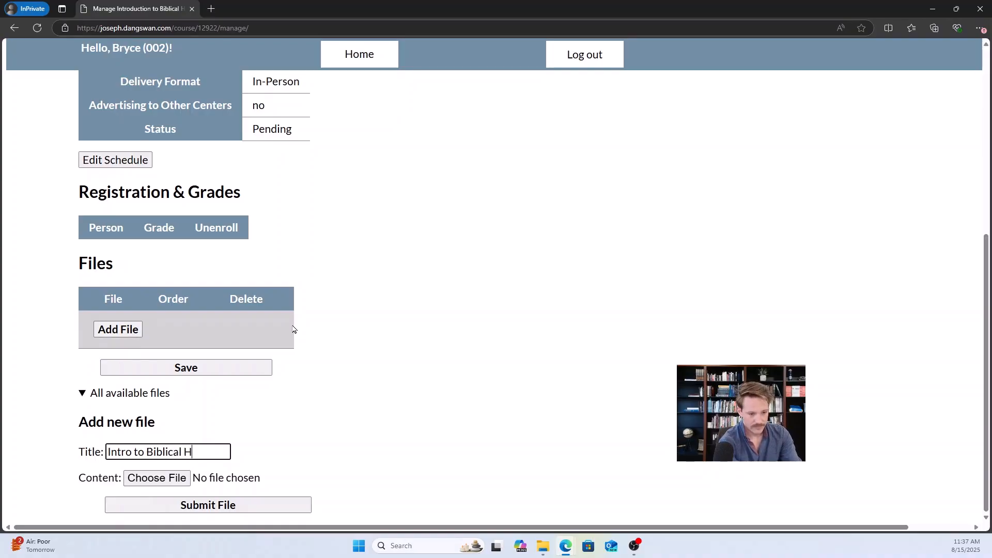
pyautogui.write('ebrew - B')
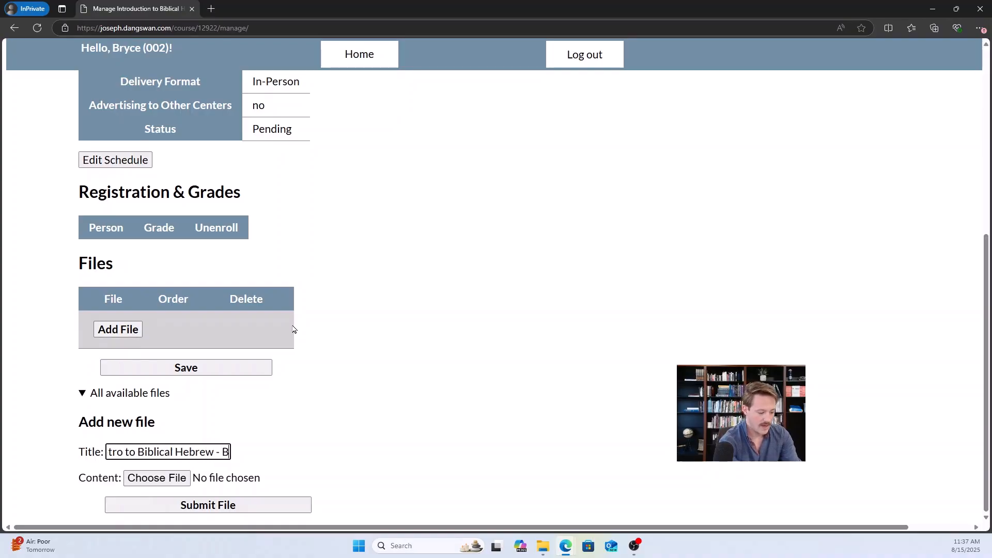
pyautogui.write('ussert, 2')
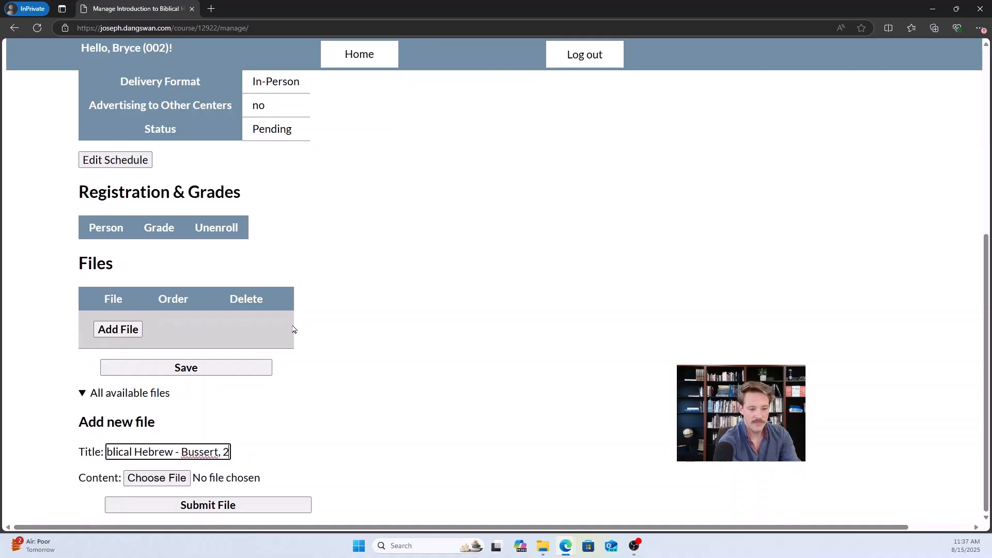
pyautogui.press('BackSpace')
pyautogui.write('F')
pyautogui.press('BackSpace')
pyautogui.write('S')
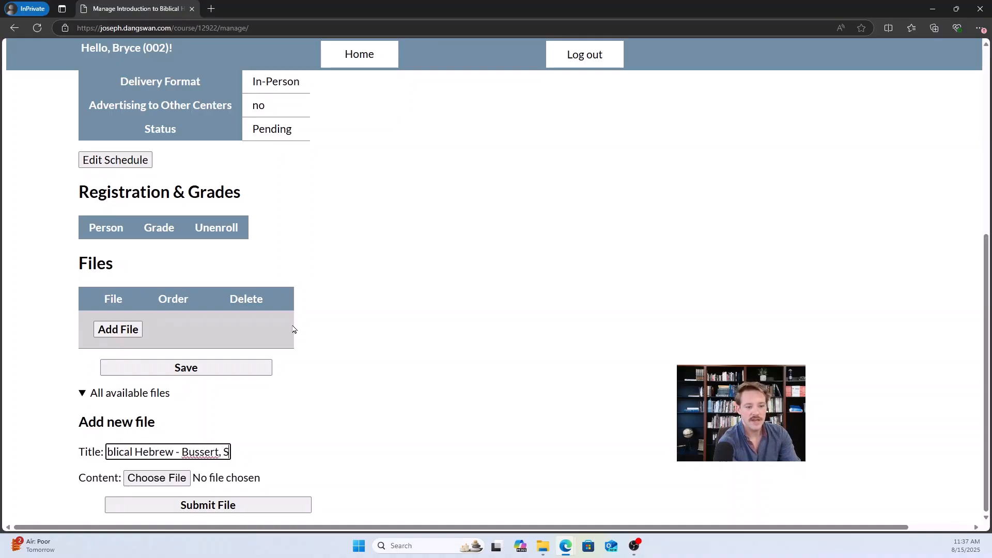
pyautogui.write('P 26')
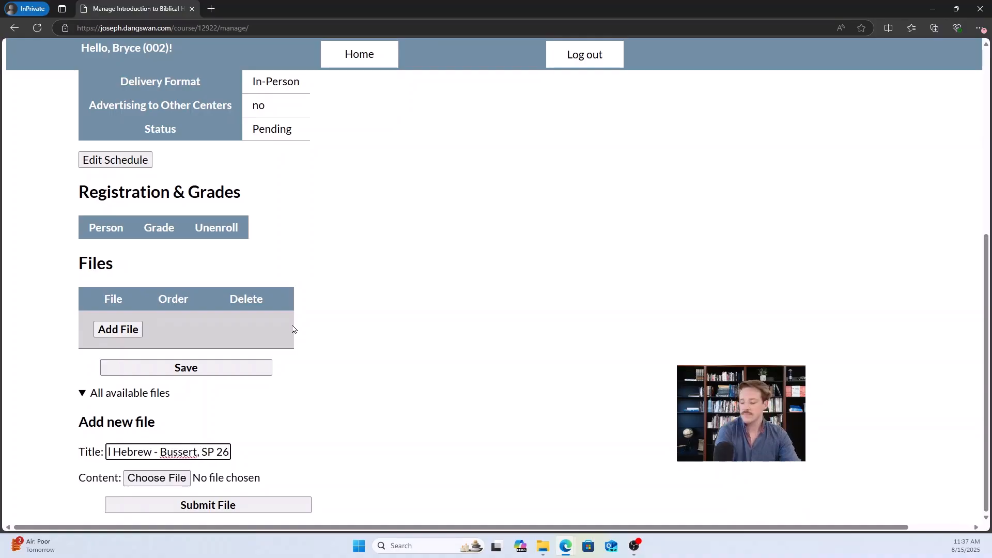
# - Open the file chooser for the new file's content, dismiss it without picking a file, and collapse the available files
pyautogui.click(186, 474)
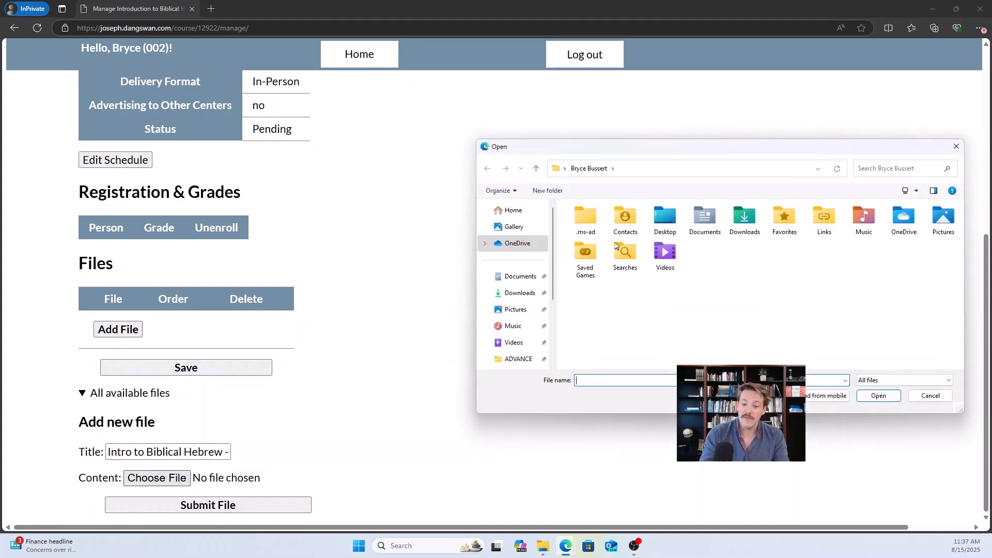
pyautogui.click(956, 146)
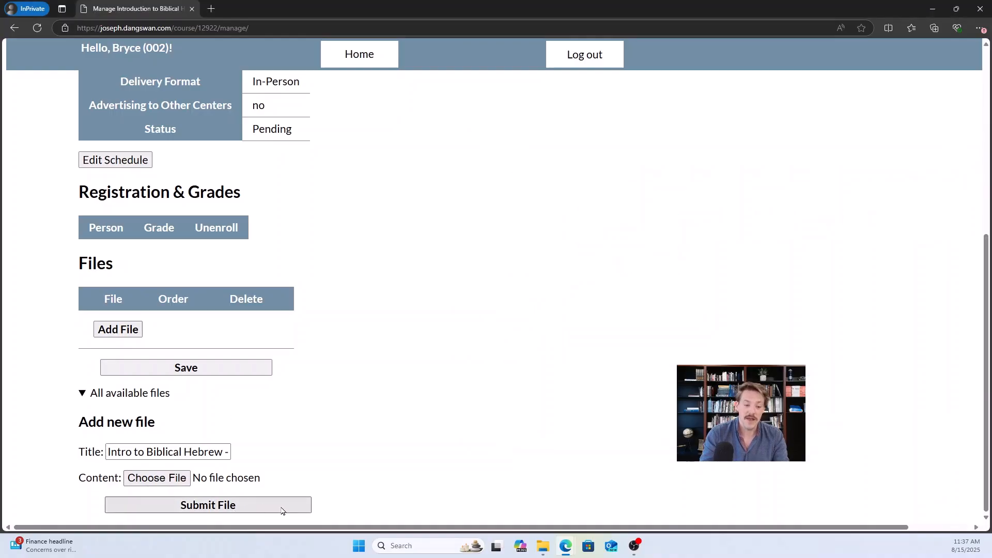
pyautogui.click(81, 393)
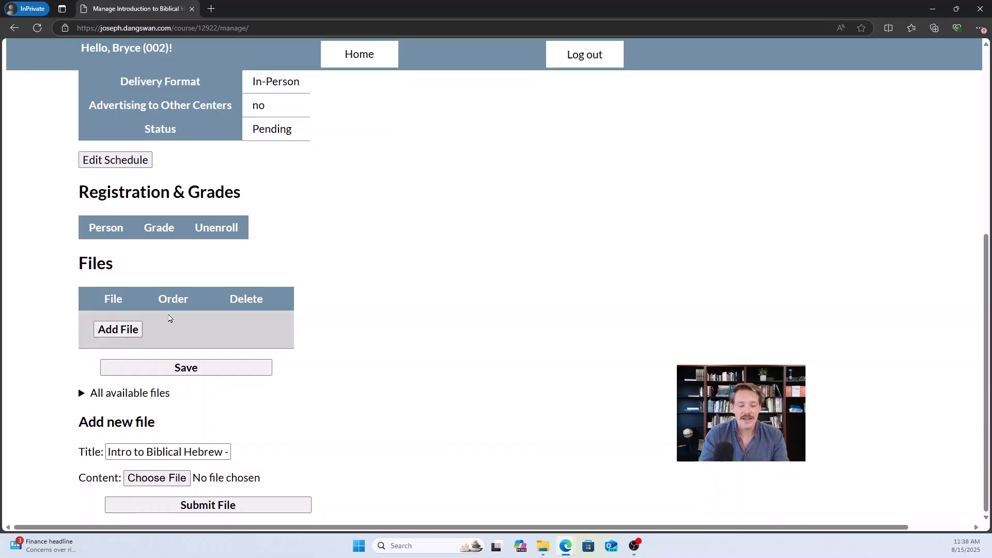
# - Add three blank file rows to the course's Files table, checking the available files list along the way
pyautogui.click(117, 330)
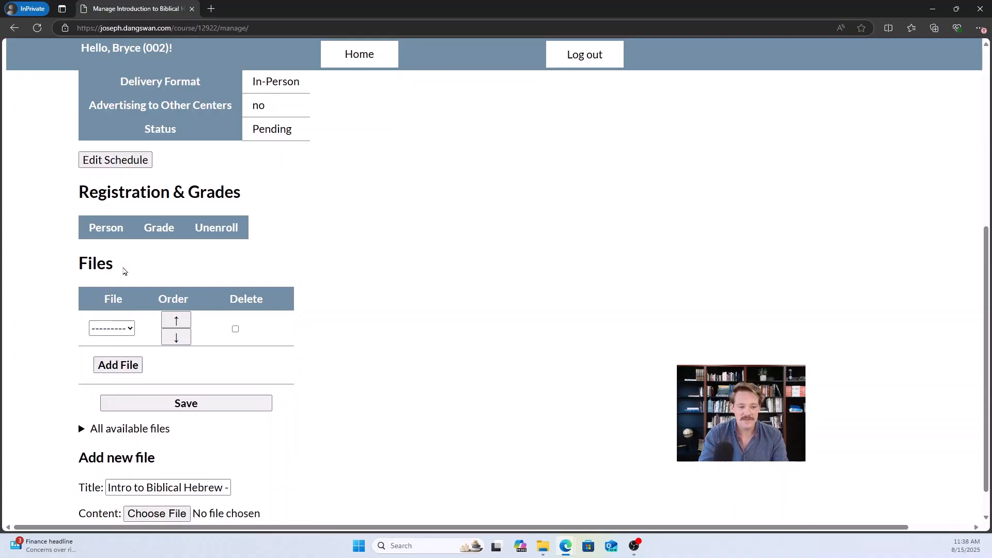
pyautogui.moveTo(78, 269); pyautogui.dragTo(182, 370)
pyautogui.click(328, 369)
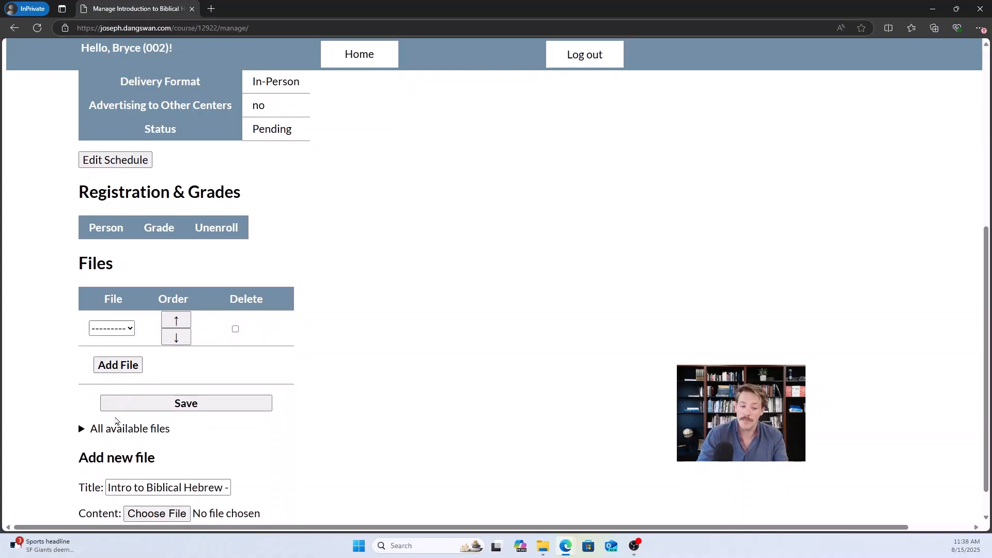
pyautogui.click(82, 429)
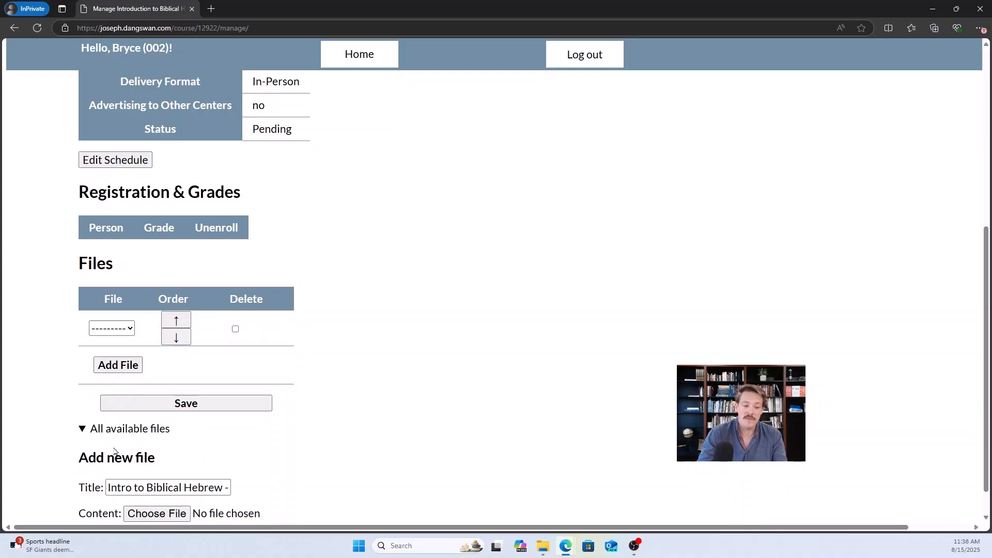
pyautogui.click(89, 429)
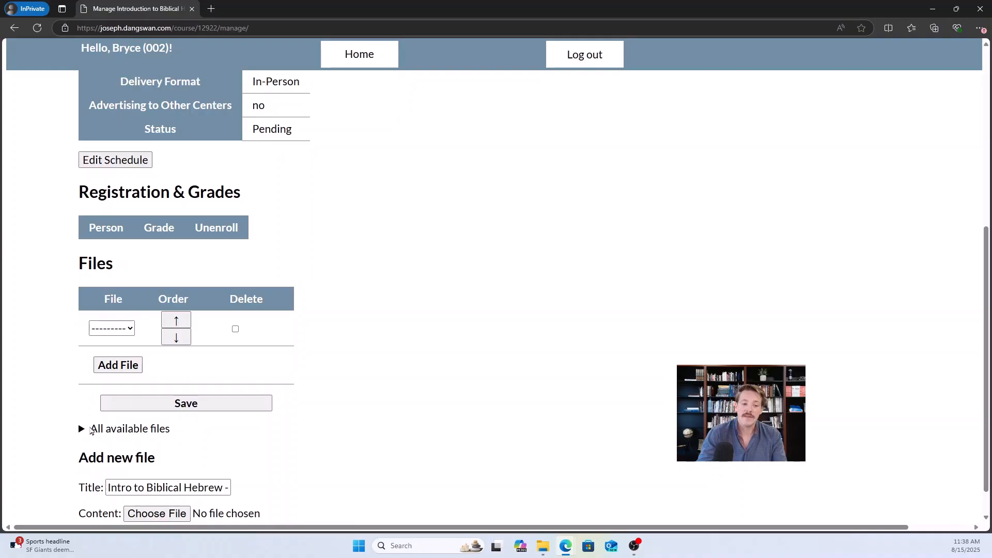
pyautogui.click(132, 372)
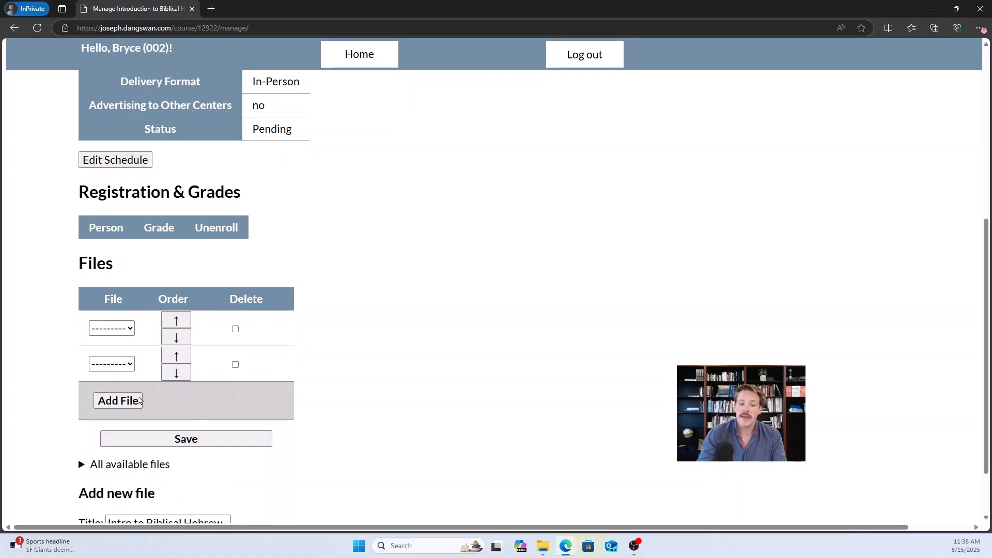
pyautogui.click(137, 403)
# - Check the file choices of the first file row and move the second row down in the order
pyautogui.click(134, 327)
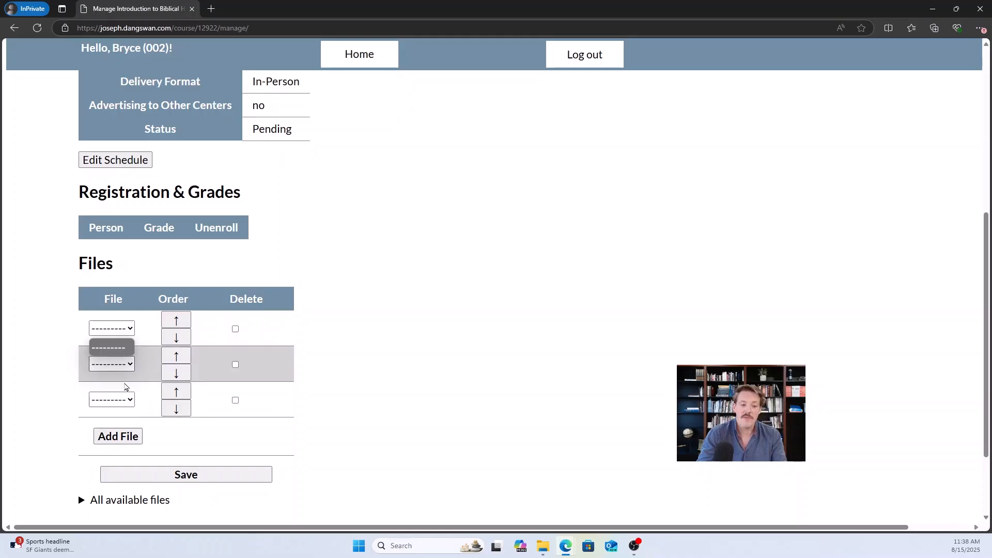
pyautogui.click(126, 343)
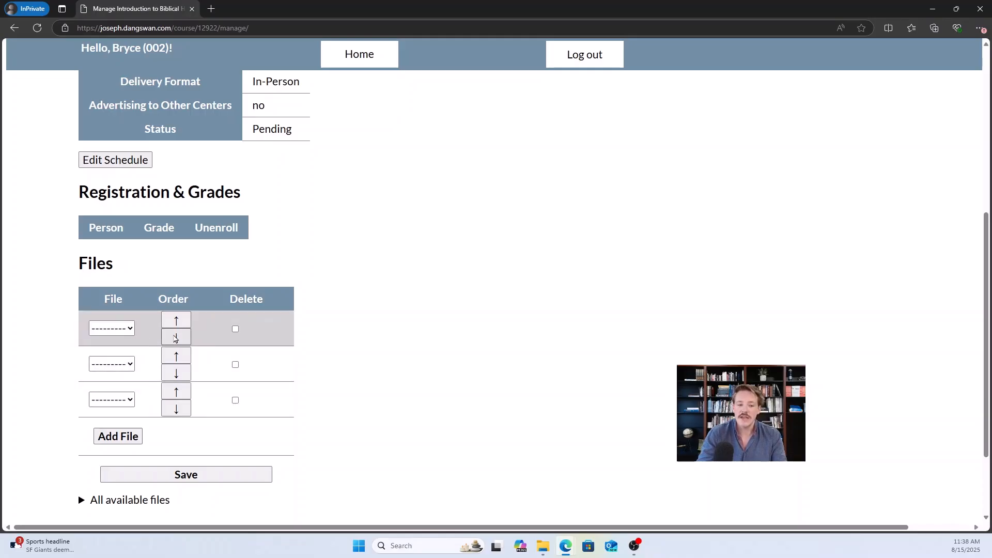
pyautogui.click(178, 376)
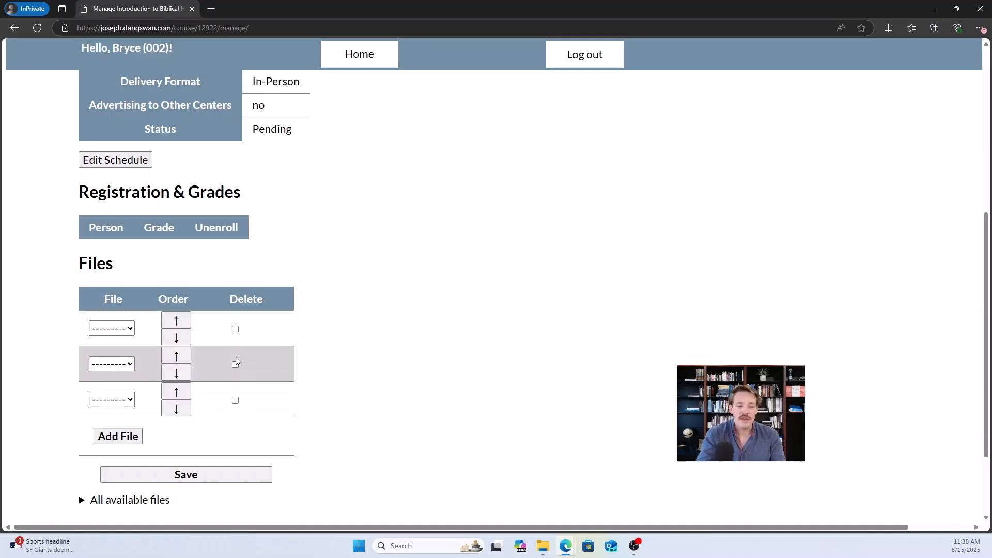
# - Mark a blank file row for deletion and save the Files table
pyautogui.click(235, 364)
pyautogui.click(222, 478)
pyautogui.scroll(-10, 255, 286)
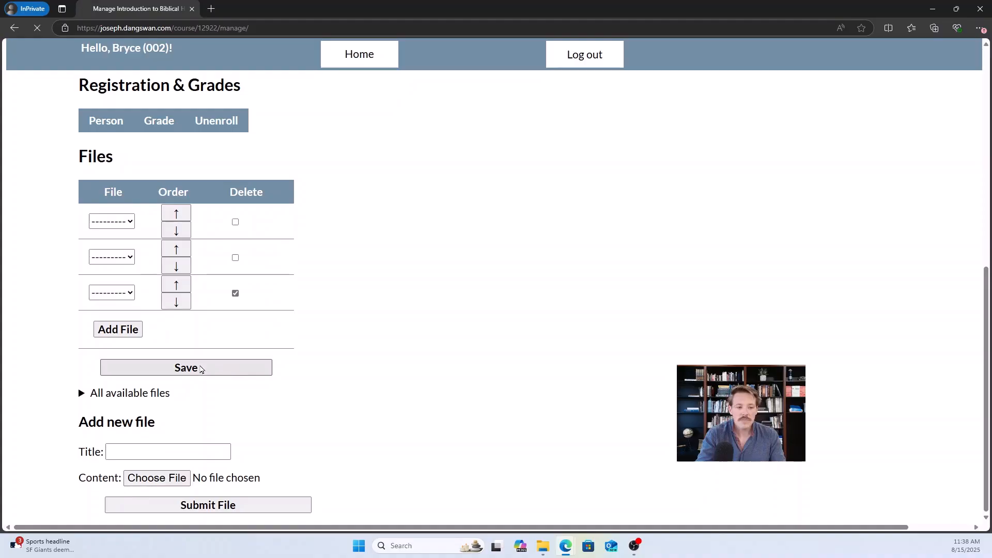
pyautogui.click(201, 370)
pyautogui.scroll(-8, 248, 362)
# - Clear the deletion mark on the third file row, check the first row's file choices, and save the Files table
pyautogui.click(235, 294)
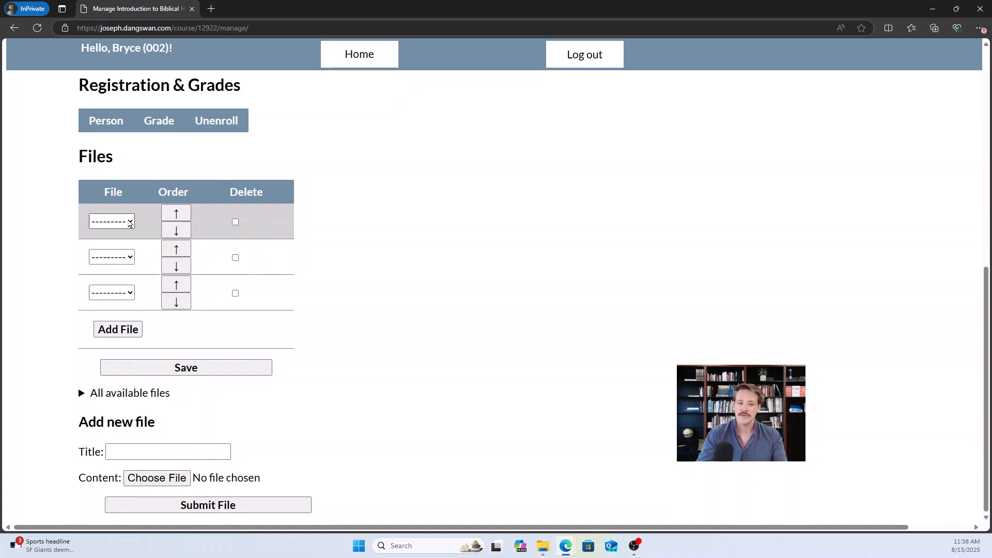
pyautogui.click(130, 223)
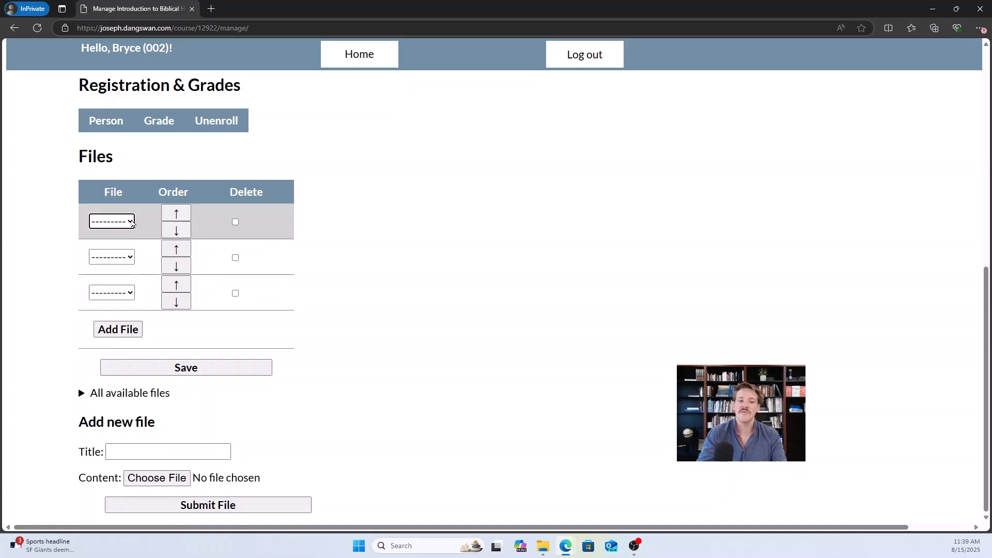
pyautogui.click(132, 224)
pyautogui.click(126, 224)
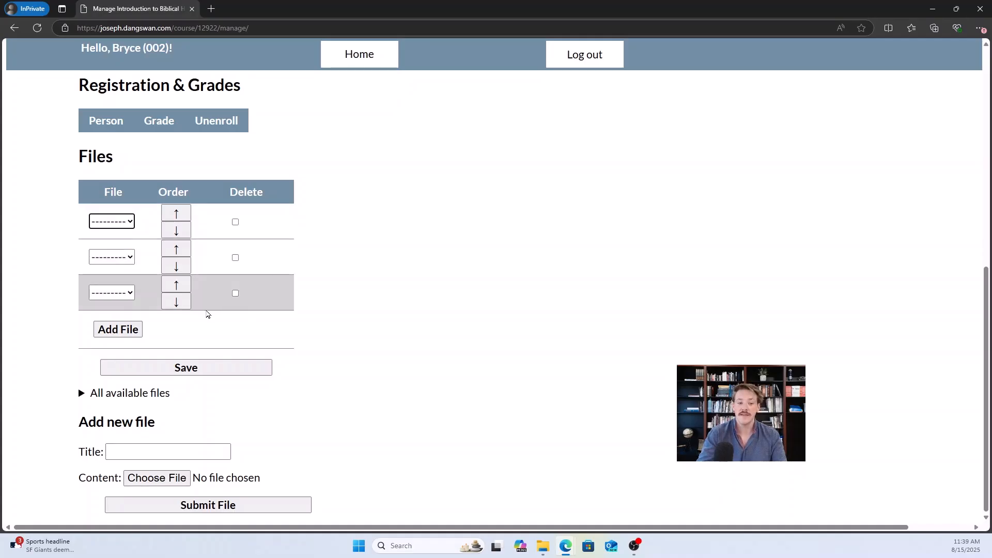
pyautogui.click(187, 367)
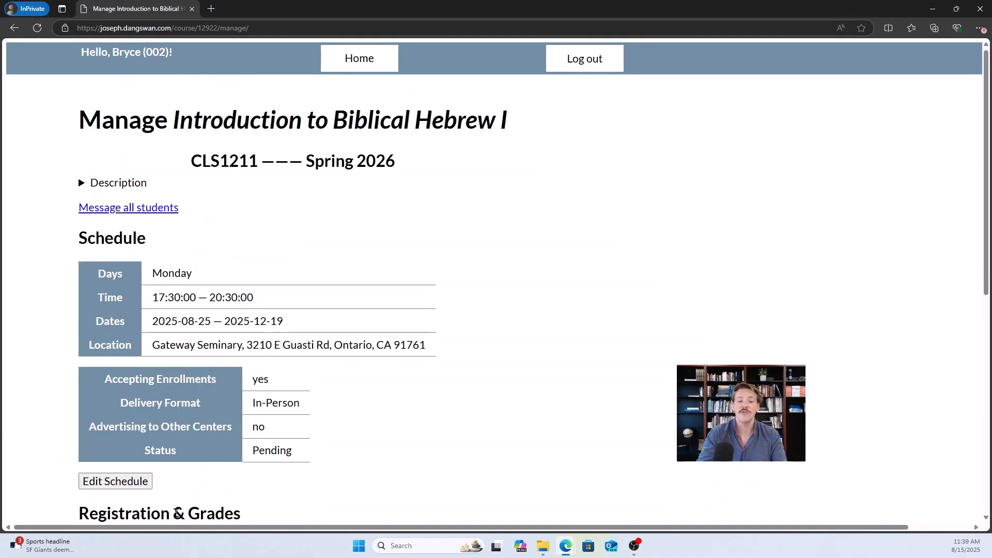
# - Examine the course status, the enrollment settings, and the Registration & Grades section
pyautogui.moveTo(295, 456); pyautogui.dragTo(251, 451)
pyautogui.click(301, 454)
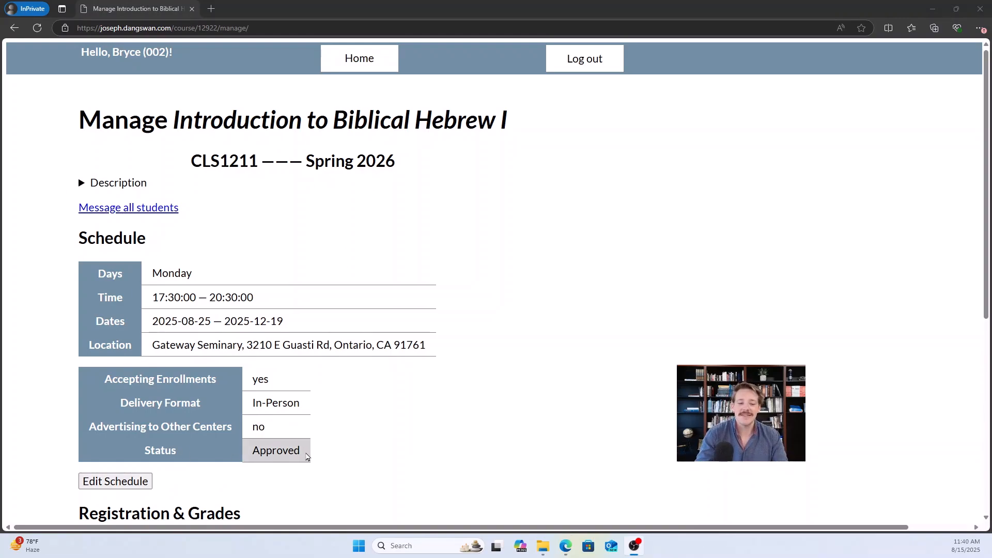
pyautogui.moveTo(306, 454); pyautogui.dragTo(258, 459)
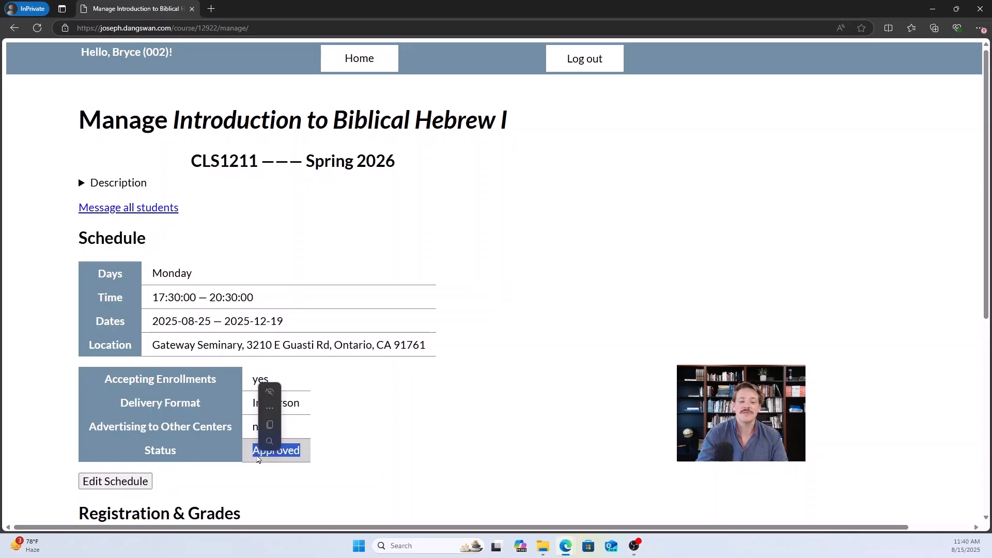
pyautogui.click(324, 456)
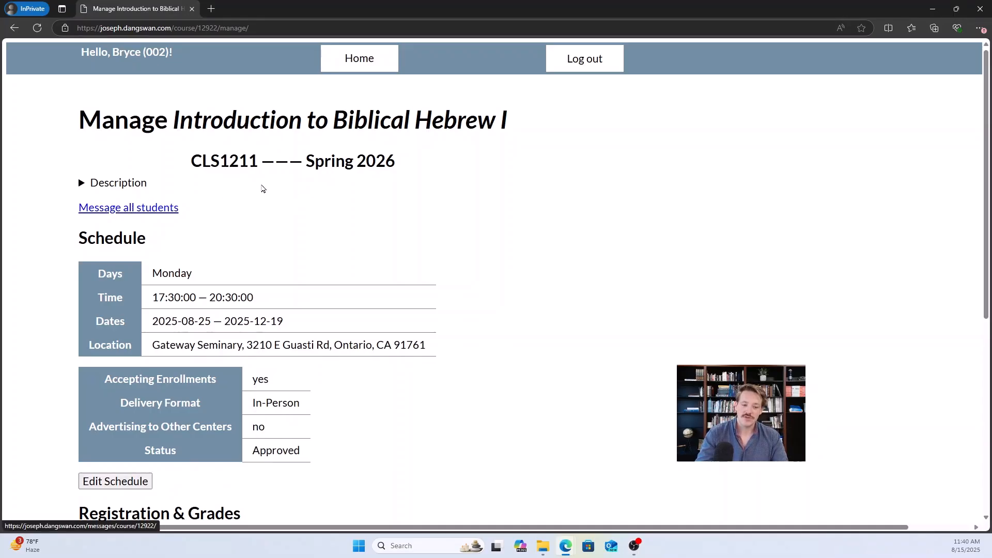
pyautogui.scroll(-4, 114, 275)
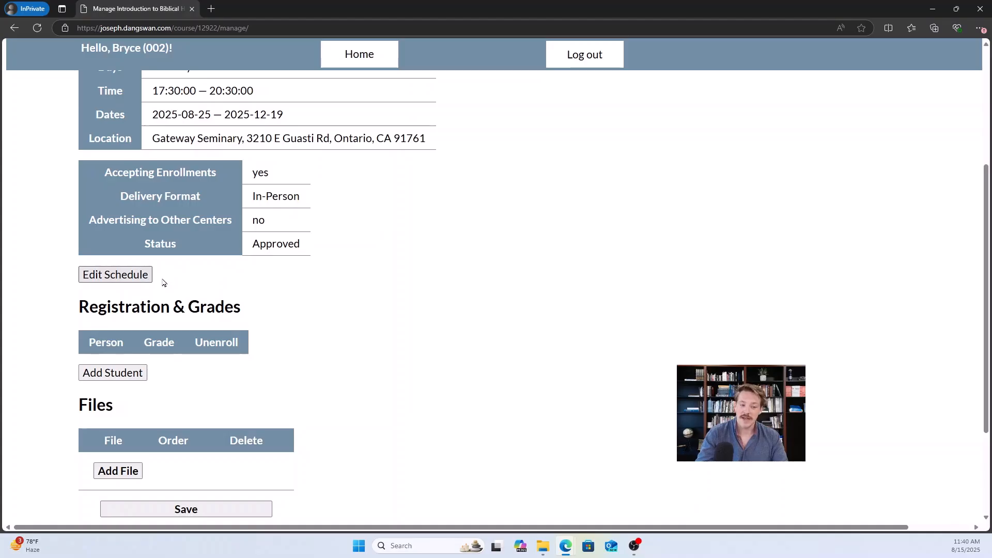
pyautogui.scroll(-2, 160, 314)
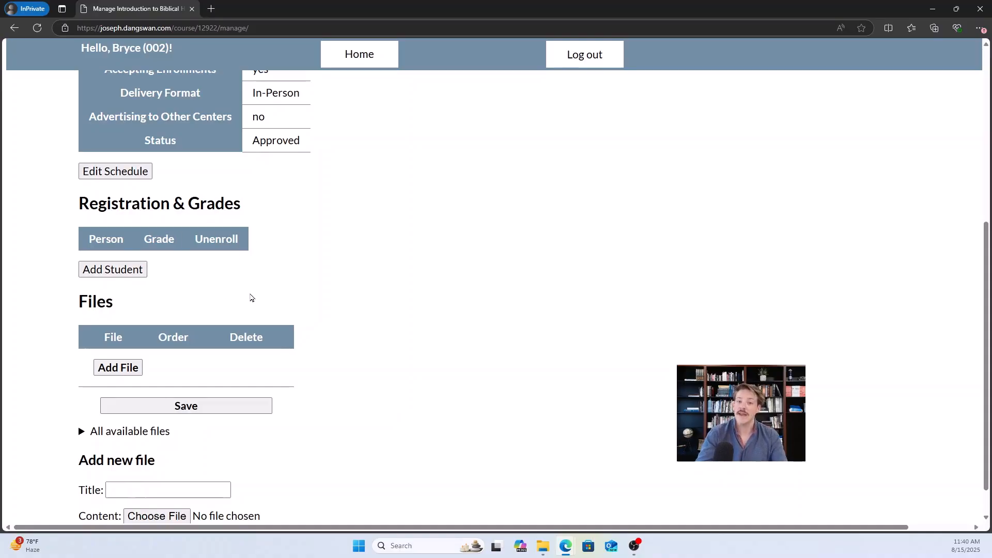
pyautogui.scroll(2, 296, 176)
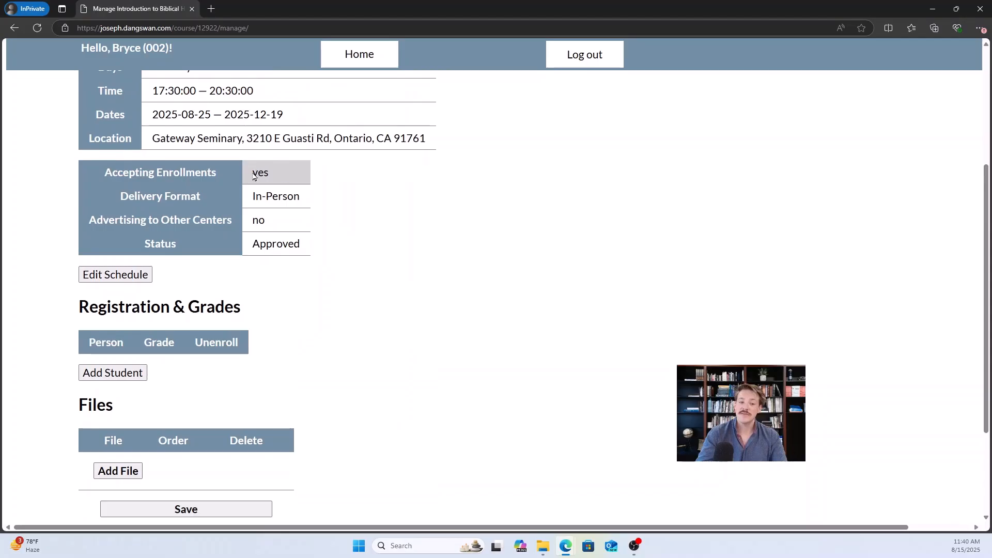
pyautogui.scroll(-2, 259, 235)
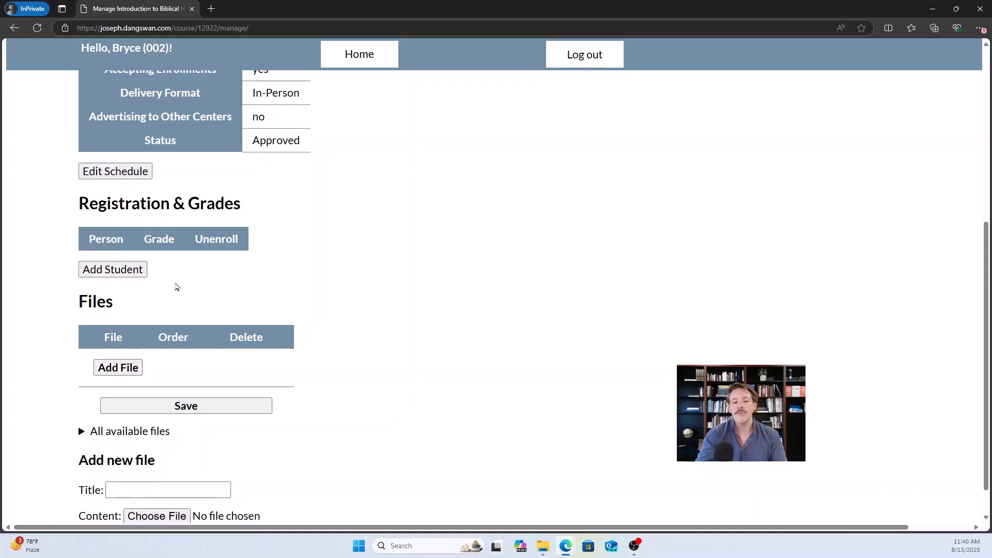
# - Start adding a student under Registration & Grades and search for one by student ID number
pyautogui.click(129, 271)
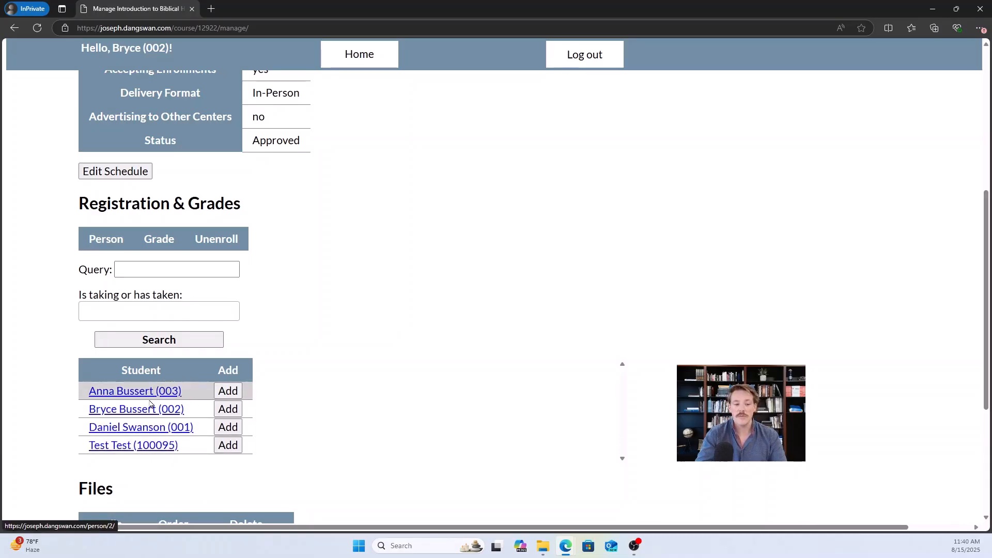
pyautogui.scroll(-1, 145, 408)
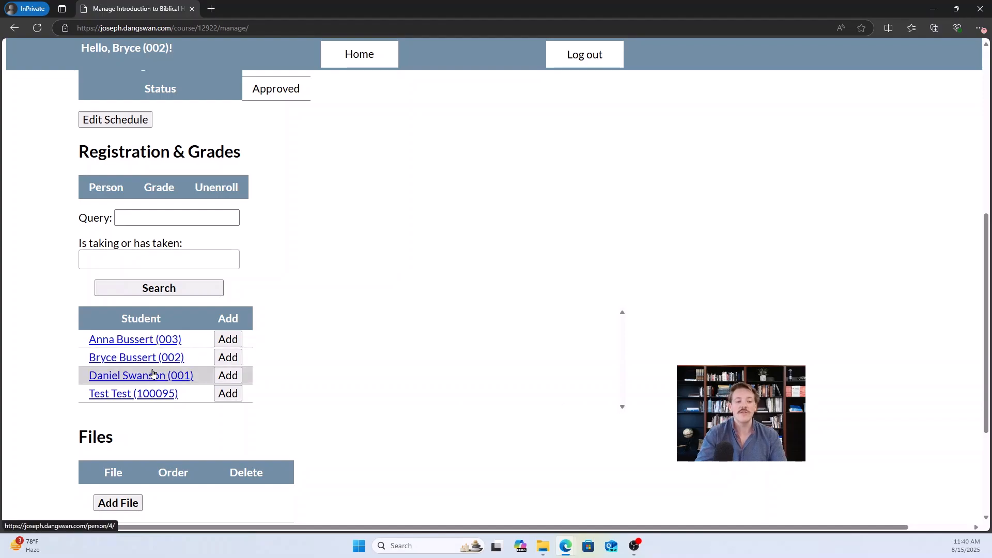
pyautogui.click(166, 213)
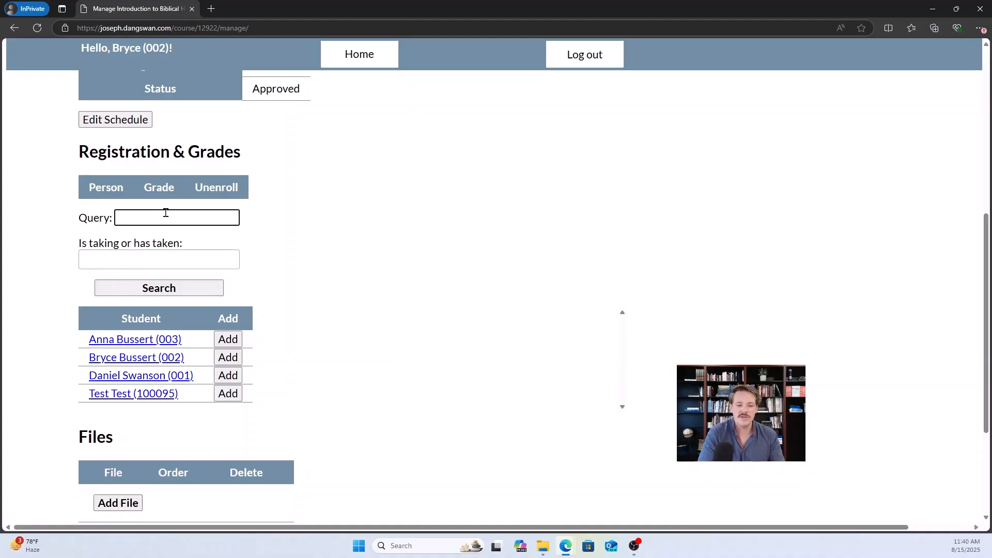
pyautogui.write('003')
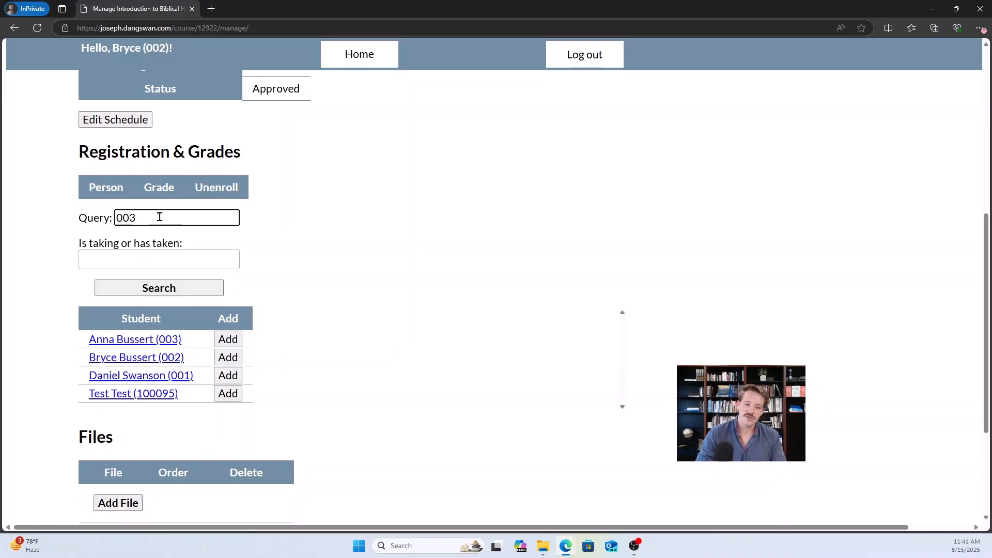
pyautogui.click(169, 286)
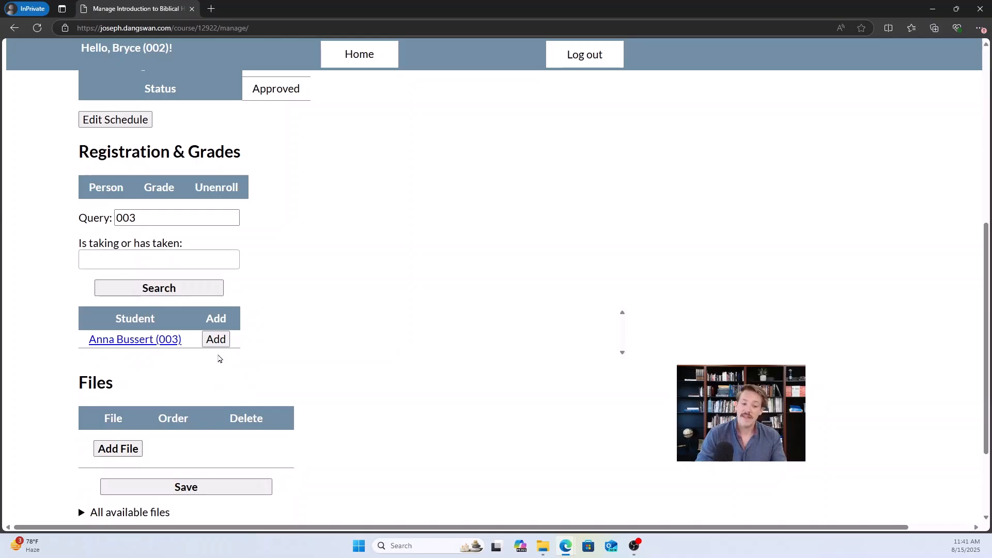
# - Clear the student query and set the "Is taking or has taken" filter to Christian Apologetics (CLL3415)
pyautogui.click(155, 220)
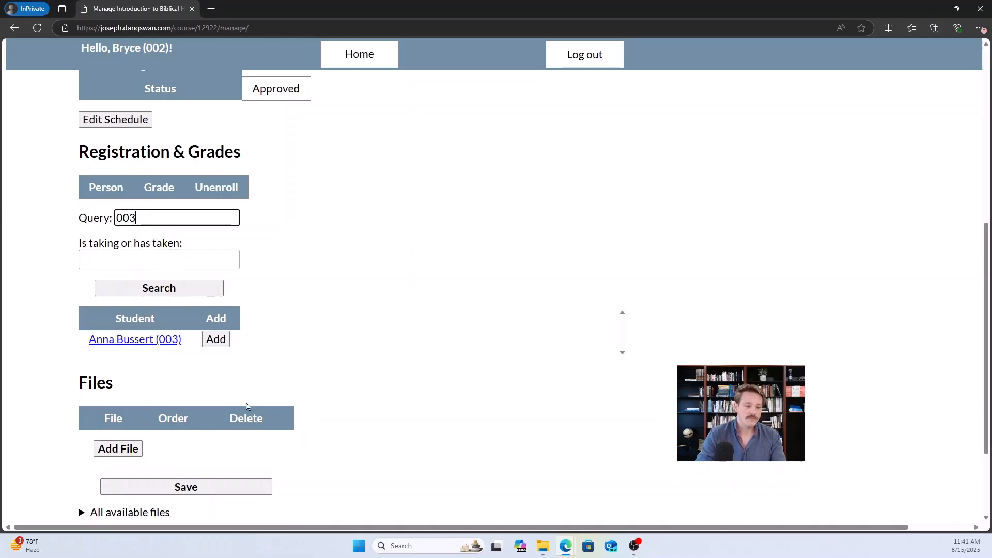
pyautogui.press('BackSpace')
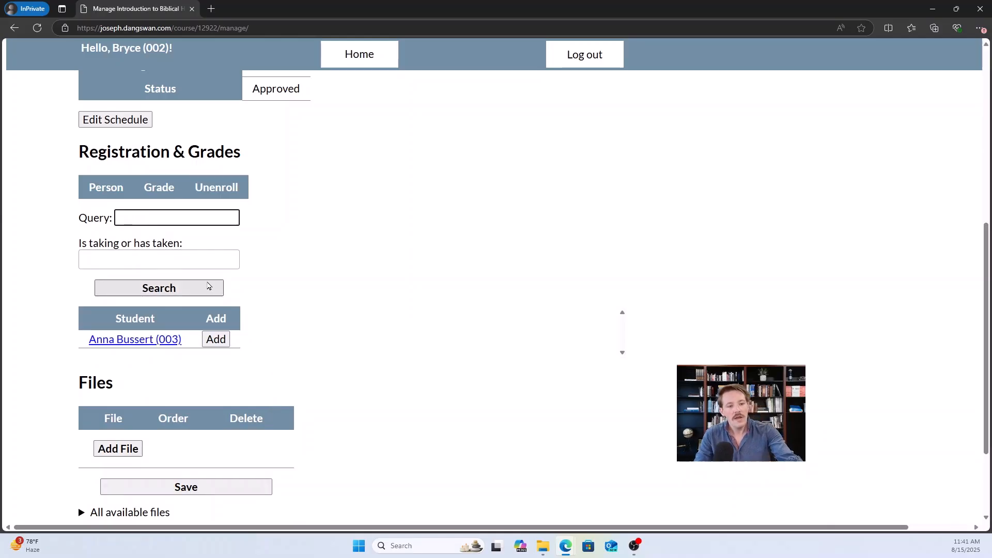
pyautogui.click(126, 260)
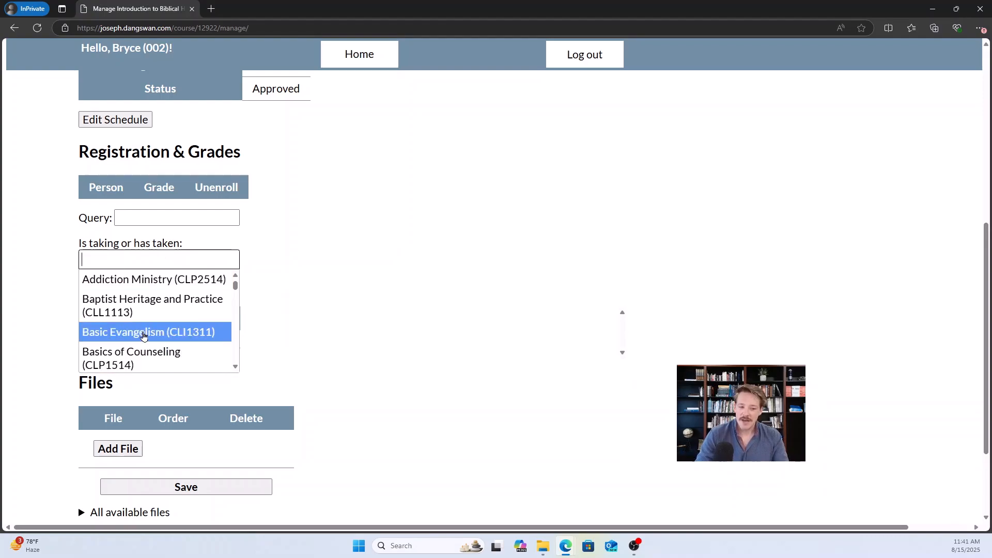
pyautogui.click(118, 257)
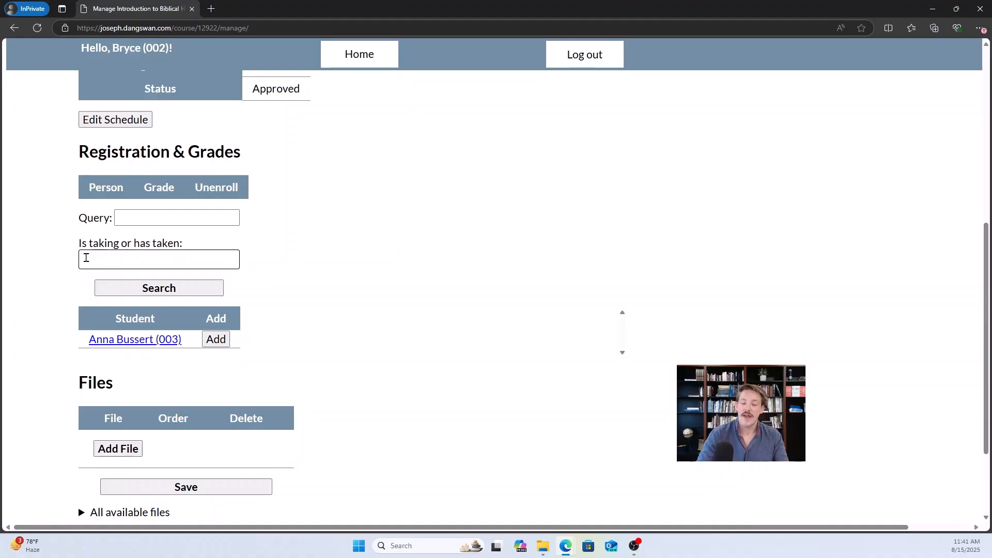
pyautogui.click(95, 258)
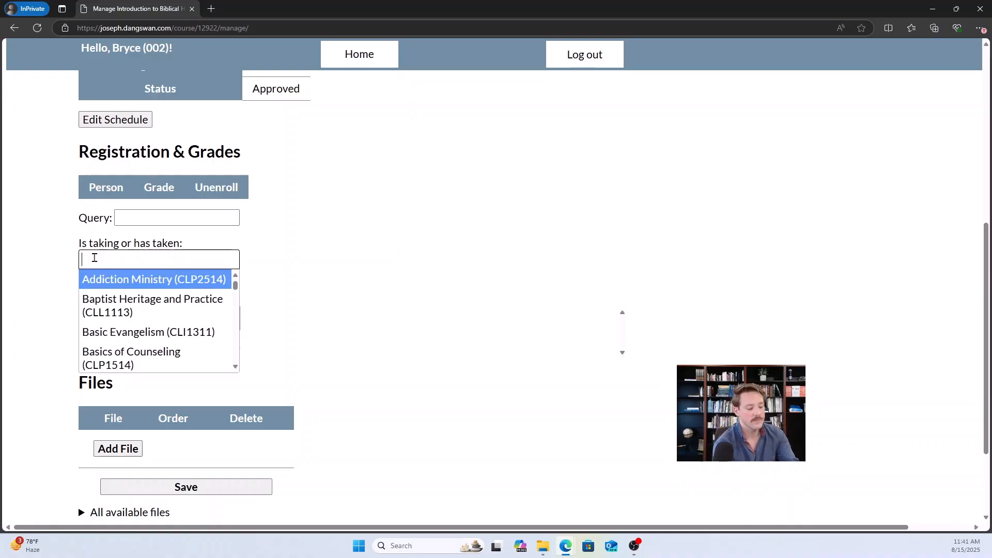
pyautogui.write('Chri')
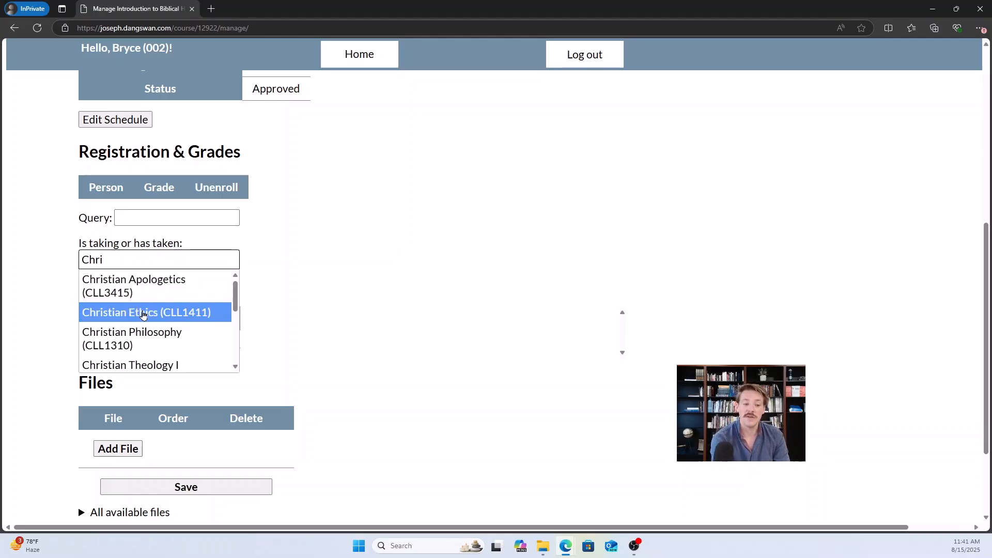
pyautogui.click(133, 287)
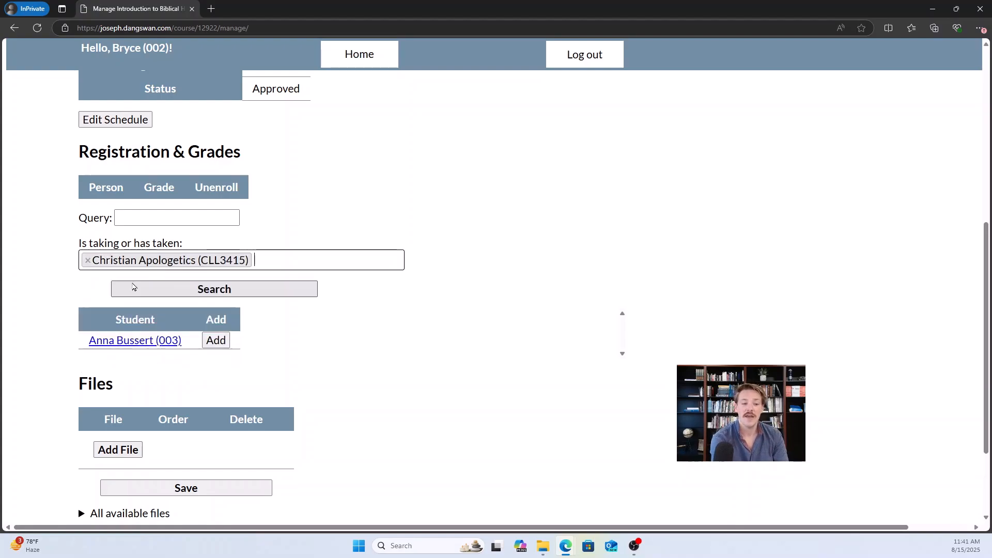
# - Search for students using the Christian Apologetics (CLL3415) filter, and clear the filter to search again without any criteria
pyautogui.click(265, 287)
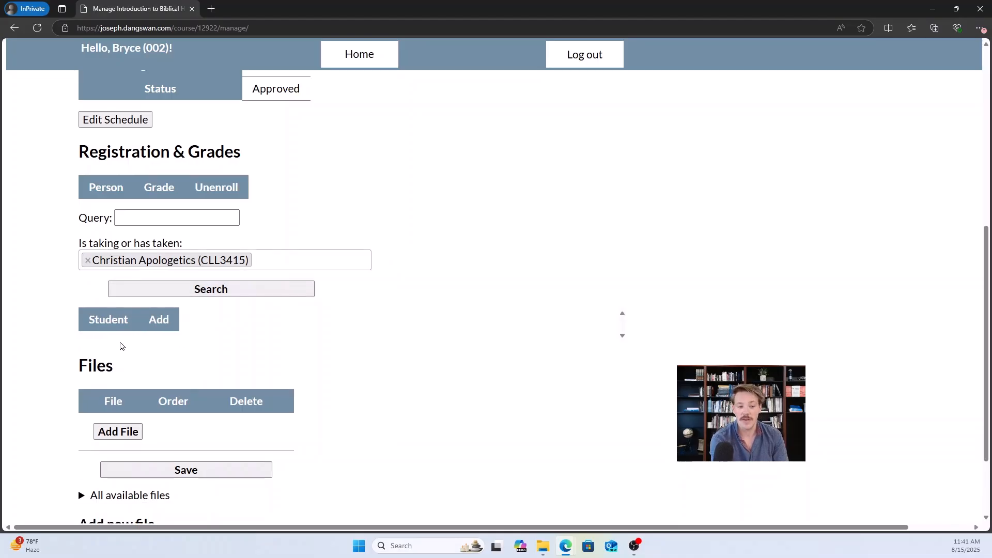
pyautogui.click(87, 261)
pyautogui.click(291, 249)
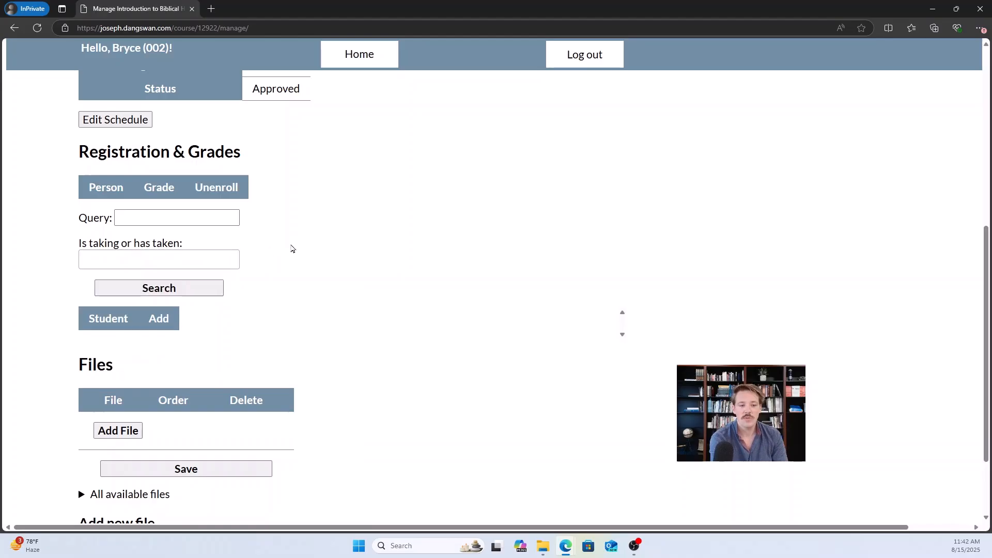
pyautogui.click(185, 288)
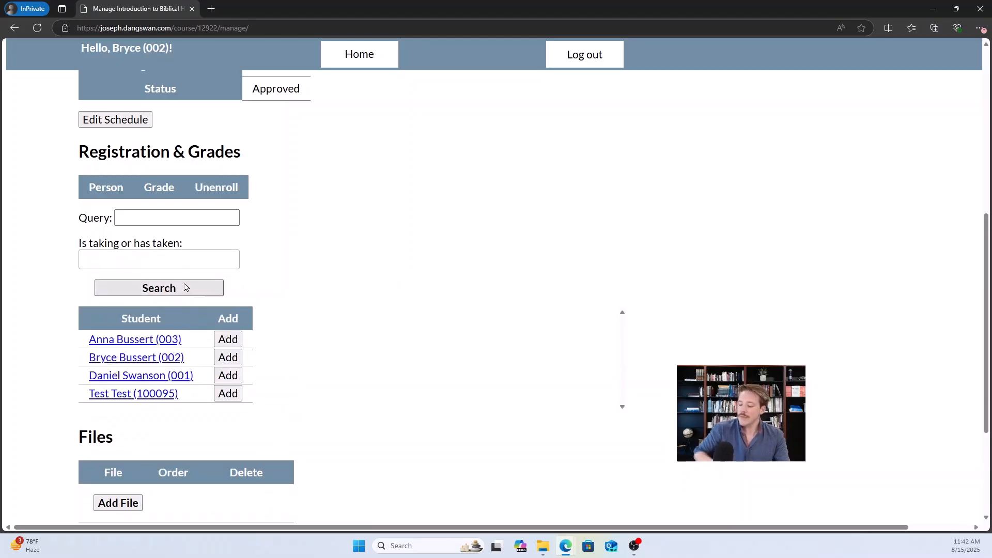
# - Open the first listed student's record in a new tab and close that tab
pyautogui.rightClick(142, 343)
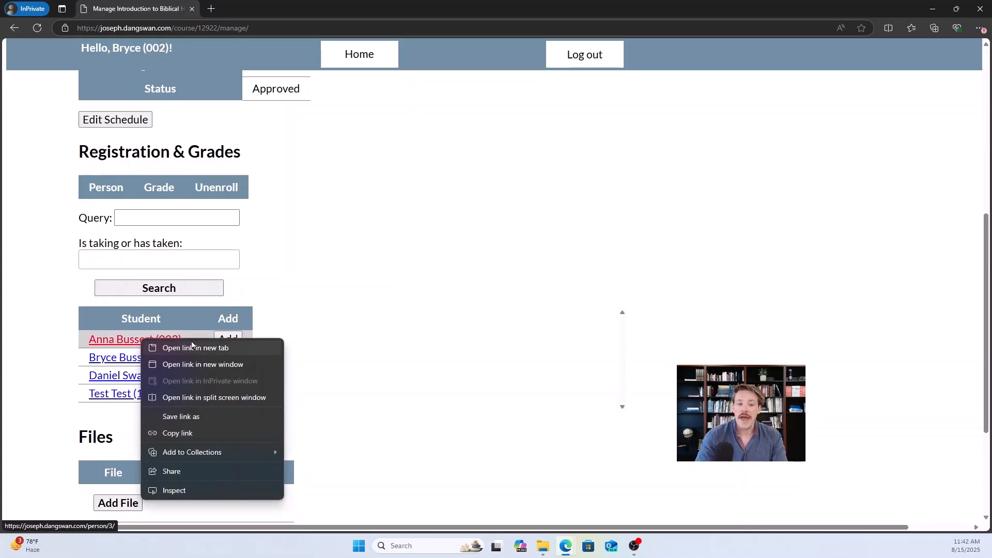
pyautogui.click(177, 346)
pyautogui.middleClick(255, 8)
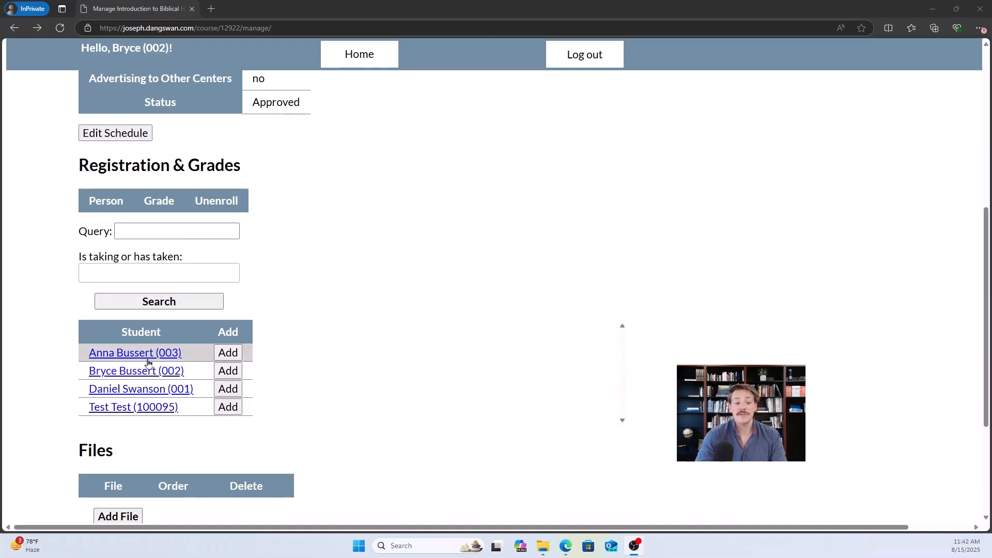
# - Enroll all four students in the search results in the Introduction to Biblical Hebrew I course
pyautogui.click(224, 353)
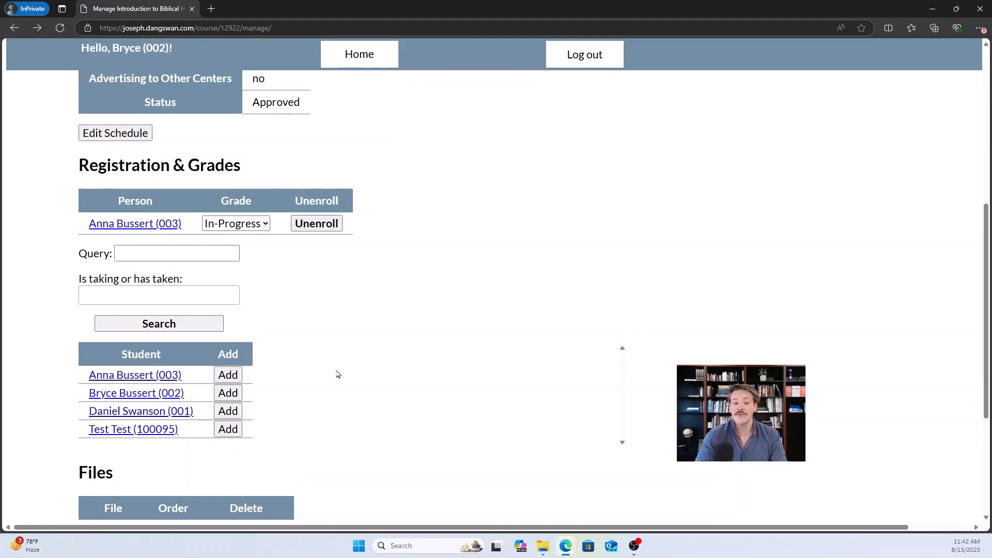
pyautogui.click(228, 393)
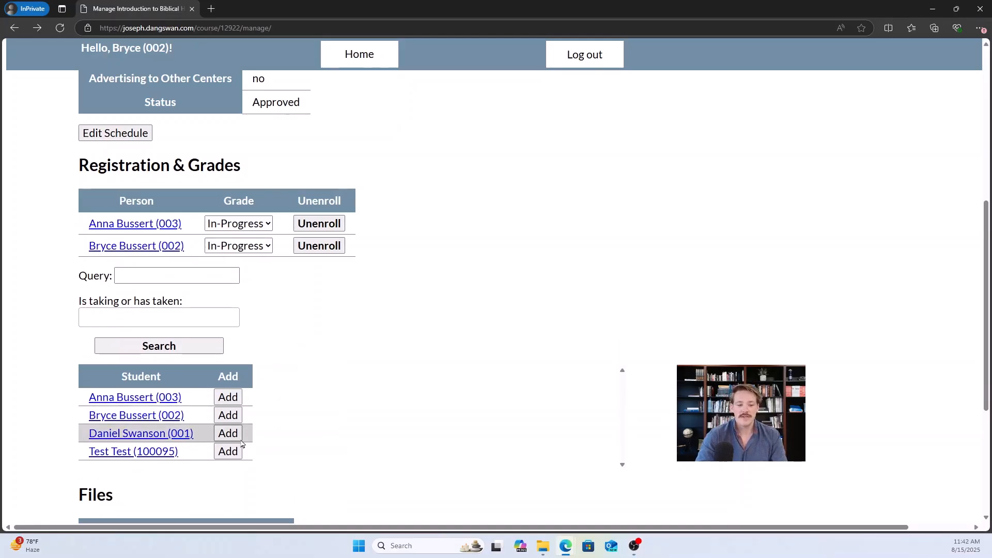
pyautogui.click(228, 434)
pyautogui.click(228, 473)
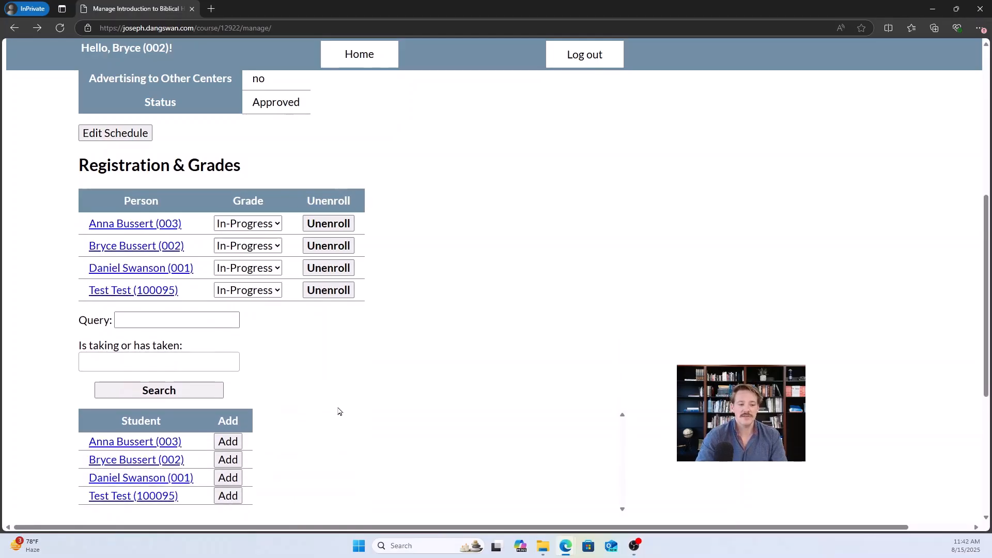
pyautogui.scroll(-2, 318, 355)
pyautogui.scroll(-1, 332, 350)
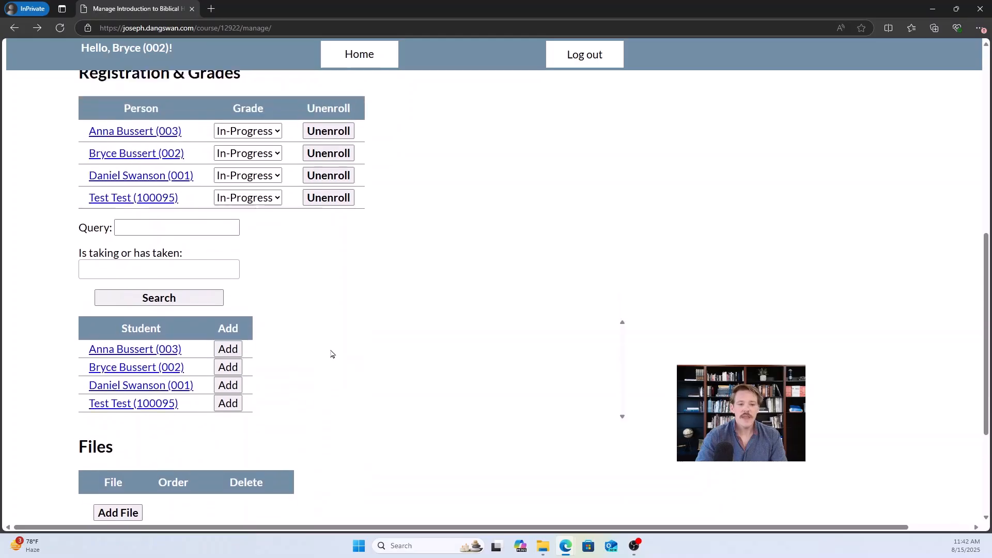
pyautogui.scroll(3, 332, 349)
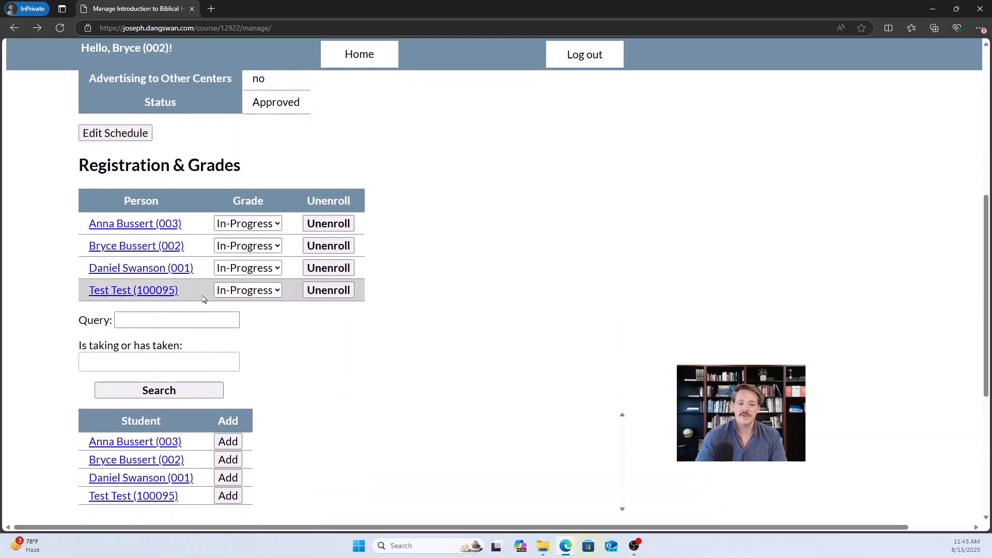
# - Set the grades of the first, second and fourth enrolled students to B+ and the third student's grade to C+
pyautogui.click(276, 225)
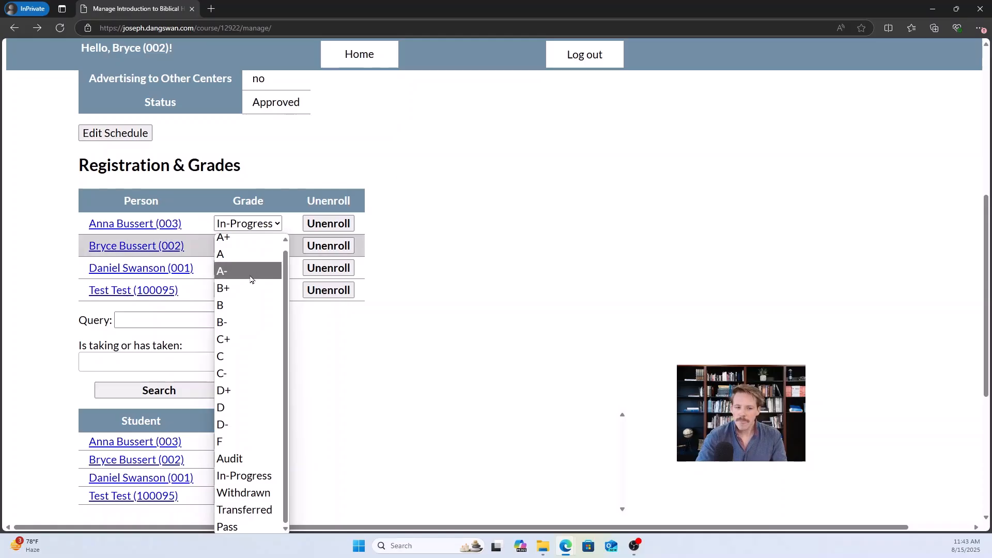
pyautogui.scroll(1, 244, 336)
pyautogui.click(243, 294)
pyautogui.click(247, 245)
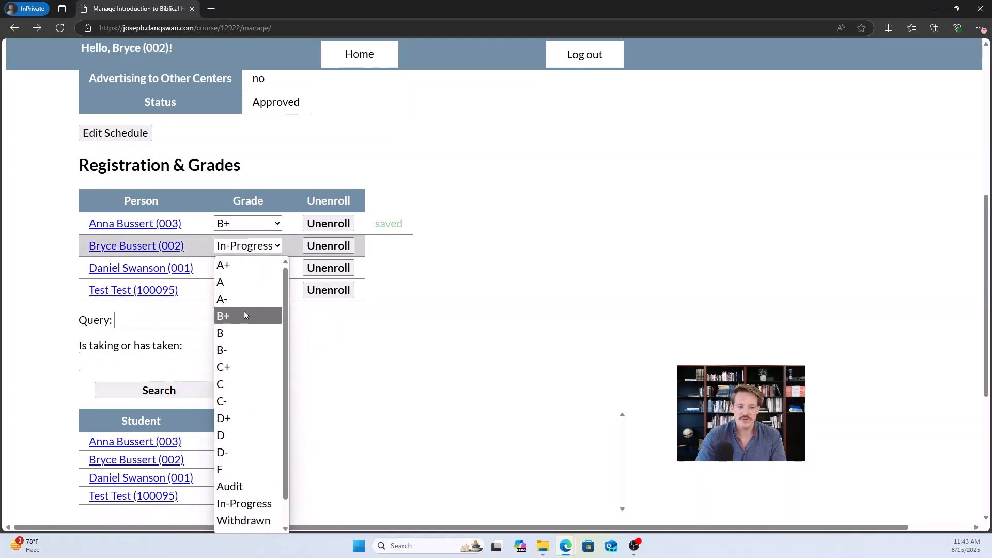
pyautogui.click(241, 316)
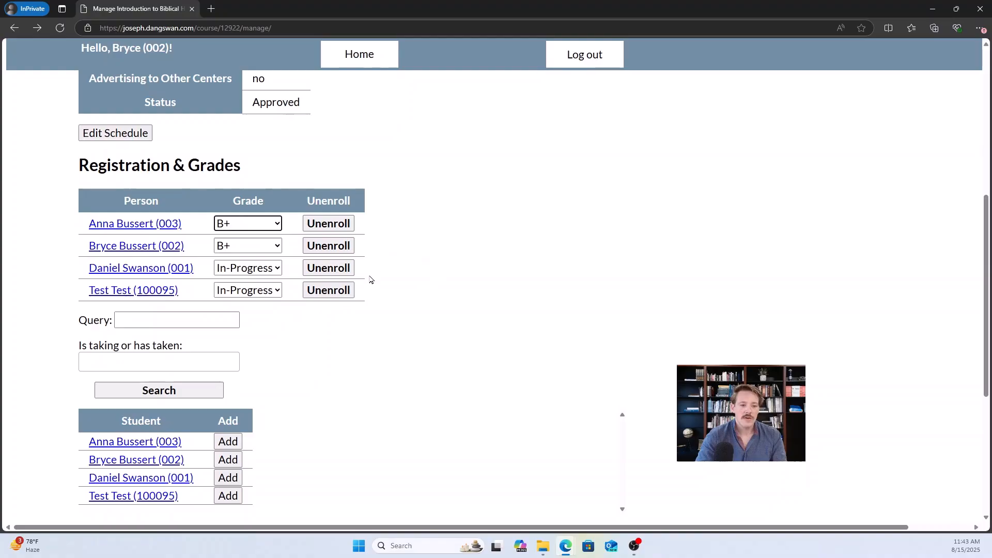
pyautogui.click(268, 273)
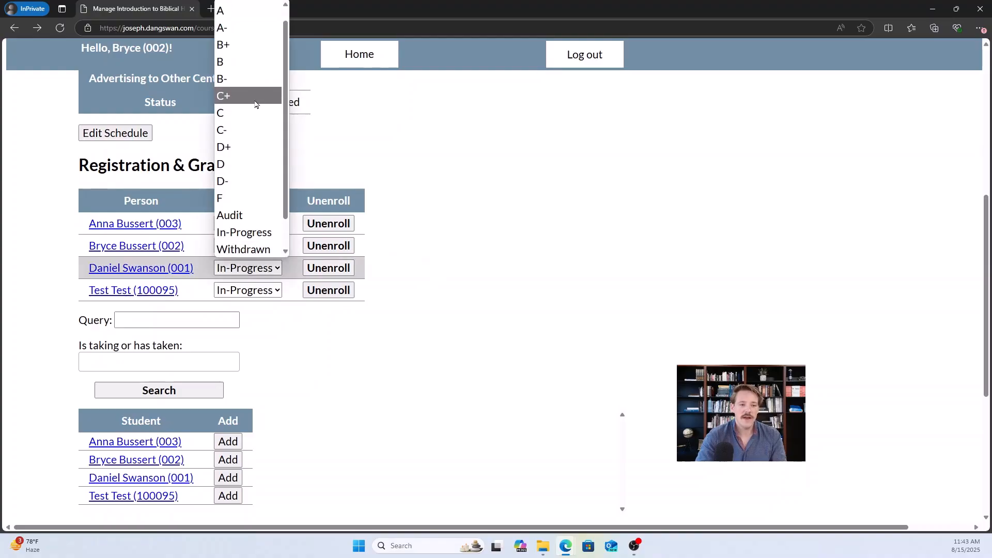
pyautogui.click(258, 97)
pyautogui.click(261, 290)
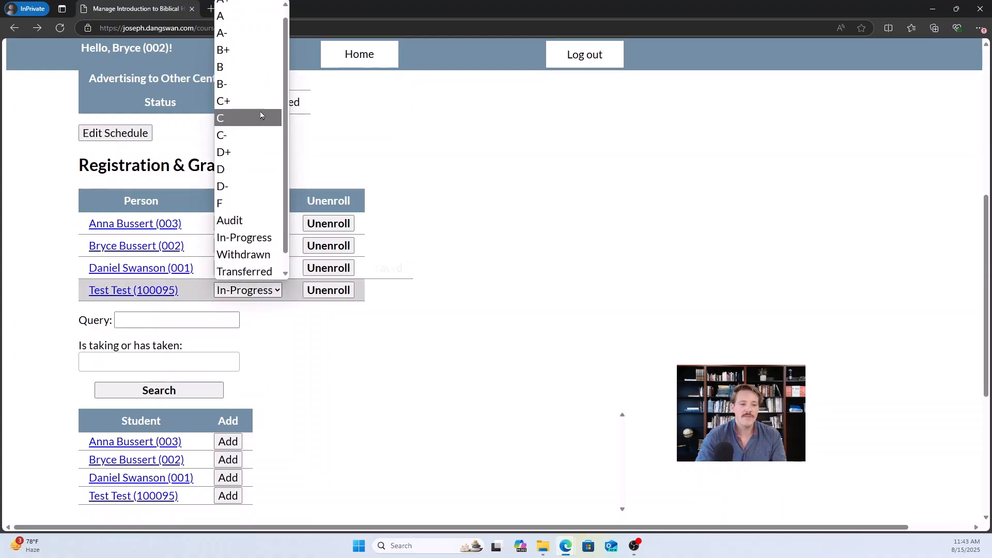
pyautogui.click(245, 49)
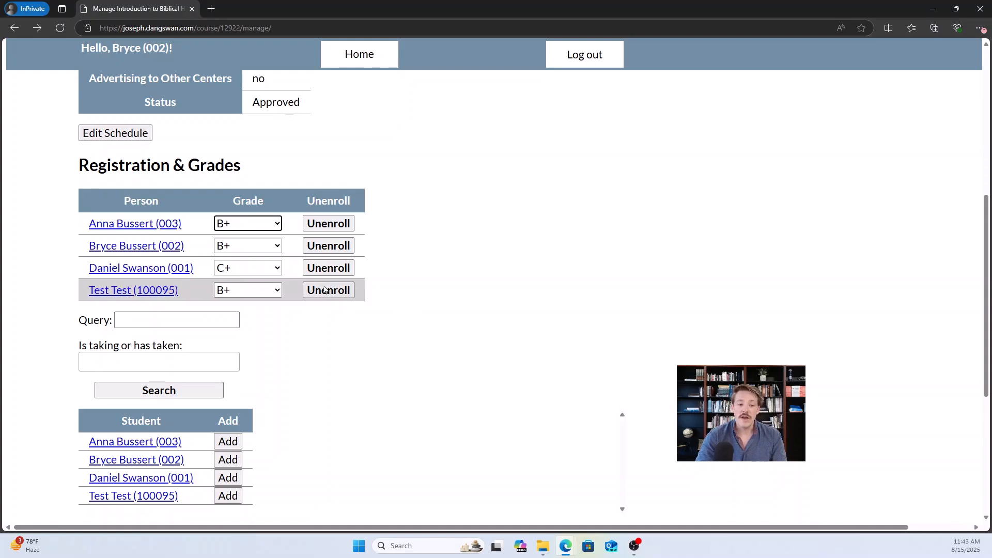
# - Check the test student's grade options without changing the grade, and unenroll that student from the course
pyautogui.click(267, 292)
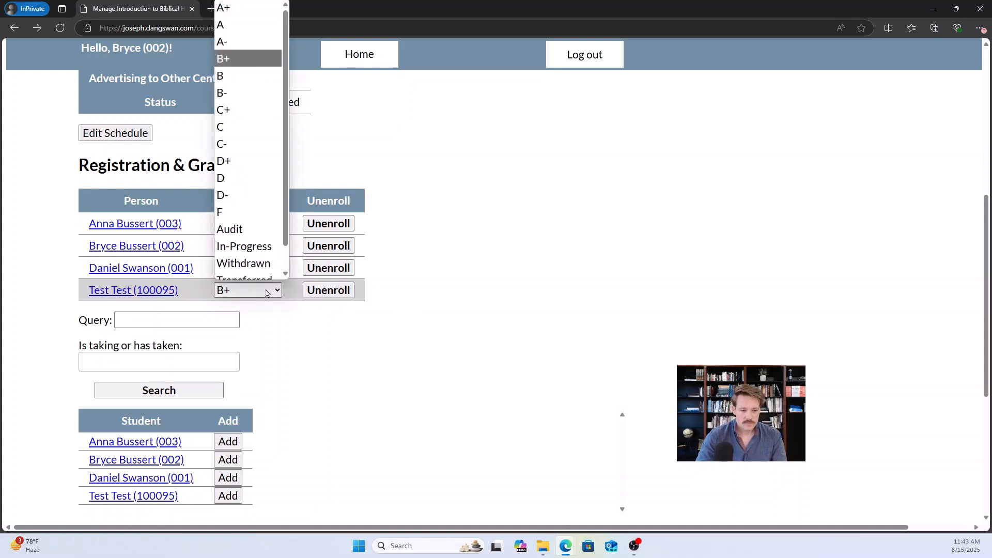
pyautogui.click(266, 293)
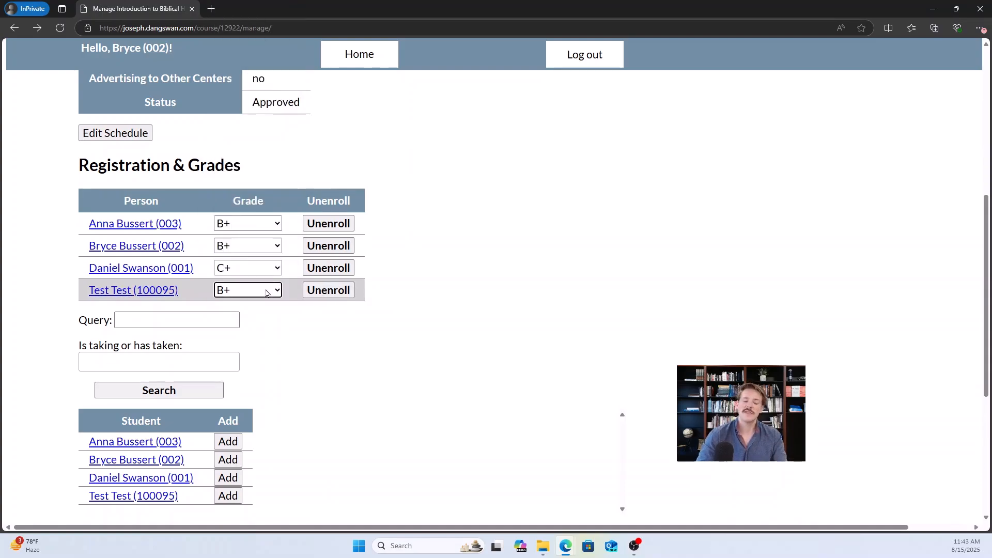
pyautogui.click(328, 290)
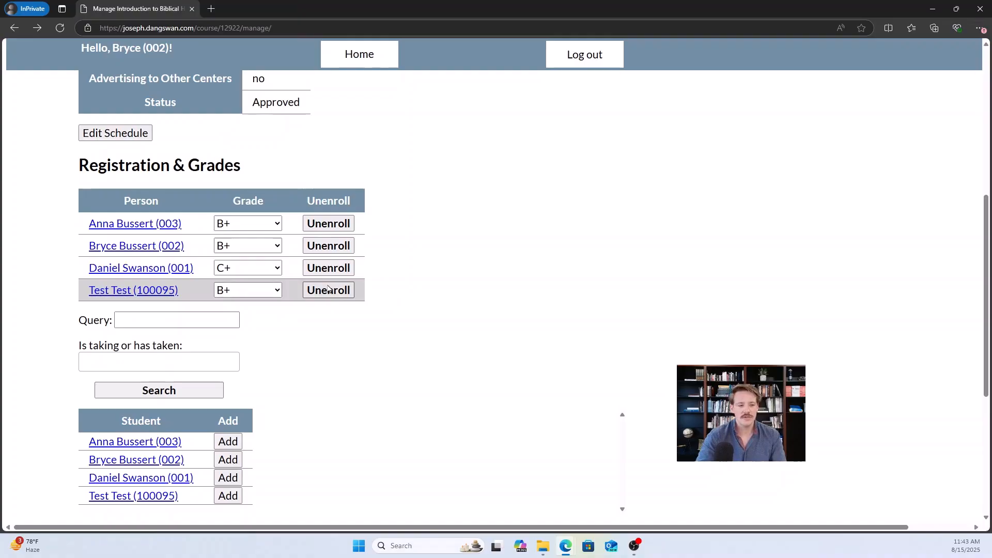
# - Change the third enrolled student's grade to Withdrawn under Registration & Grades
pyautogui.click(275, 269)
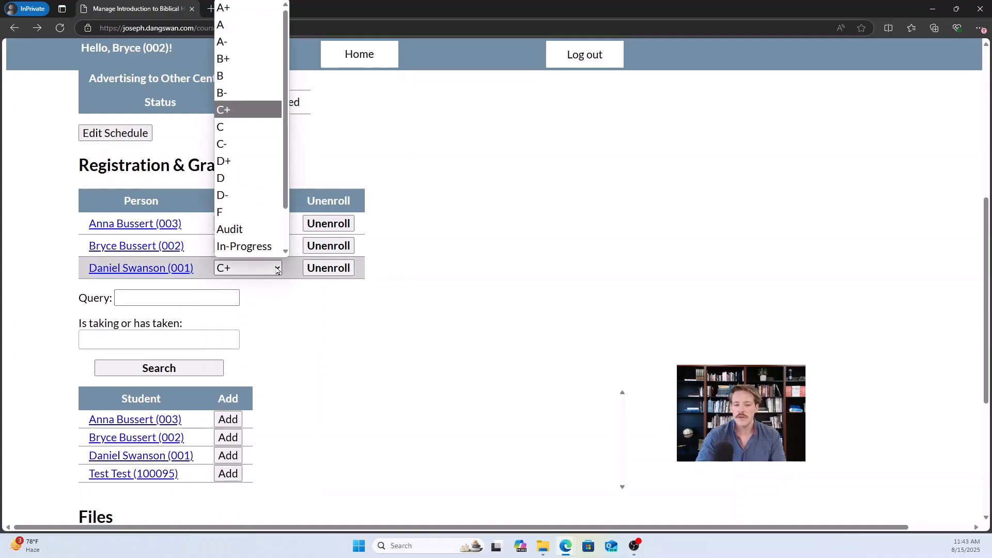
pyautogui.scroll(-2, 269, 111)
pyautogui.scroll(-1, 259, 227)
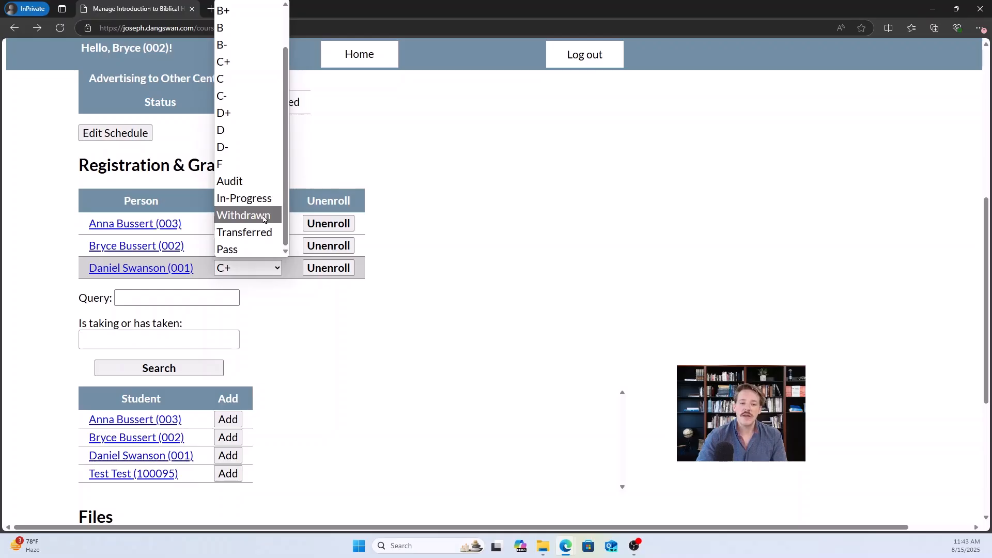
pyautogui.click(264, 217)
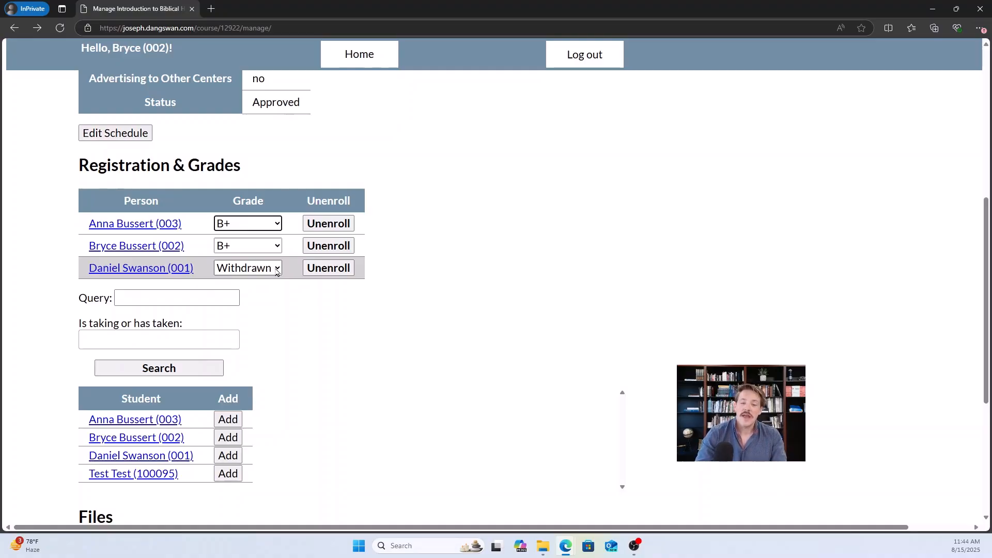
pyautogui.click(277, 269)
pyautogui.click(274, 269)
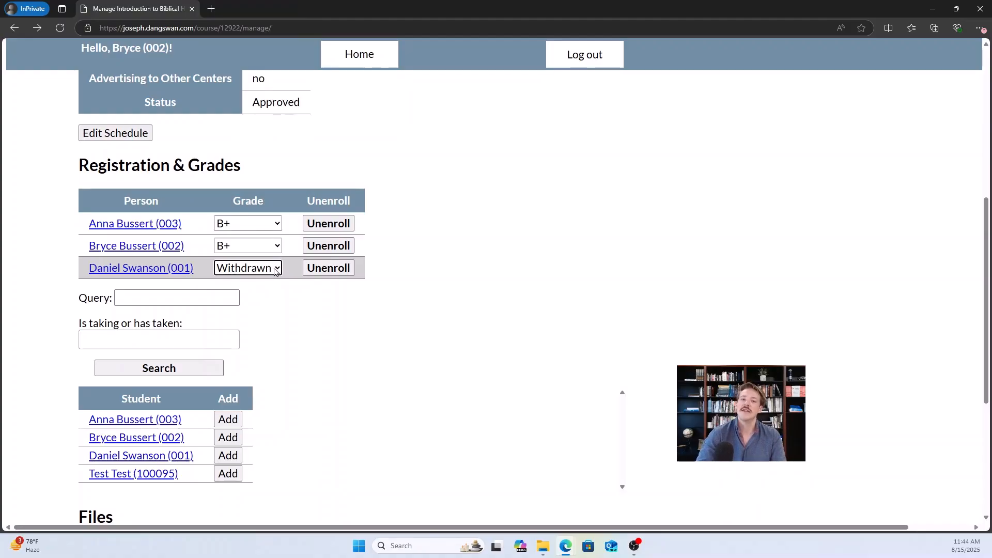
# - Unenroll the third student from the course and review the rest of the course management page
pyautogui.click(341, 271)
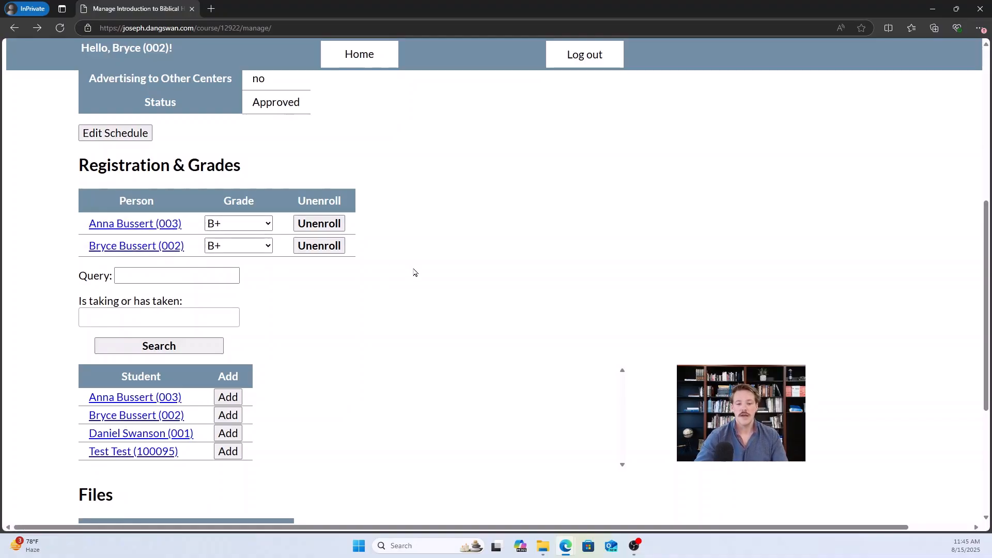
pyautogui.scroll(-4, 414, 271)
pyautogui.scroll(5, 418, 339)
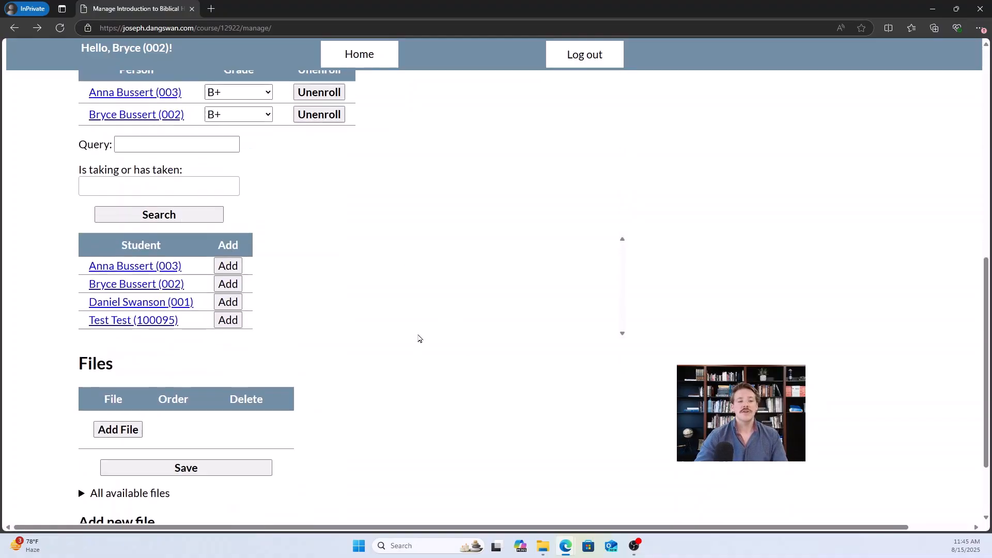
pyautogui.scroll(5, 416, 339)
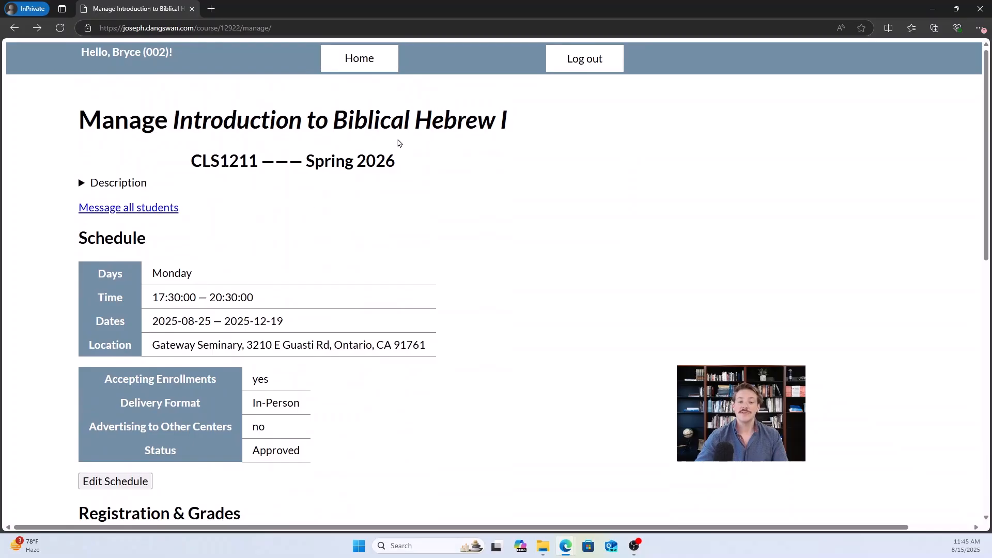
# - Return to the dashboard and view the Introduction to Biblical Hebrew I course listed under the Current Instructor section's upcoming courses
pyautogui.click(364, 60)
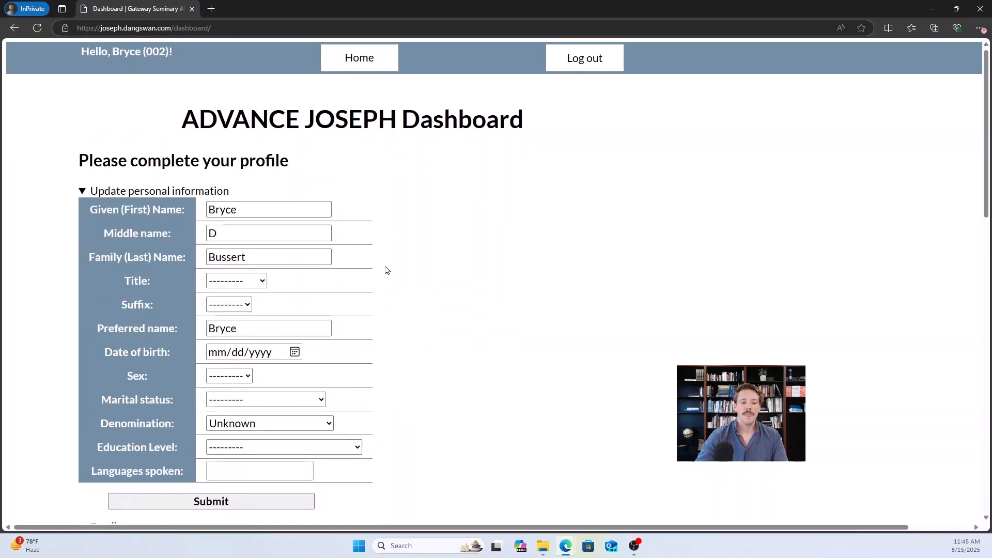
pyautogui.scroll(-9, 388, 273)
pyautogui.scroll(-4, 390, 279)
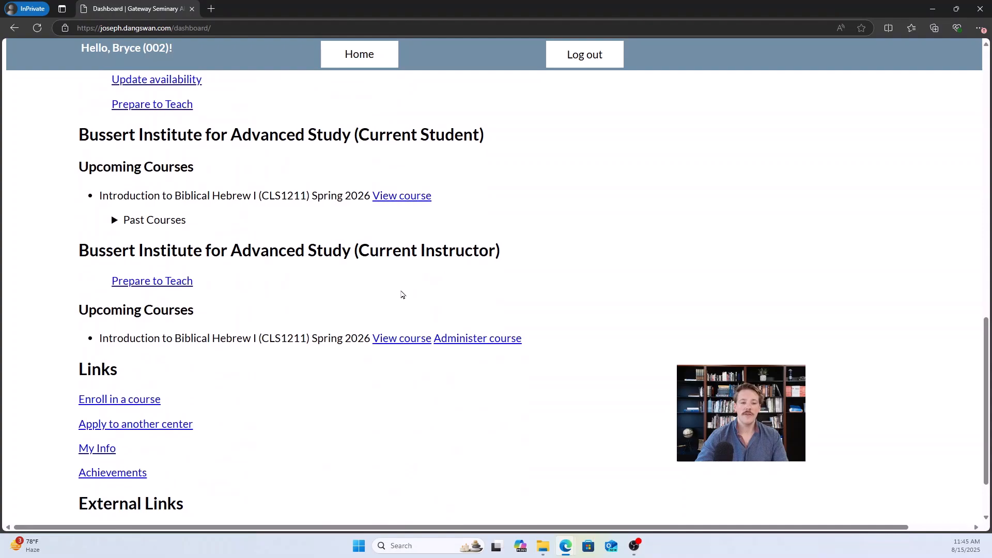
pyautogui.scroll(-1, 331, 274)
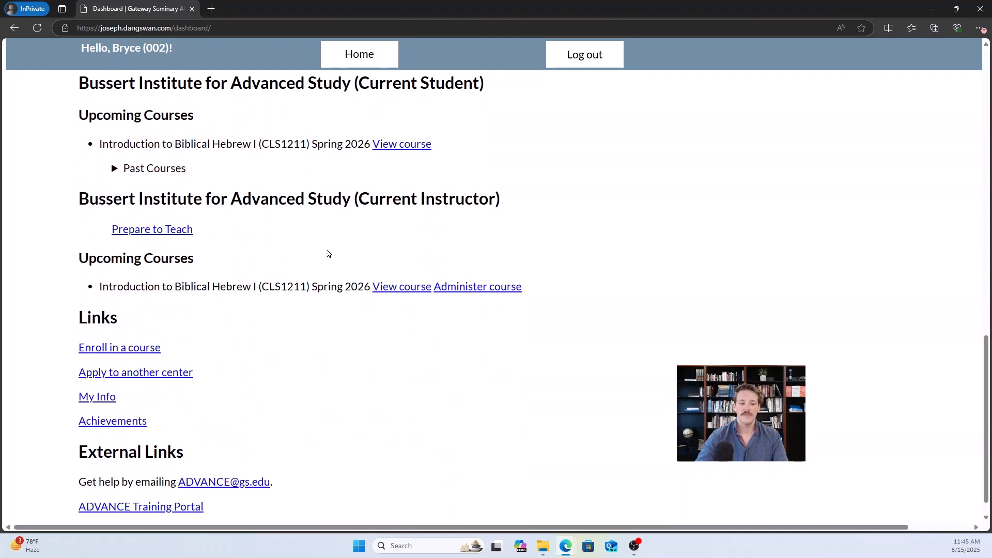
pyautogui.click(409, 288)
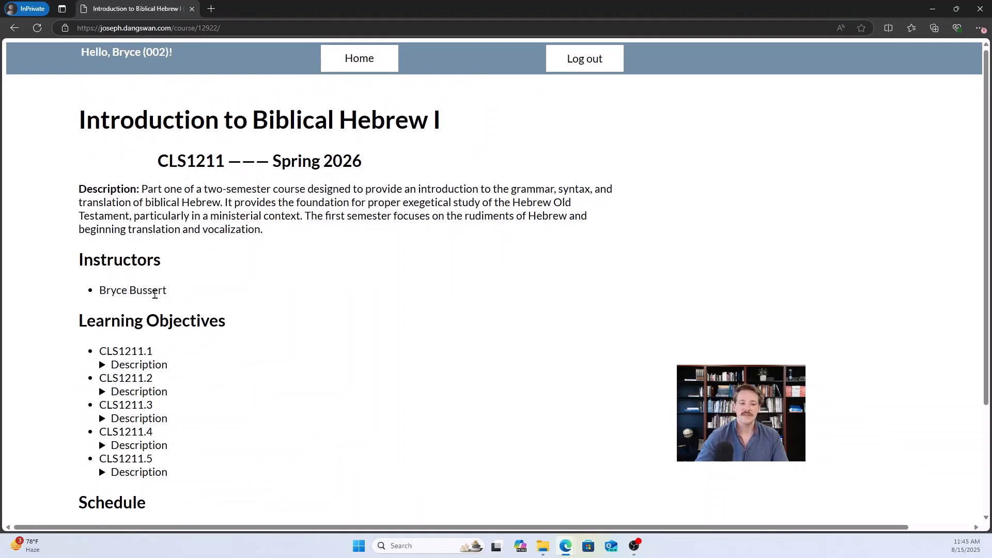
# - Examine the course page's description, instructors, learning objectives and schedule, and highlight the grade line at its end
pyautogui.scroll(-3, 217, 261)
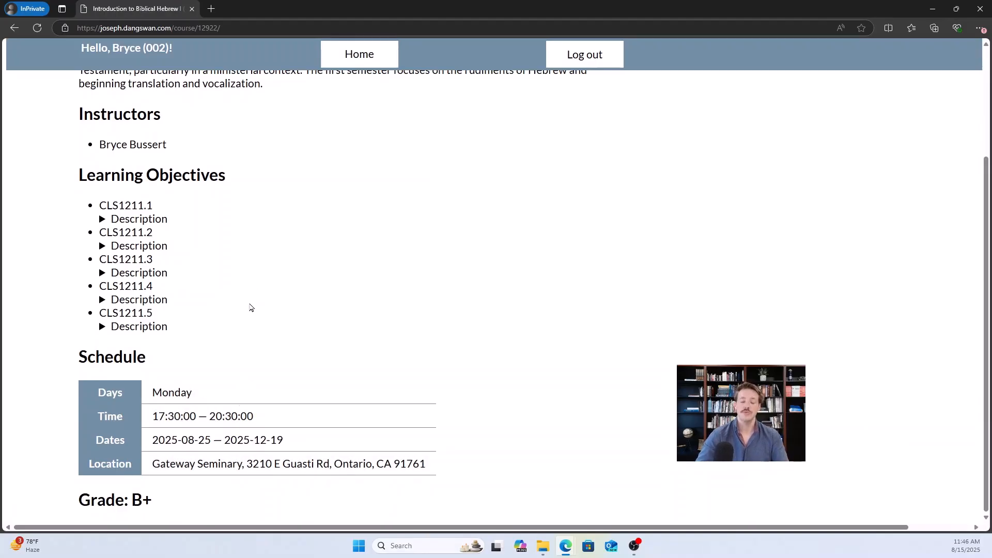
pyautogui.scroll(3, 250, 306)
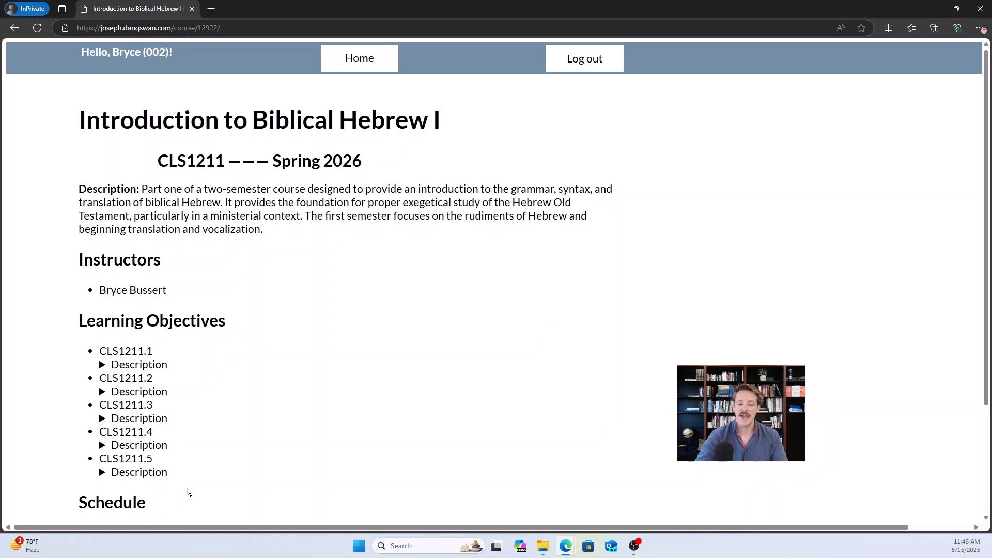
pyautogui.scroll(-3, 252, 349)
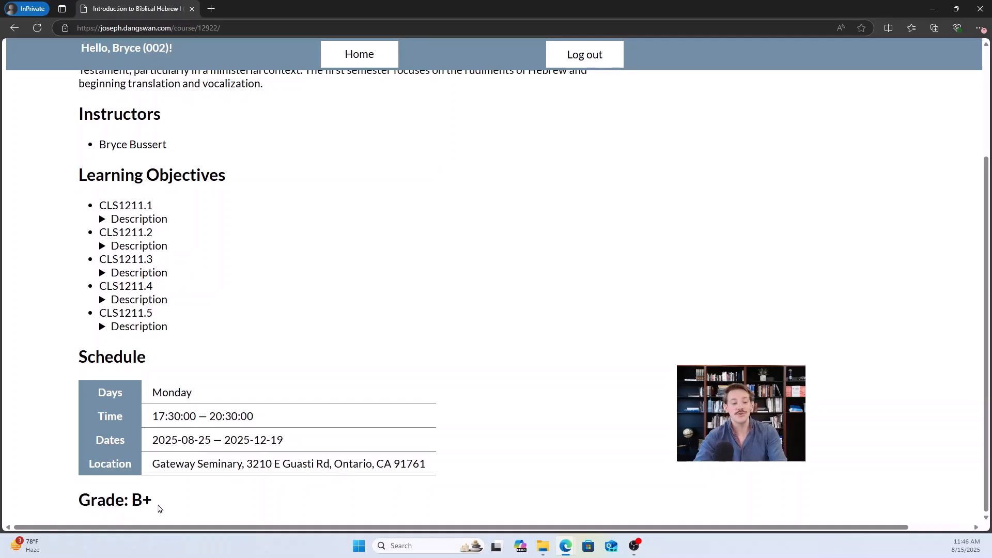
pyautogui.moveTo(172, 505); pyautogui.dragTo(77, 508)
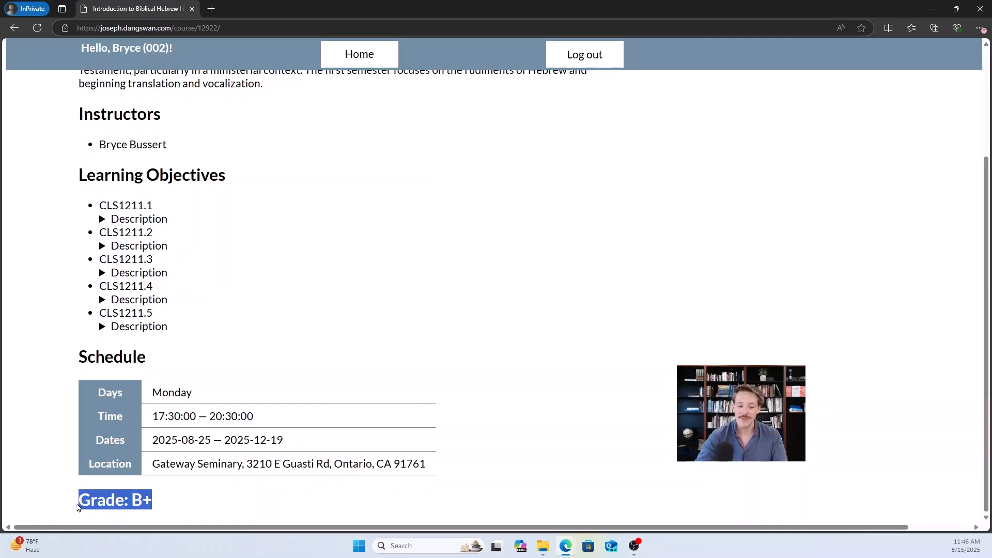
pyautogui.click(191, 500)
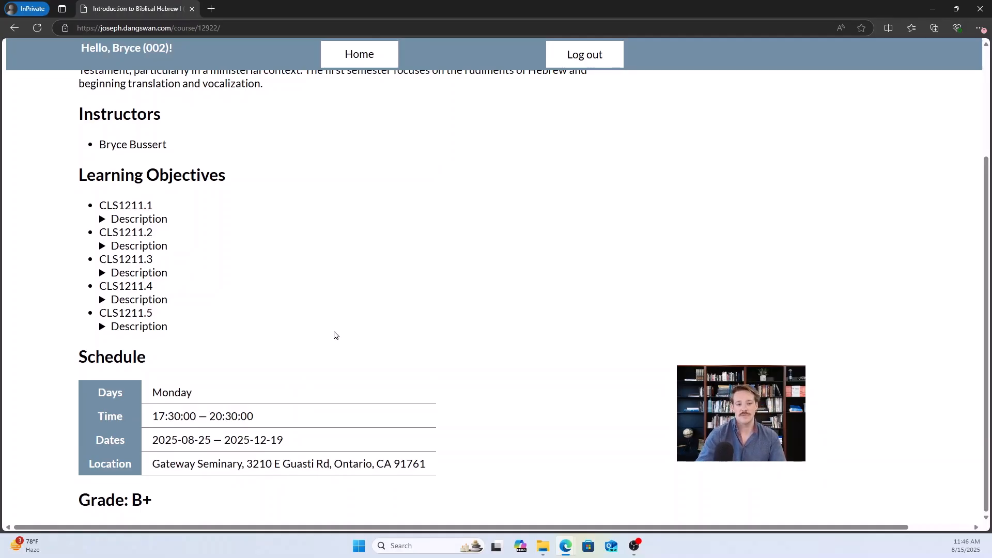
# - Return to the dashboard and collapse the "Update personal information" section
pyautogui.scroll(3, 292, 317)
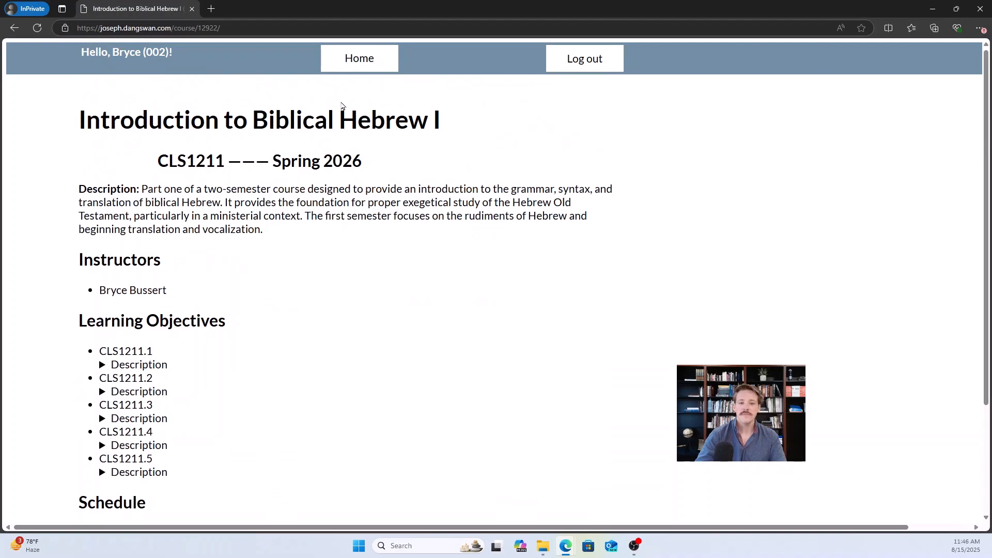
pyautogui.click(355, 66)
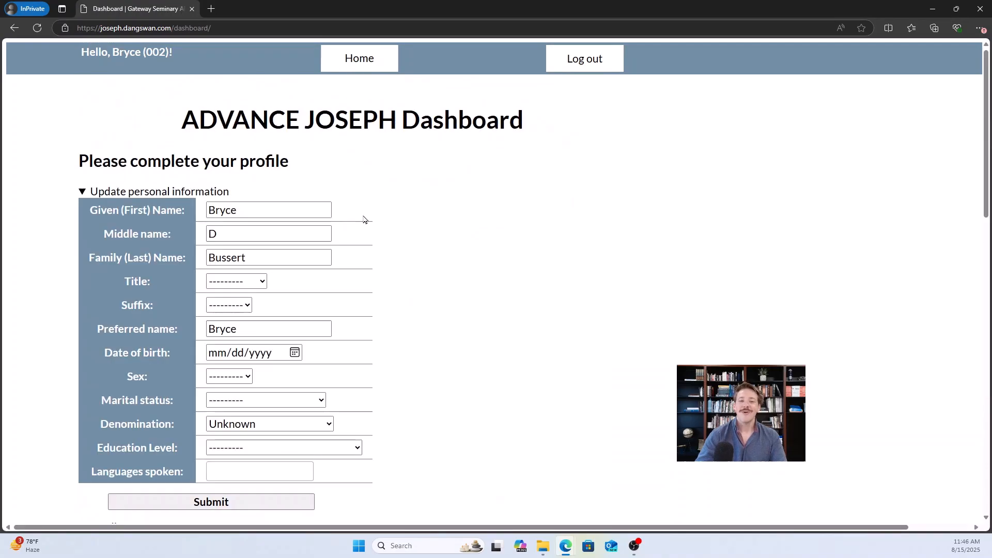
pyautogui.click(85, 192)
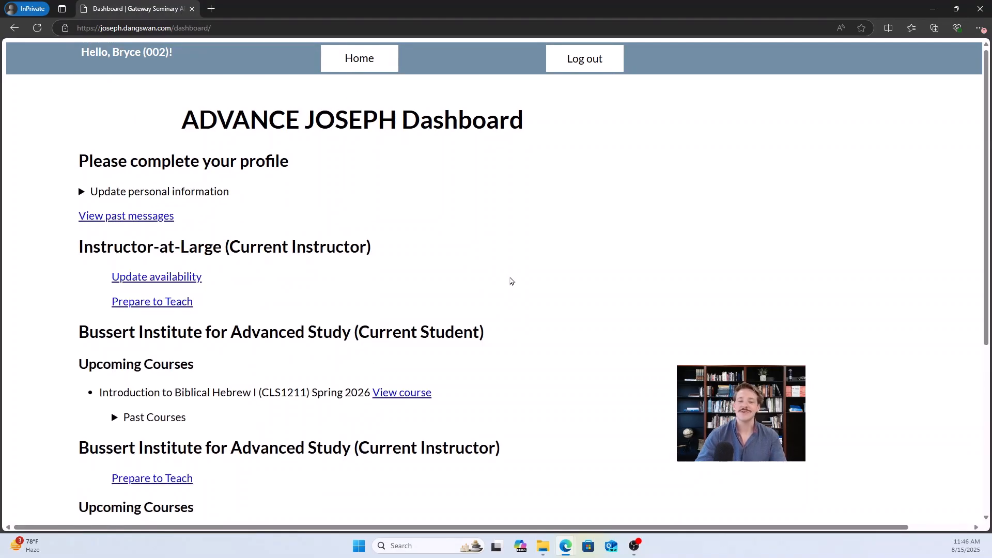